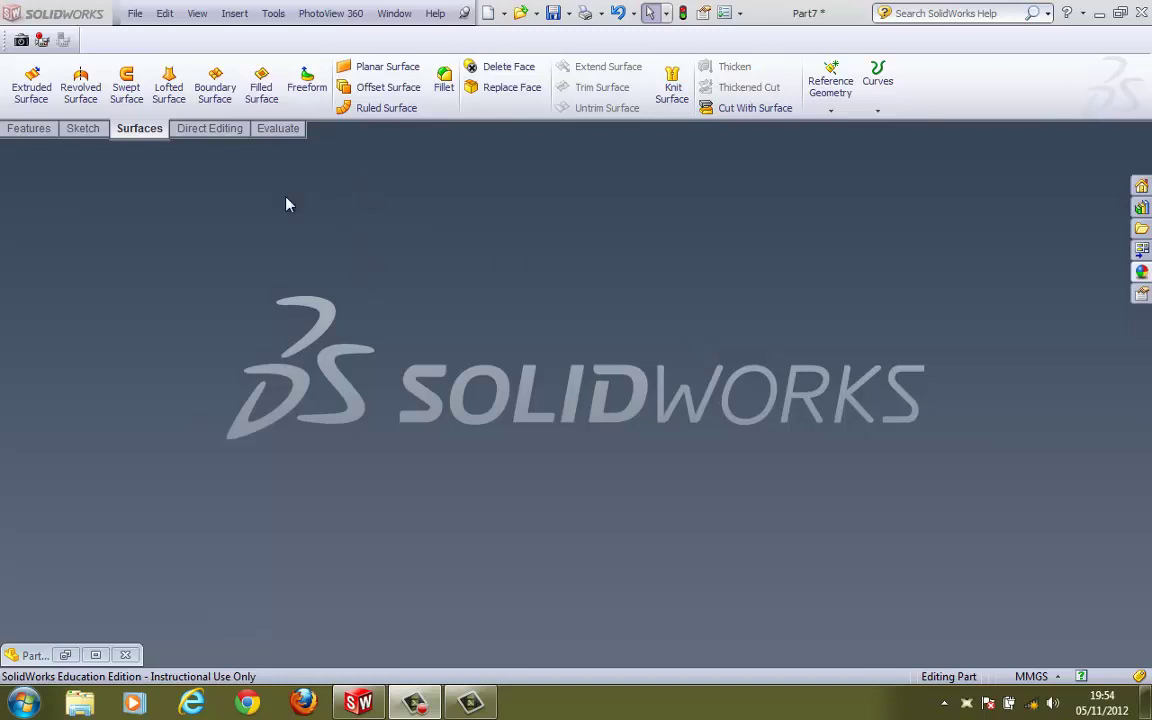
# Step: Create a new part, Part9, from the personalise template
pyautogui.click(136, 16)
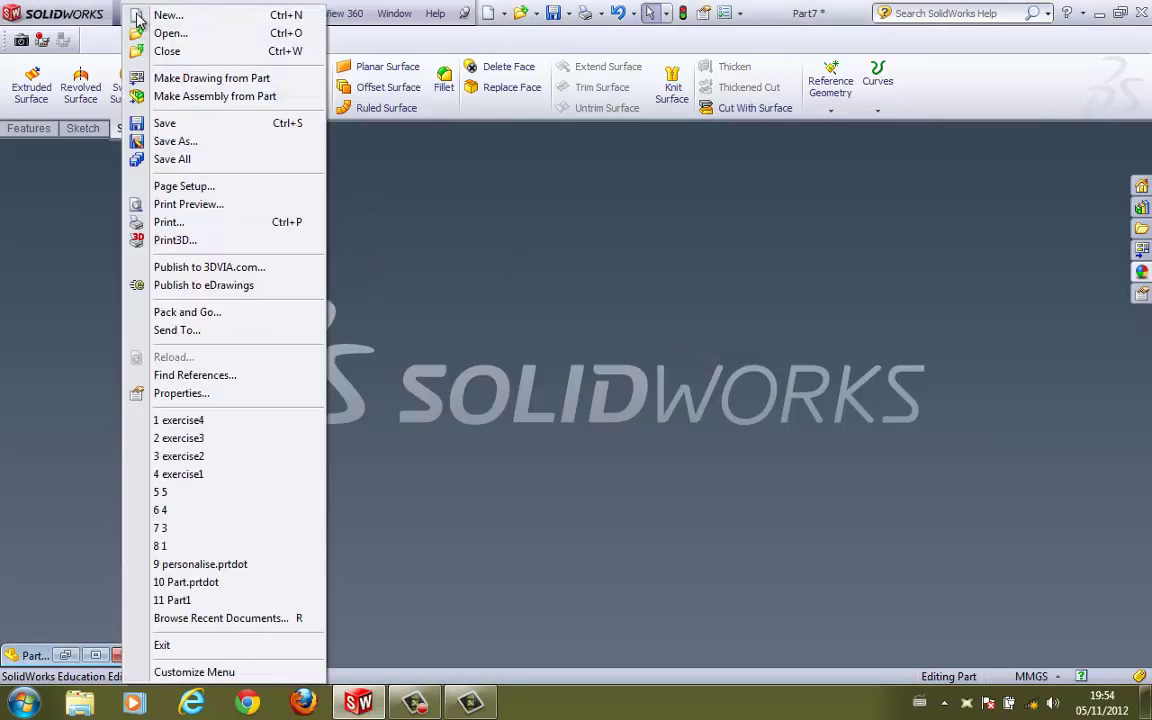
pyautogui.click(147, 14)
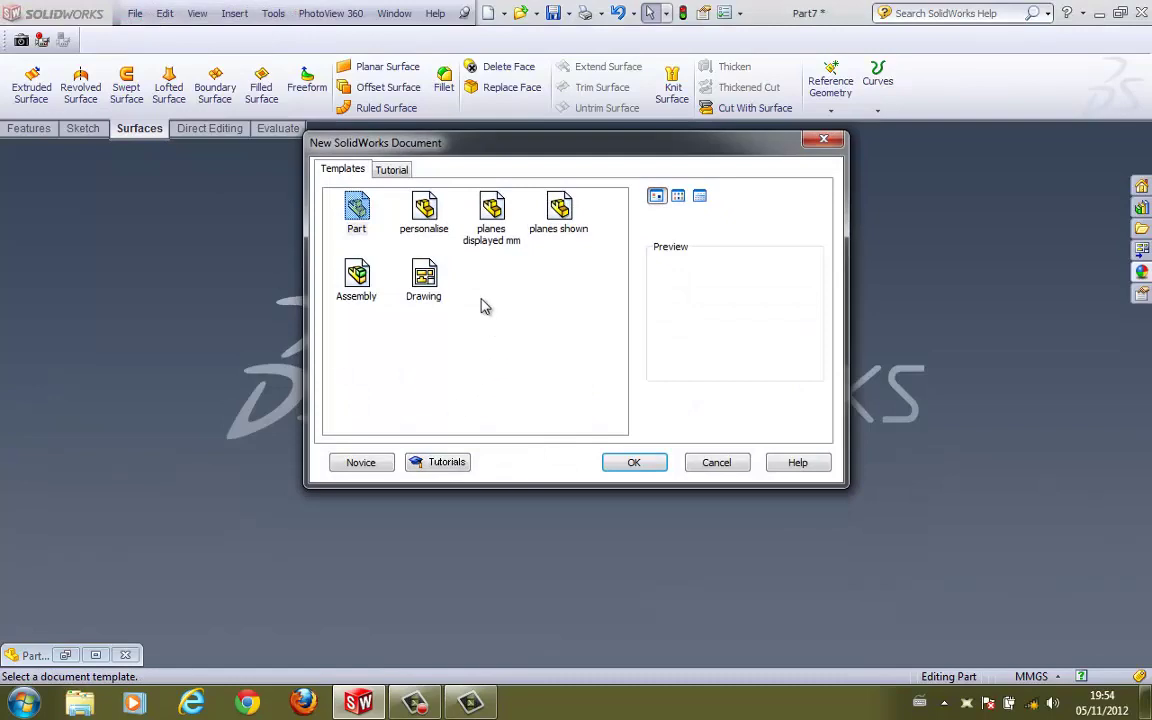
pyautogui.click(427, 215)
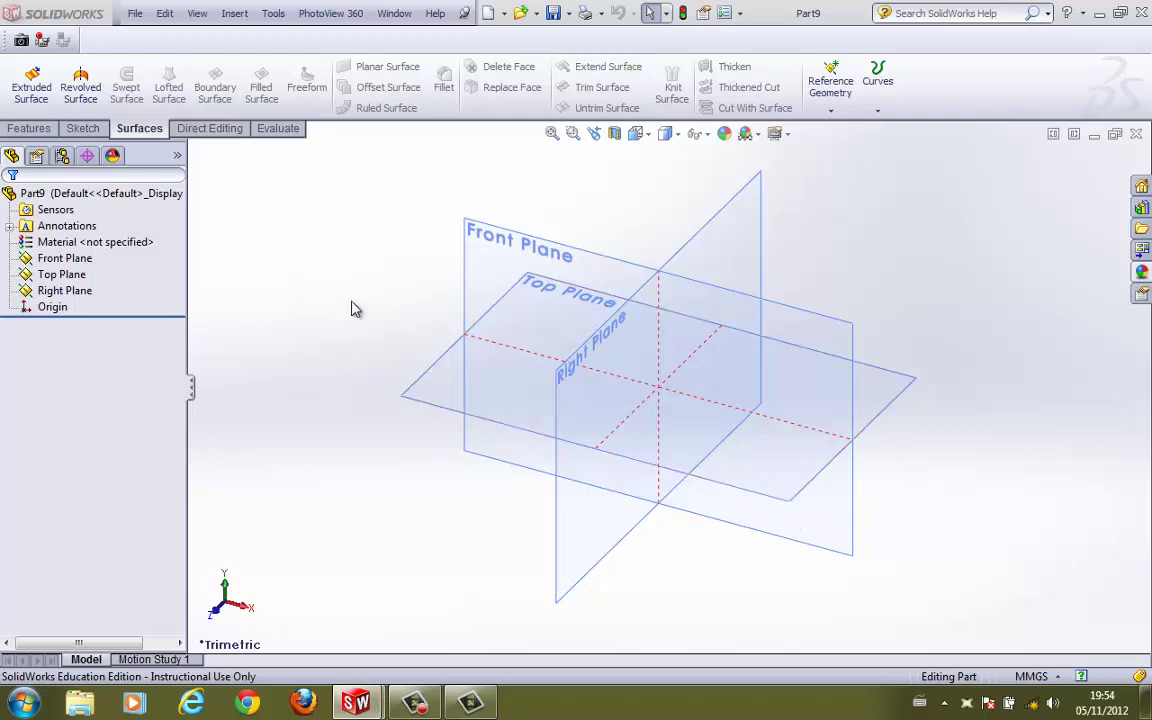
# Step: On the Top Plane, draw a centre-point rectangle from the origin out to its lower-left corner
pyautogui.click(437, 380)
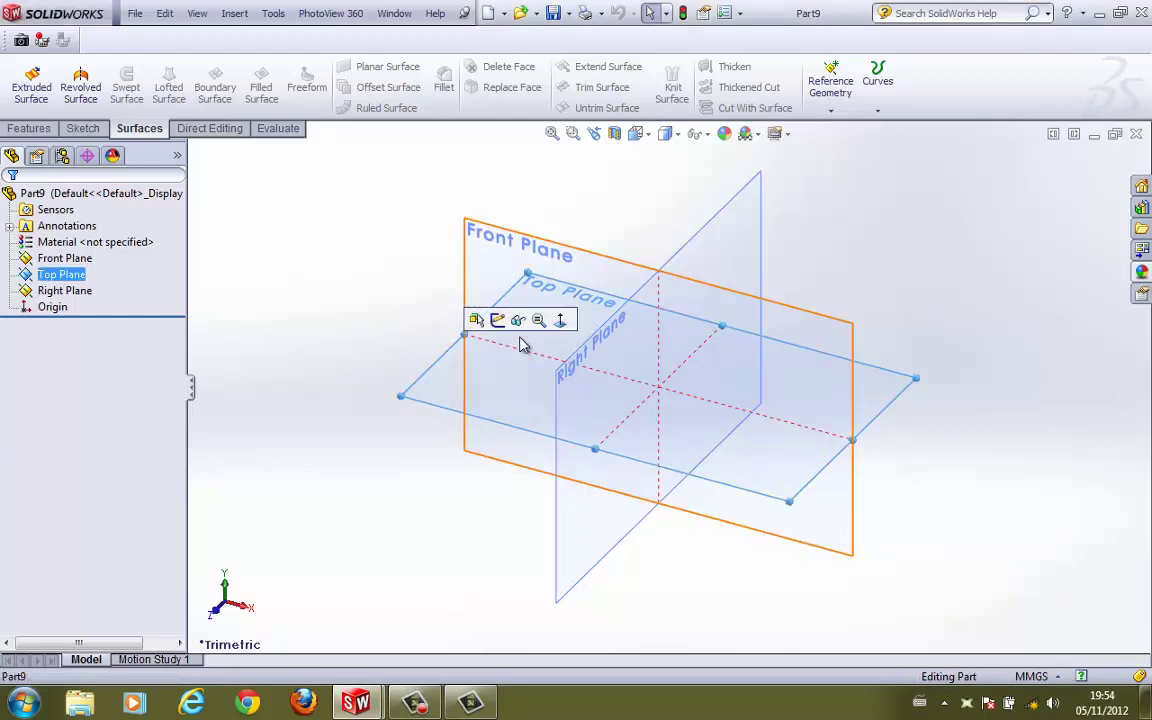
pyautogui.click(499, 319)
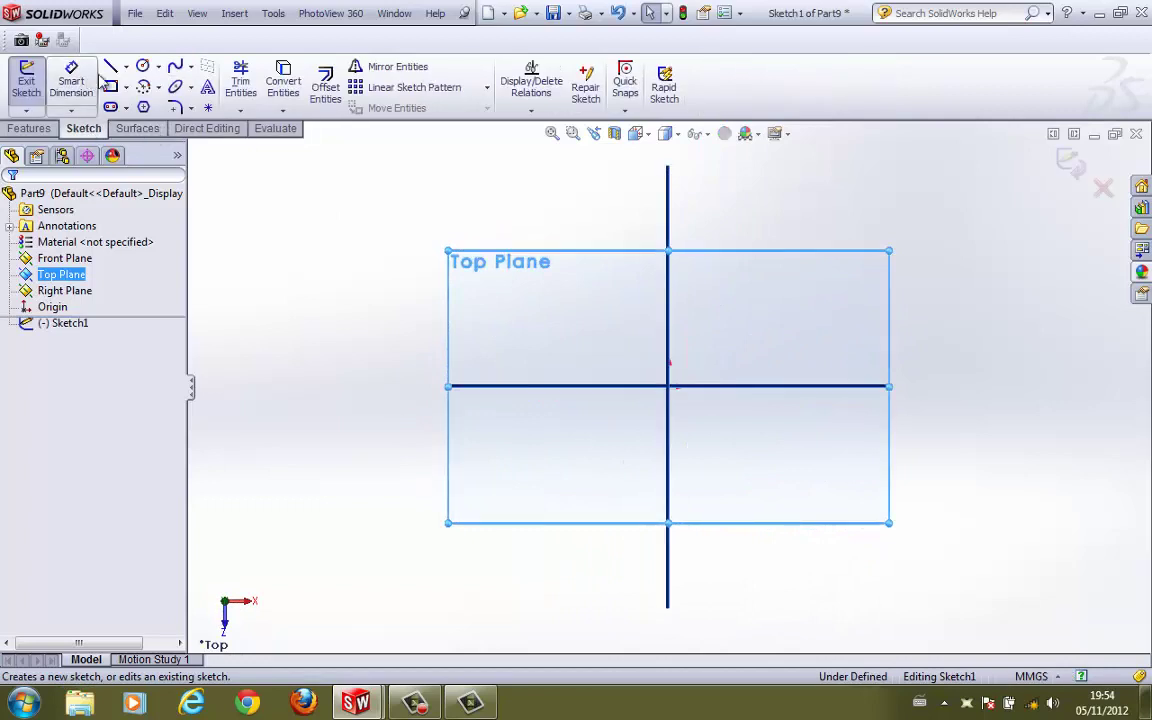
pyautogui.click(118, 88)
pyautogui.click(68, 257)
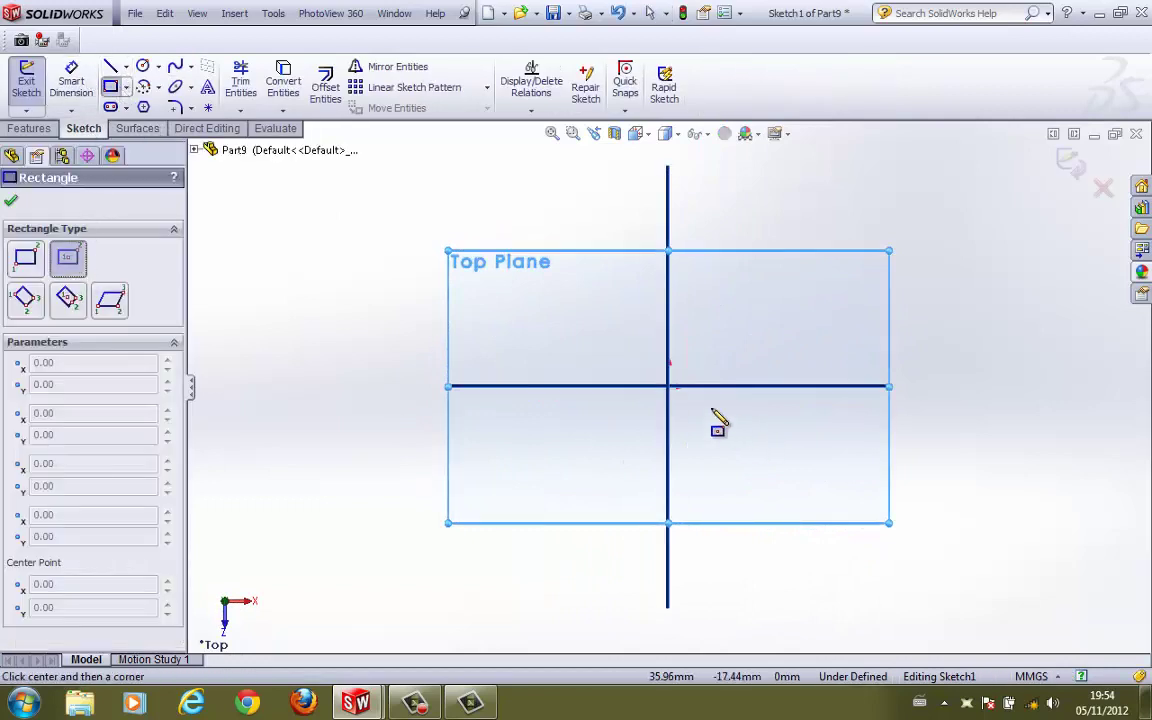
pyautogui.click(668, 387)
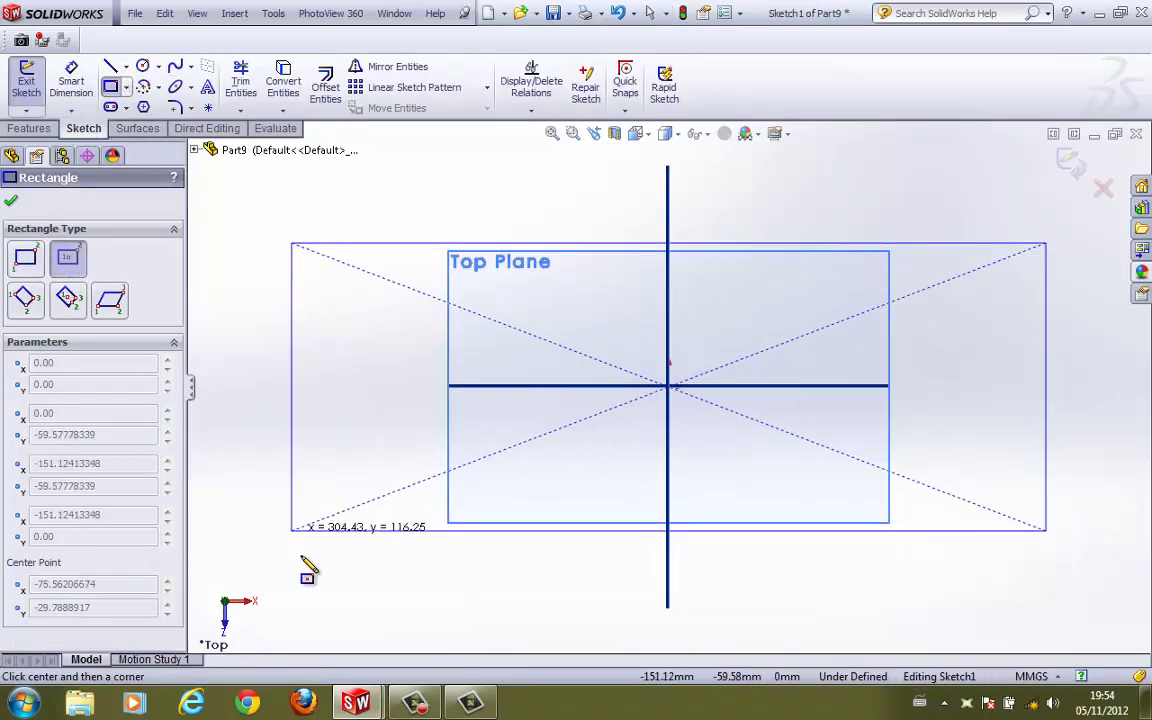
pyautogui.click(296, 555)
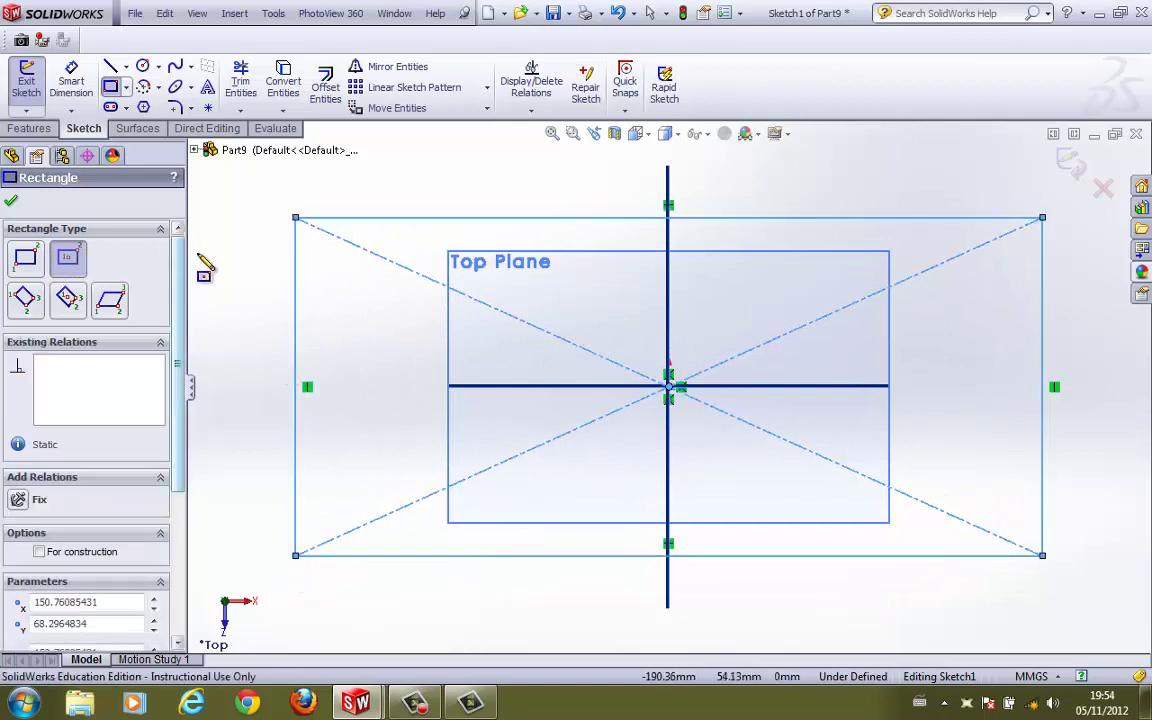
pyautogui.click(12, 204)
# Step: Exit Sketch1, orbit to a 3D view, and cancel a first offset-plane attempt
pyautogui.click(26, 80)
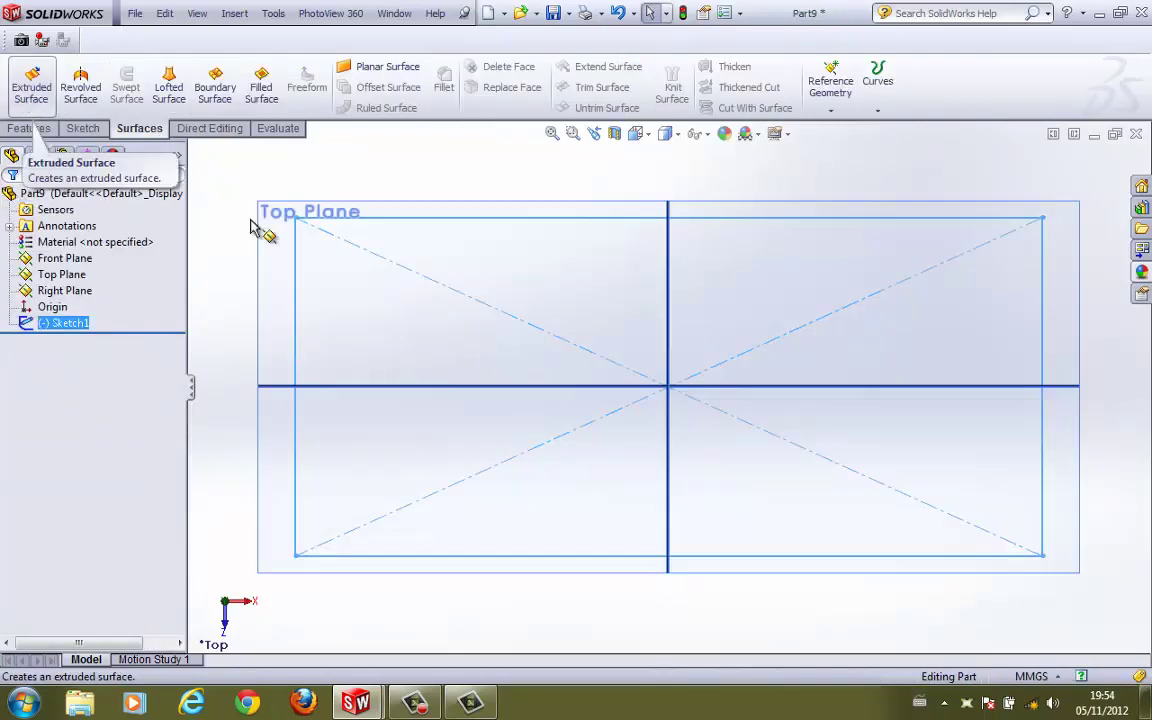
pyautogui.press('z')
pyautogui.moveTo(602, 543)
pyautogui.mouseDown(button='middle')
pyautogui.moveTo(612, 453)
pyautogui.moveTo(547, 463)
pyautogui.moveTo(635, 406)
pyautogui.moveTo(607, 504)
pyautogui.moveTo(597, 509)
pyautogui.moveTo(615, 328)
pyautogui.moveTo(573, 360)
pyautogui.moveTo(357, 357)
pyautogui.mouseUp(button='middle')
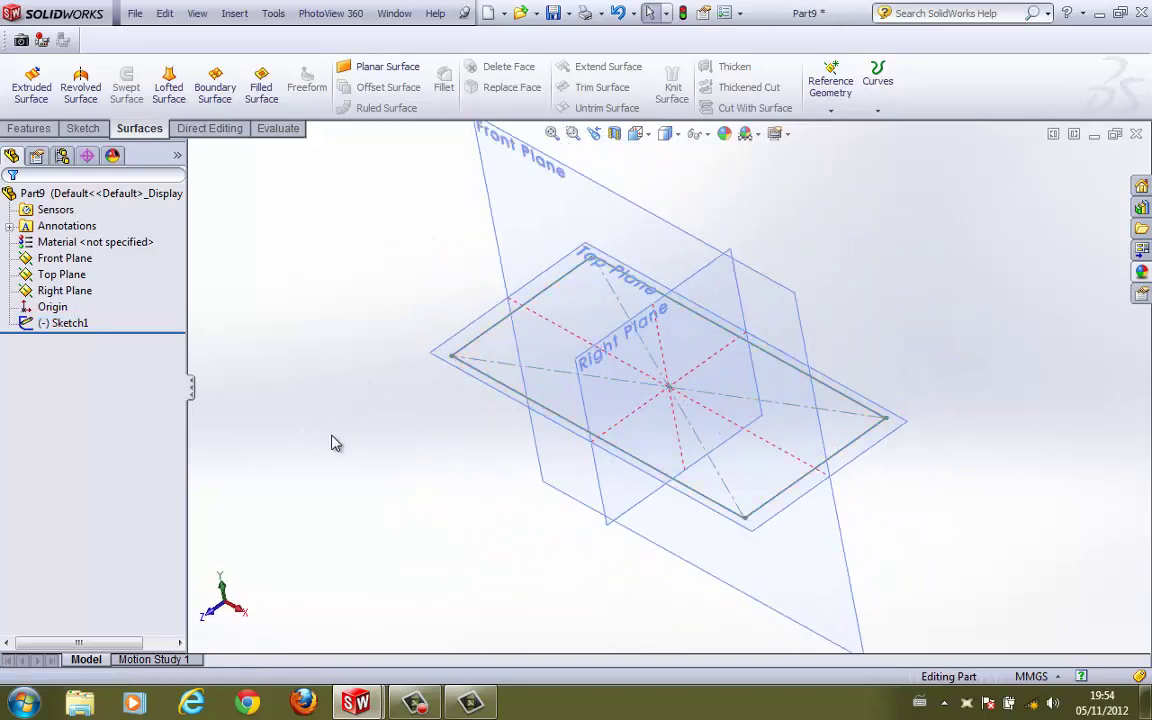
pyautogui.moveTo(378, 381); pyautogui.dragTo(442, 355, button='right')
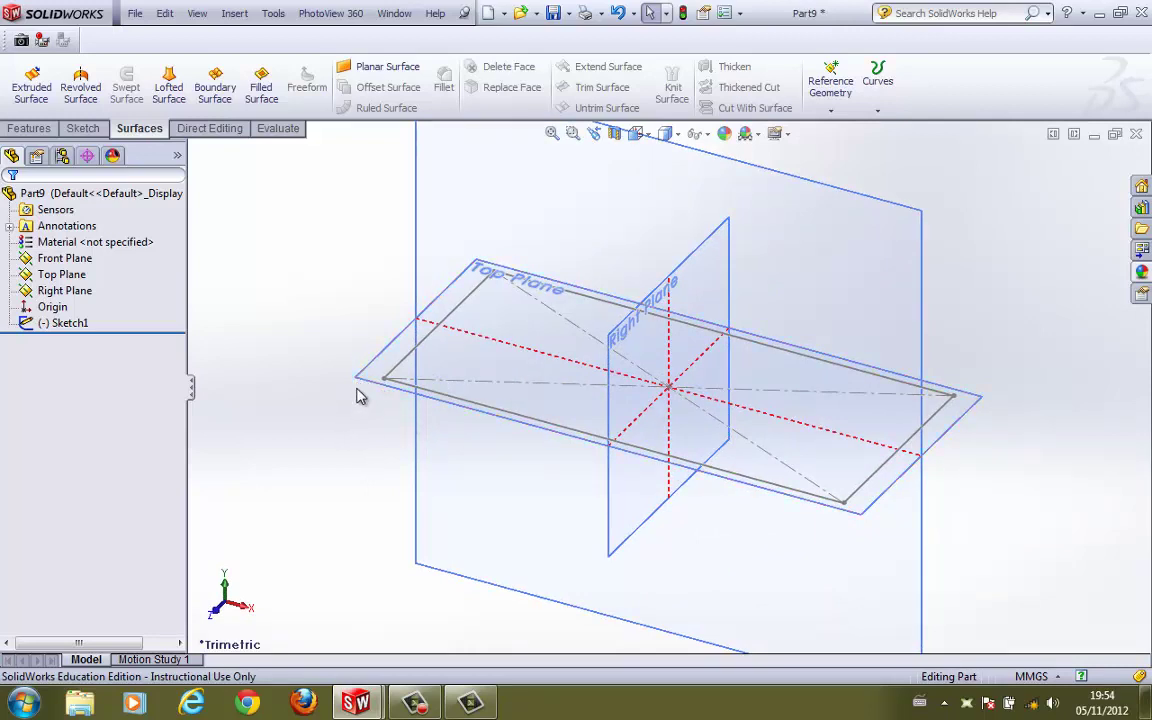
pyautogui.keyDown('ctrl'); pyautogui.moveTo(362, 387); pyautogui.dragTo(390, 307); pyautogui.keyUp('ctrl')
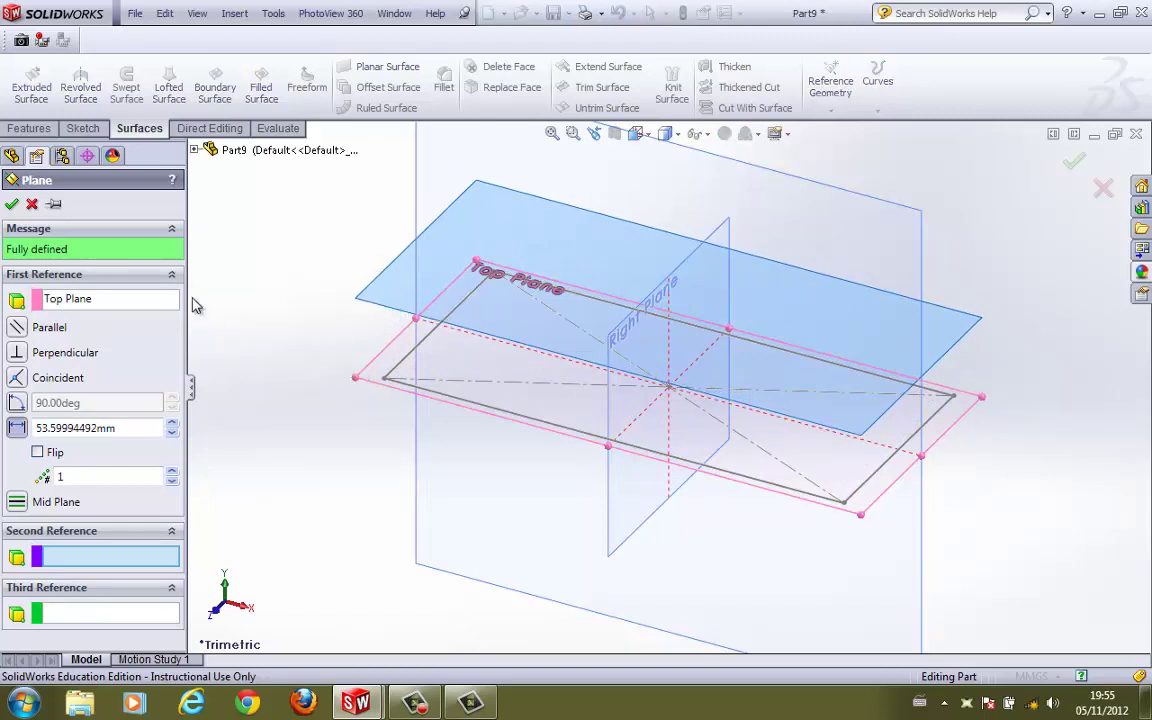
pyautogui.click(31, 205)
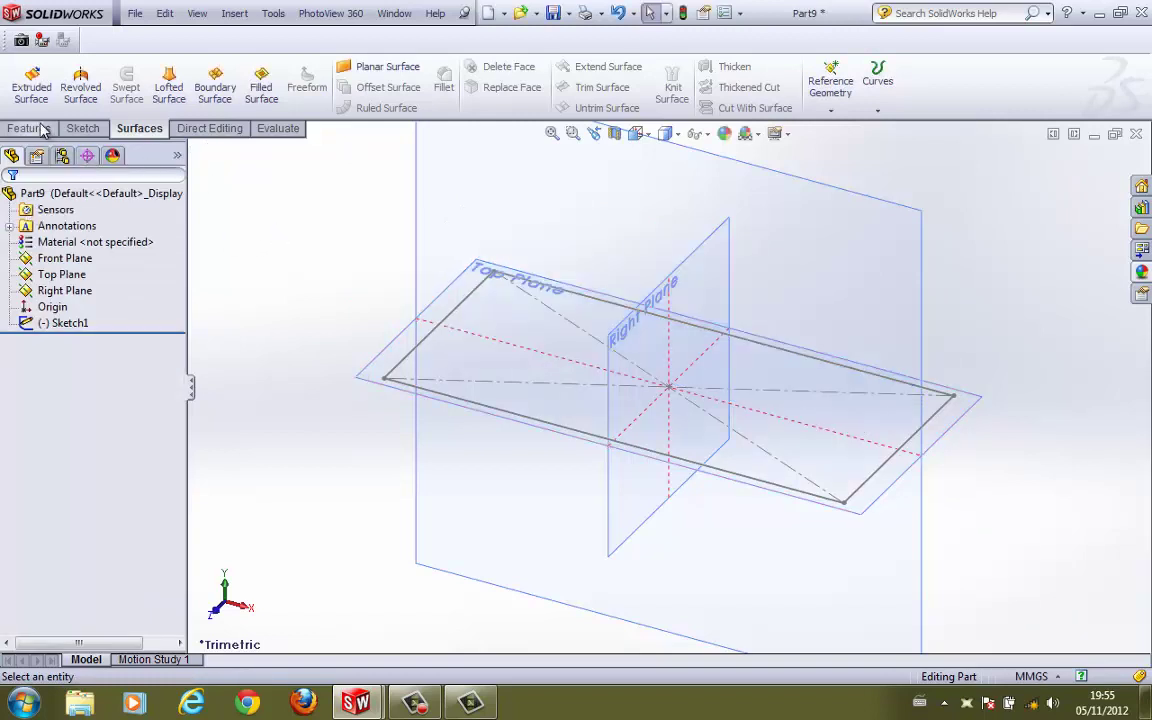
# Step: Create Plane1 offset about 55 mm above the Top Plane
pyautogui.click(42, 128)
pyautogui.click(676, 110)
pyautogui.click(724, 110)
pyautogui.click(676, 110)
pyautogui.click(245, 265)
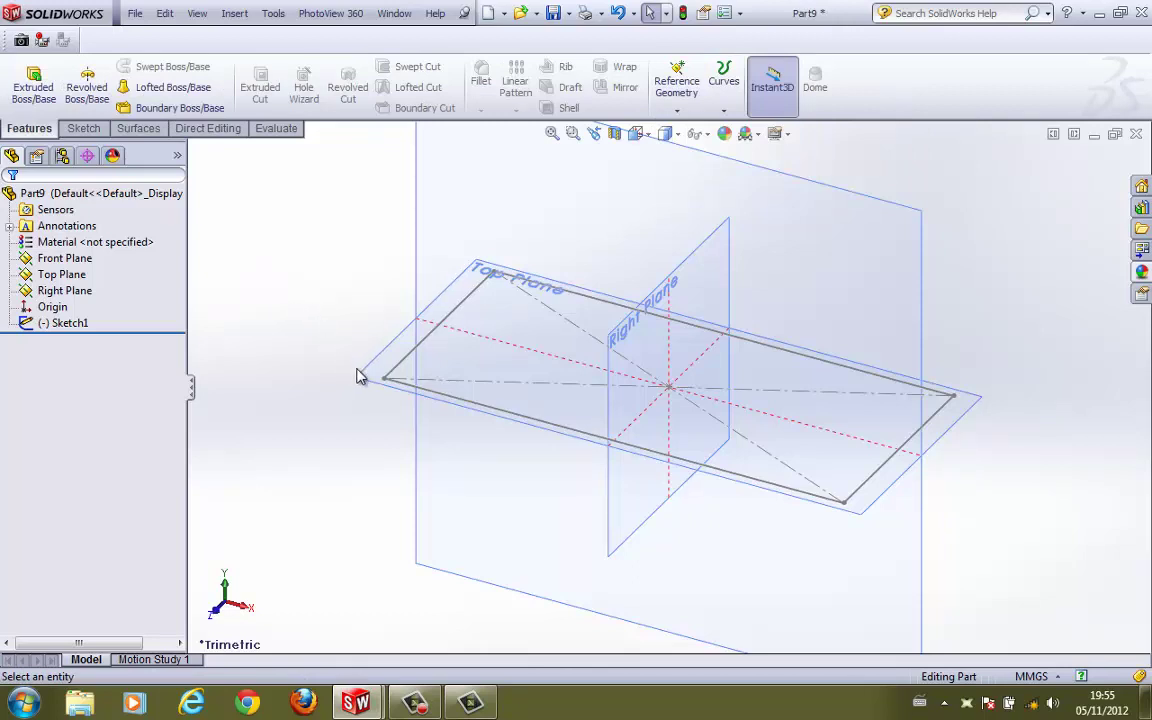
pyautogui.keyDown('ctrl'); pyautogui.moveTo(372, 374); pyautogui.dragTo(375, 296); pyautogui.keyUp('ctrl')
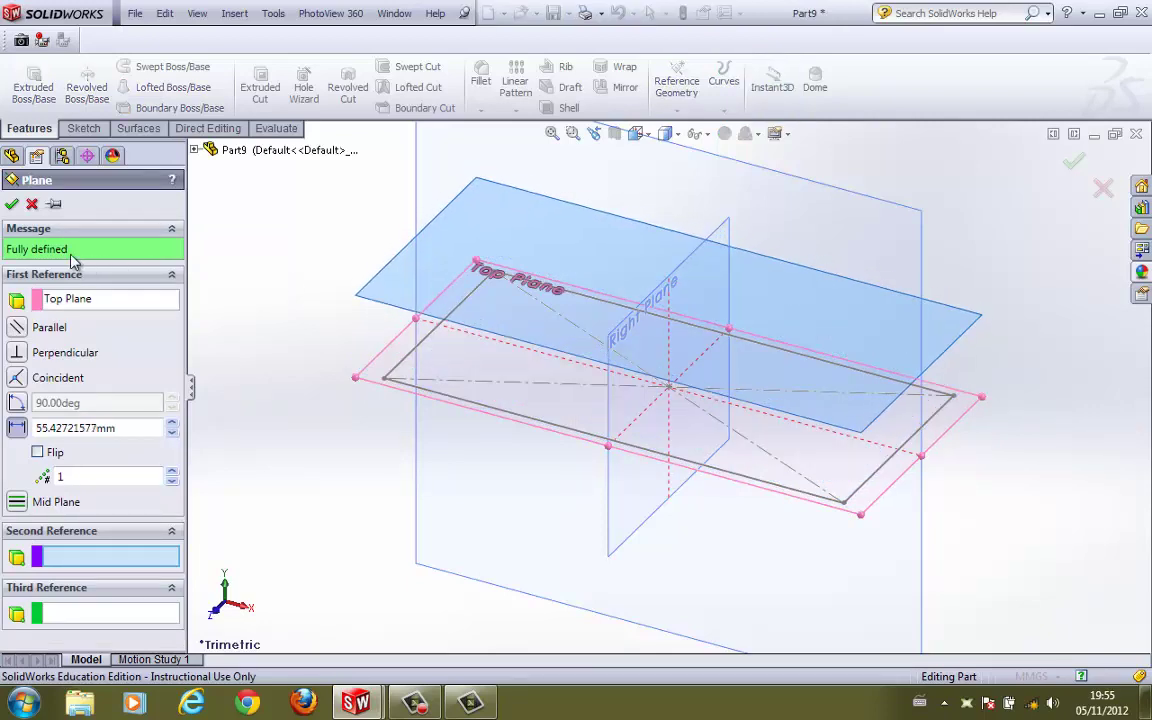
pyautogui.click(12, 204)
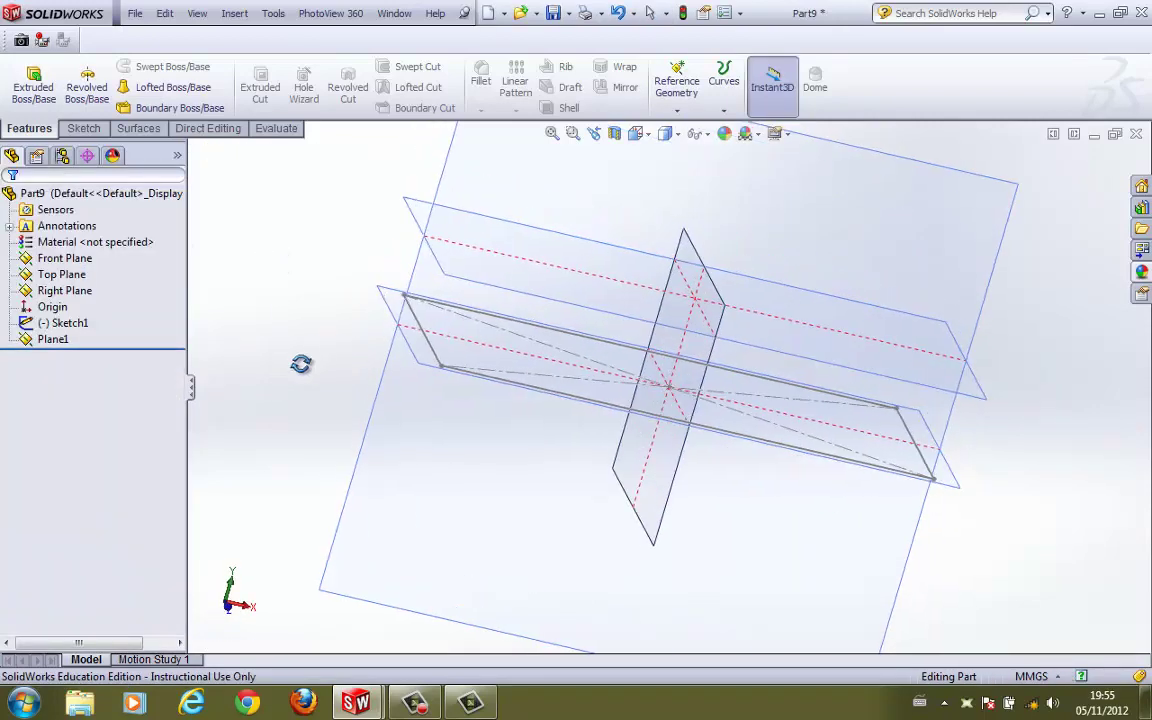
# Step: Start a sketch on Plane1 and turn the view normal to it
pyautogui.click(404, 292)
pyautogui.click(453, 211)
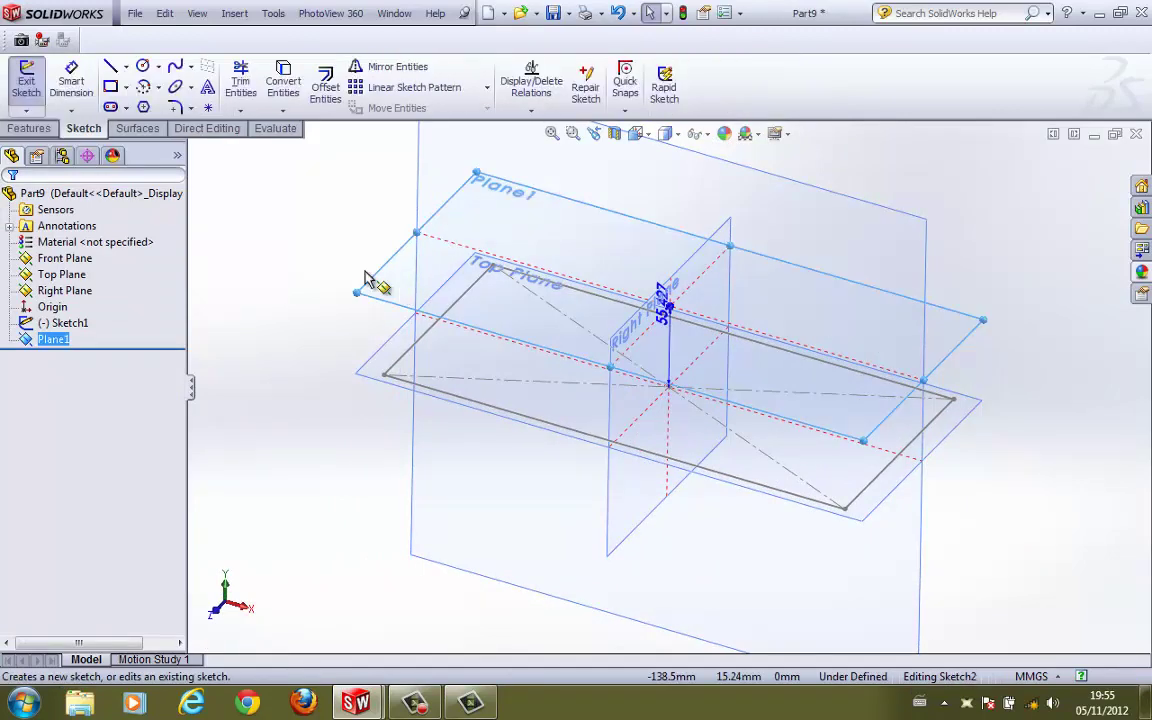
pyautogui.rightClick(66, 356)
pyautogui.click(108, 329)
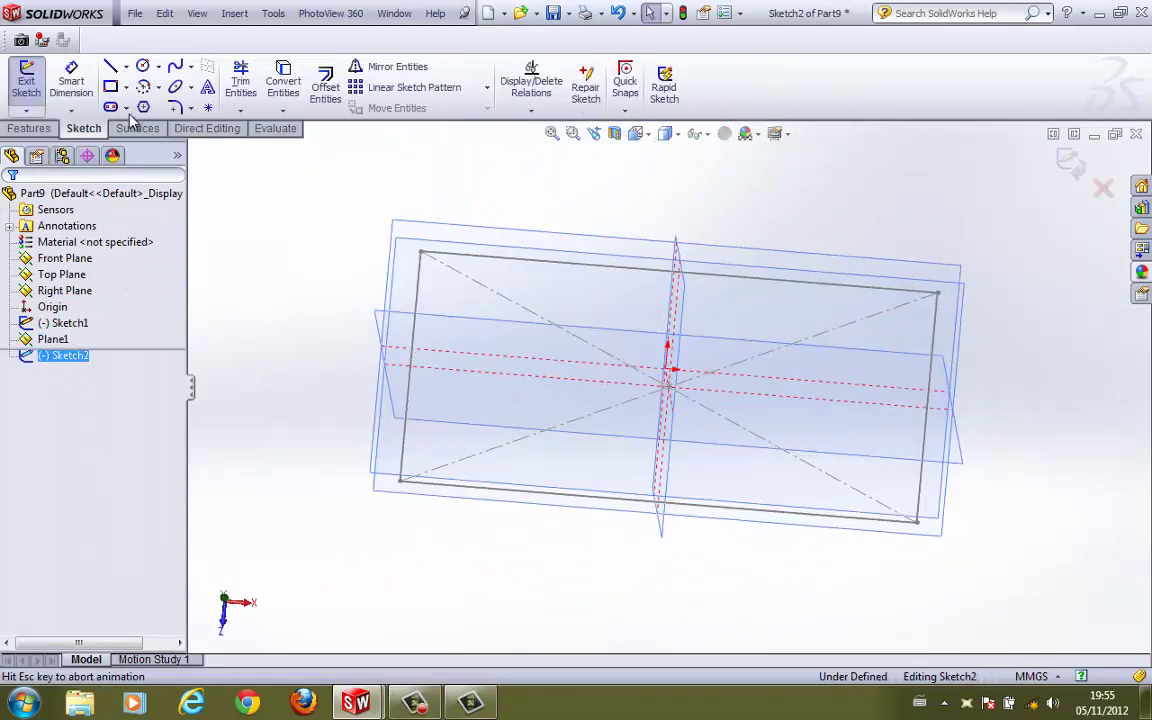
# Step: Draw a centre rectangle from the origin to Sketch1's corner, then exit Sketch2
pyautogui.click(113, 88)
pyautogui.click(68, 258)
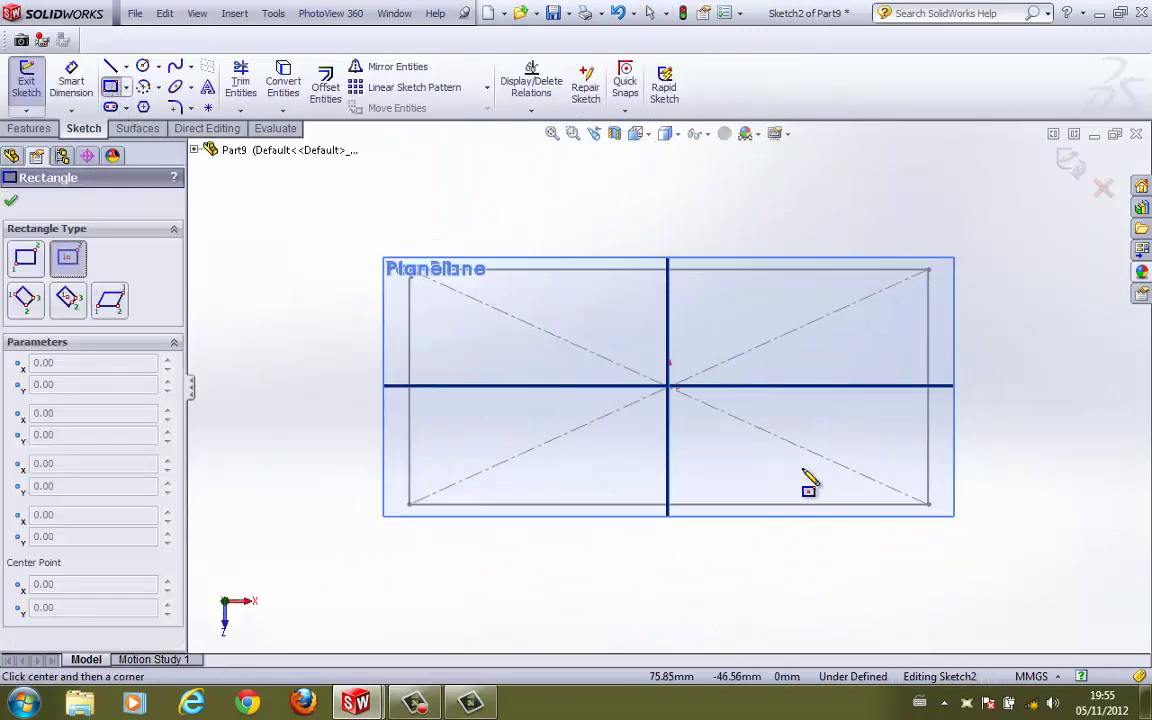
pyautogui.click(669, 387)
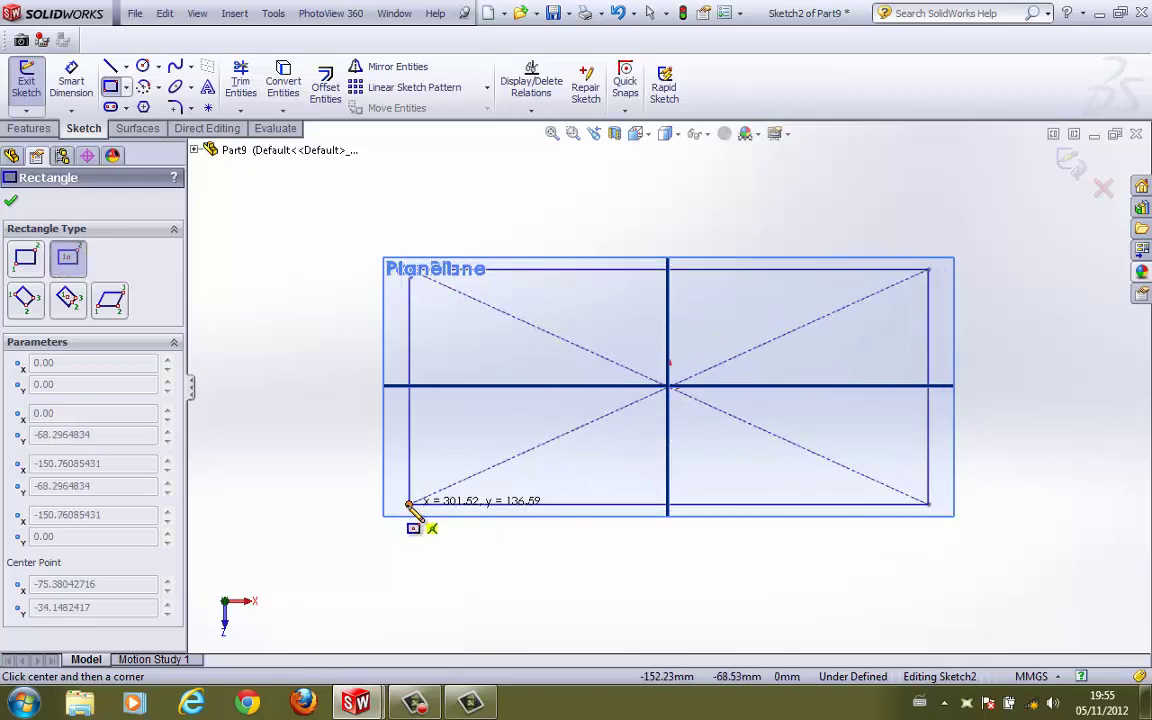
pyautogui.click(409, 505)
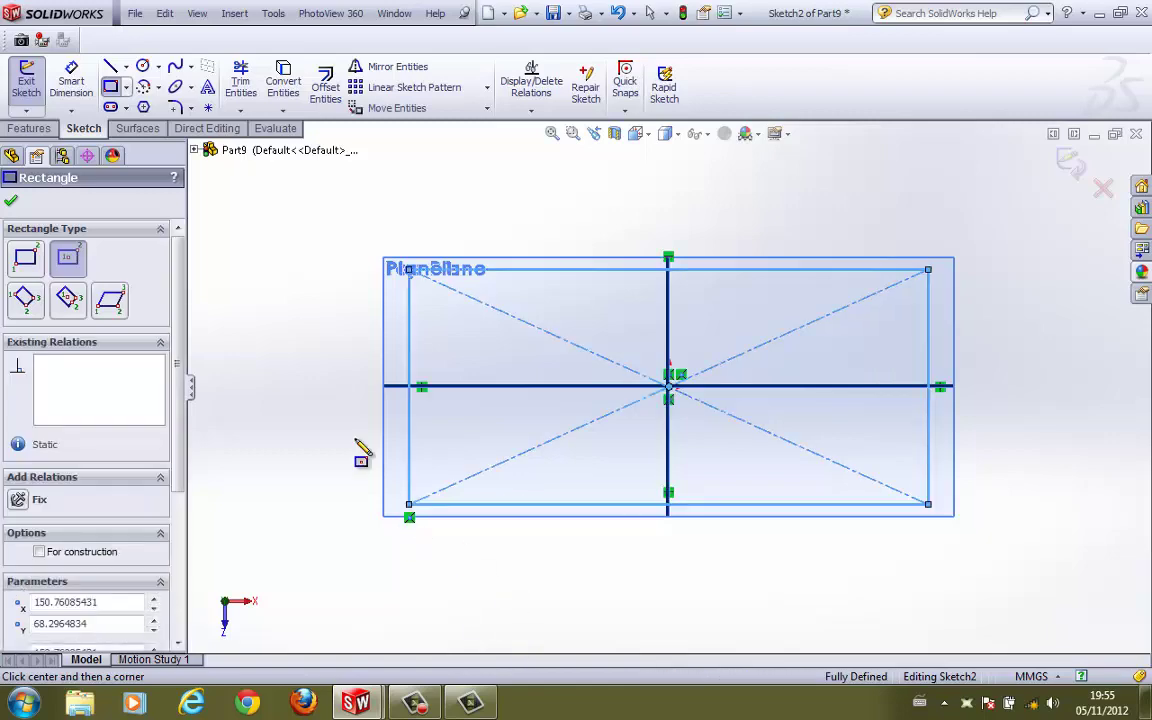
pyautogui.click(9, 207)
pyautogui.click(26, 85)
pyautogui.moveTo(512, 635)
pyautogui.mouseDown(button='middle')
pyautogui.moveTo(508, 511)
pyautogui.moveTo(458, 378)
pyautogui.moveTo(470, 400)
pyautogui.mouseUp(button='middle')
pyautogui.click(459, 548)
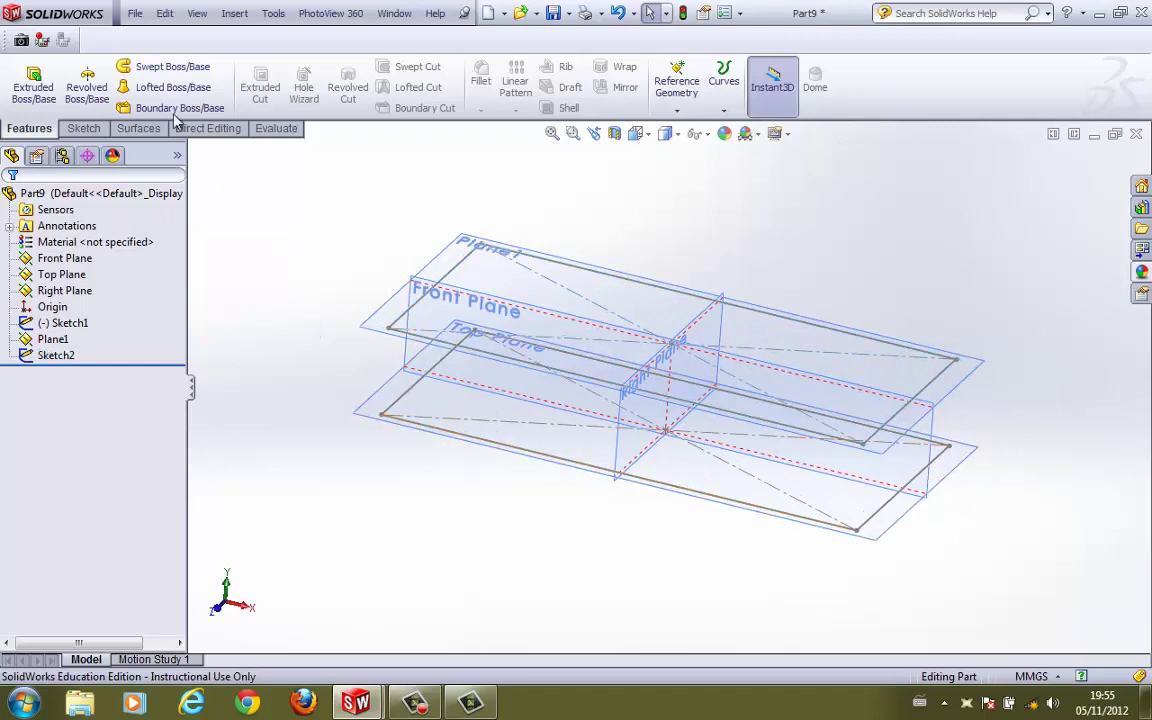
# Step: Create a planar surface bounded by Sketch1
pyautogui.click(137, 128)
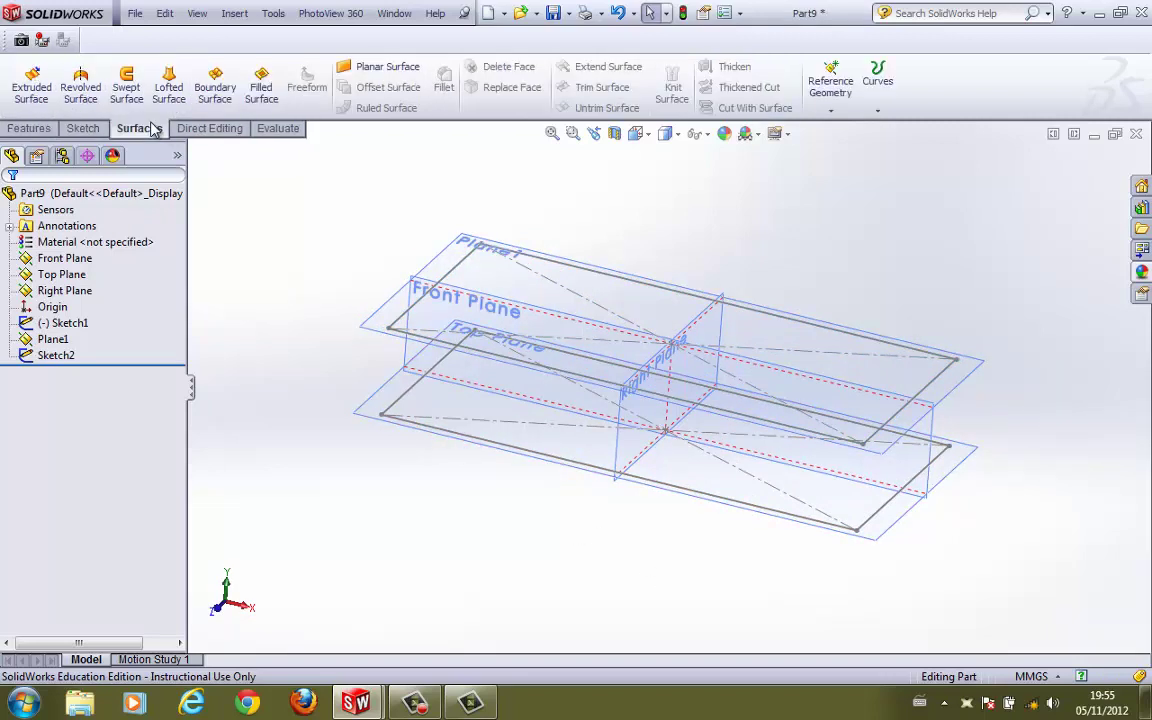
pyautogui.click(385, 67)
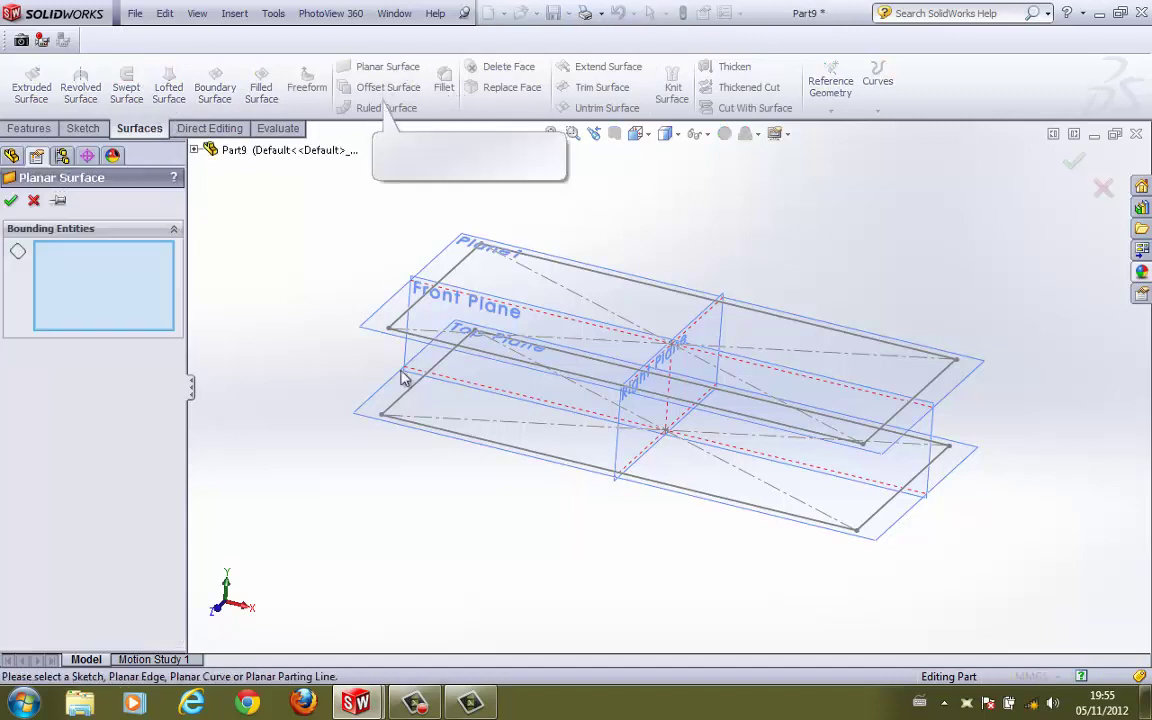
pyautogui.click(413, 398)
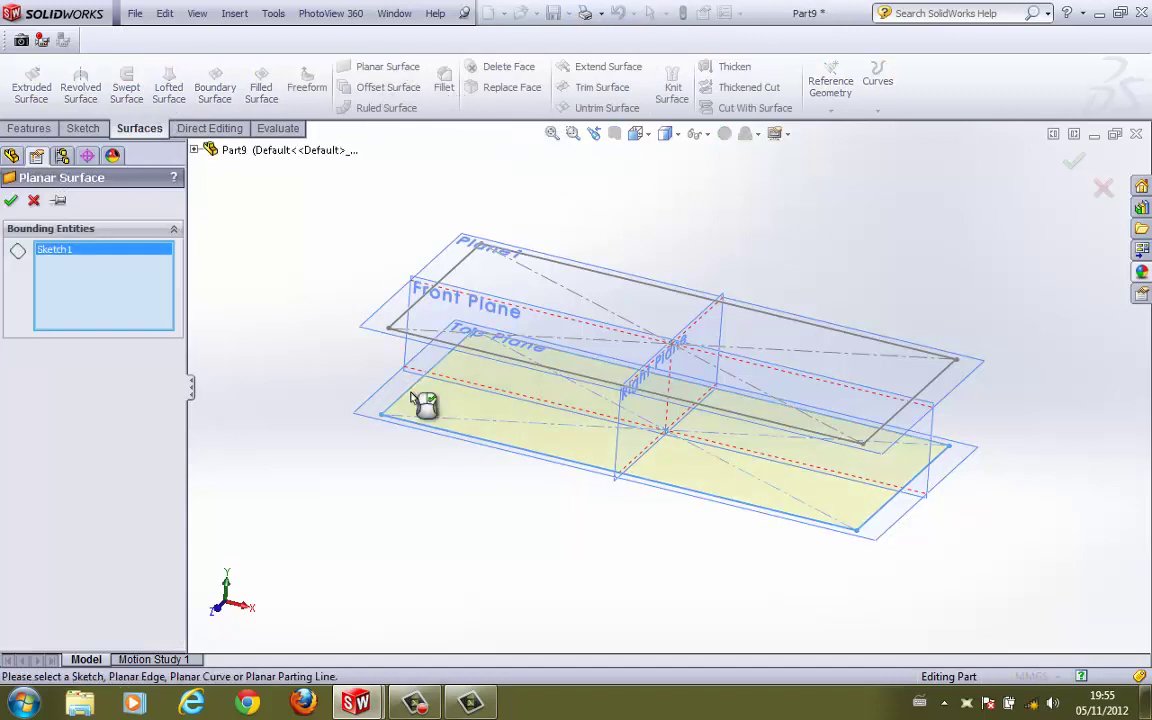
pyautogui.click(10, 201)
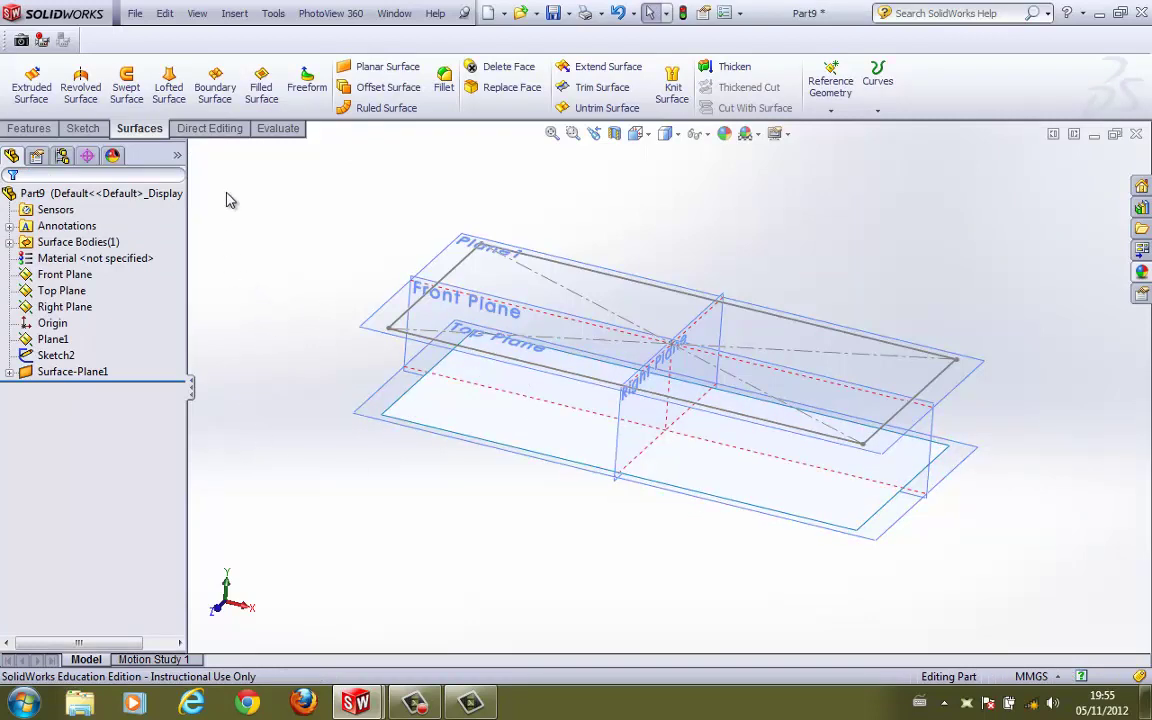
# Step: Try a Boundary Surface through Sketch2, then cancel it
pyautogui.click(213, 88)
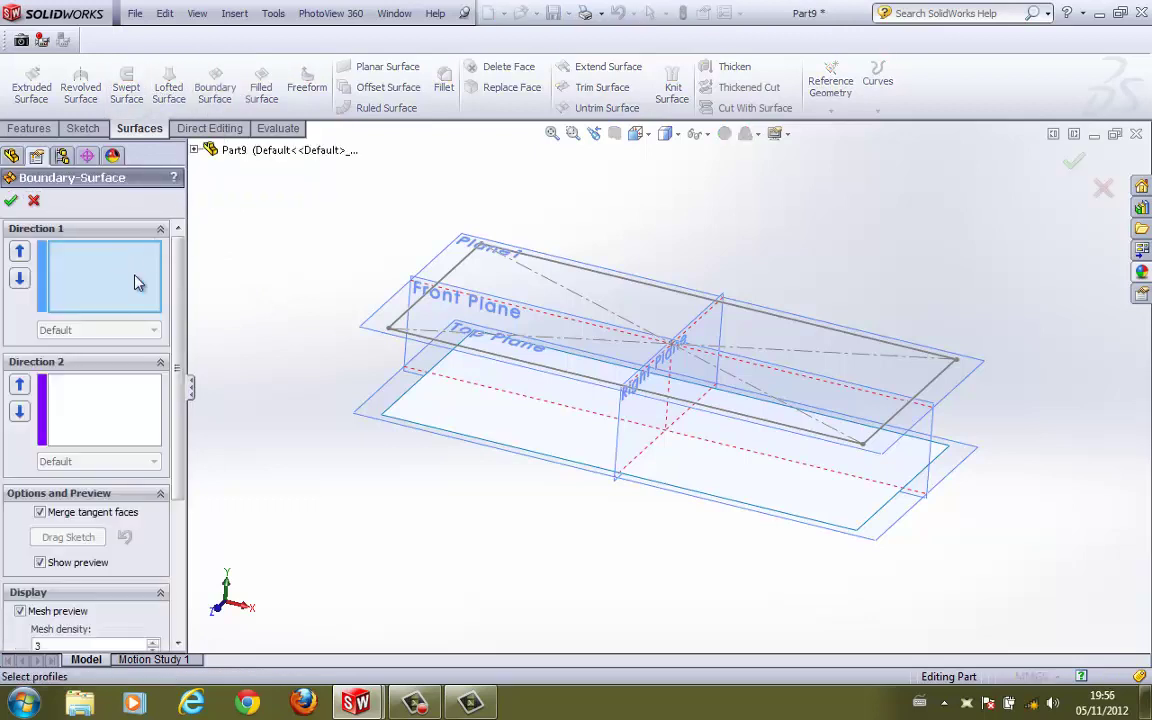
pyautogui.click(455, 273)
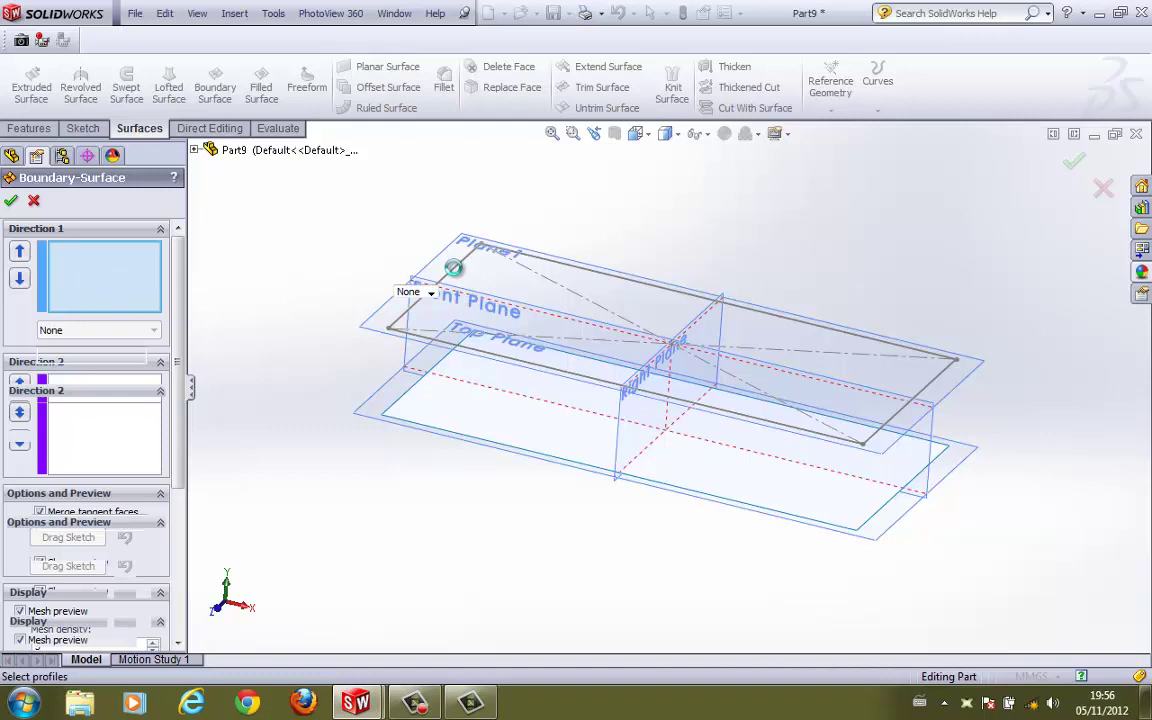
pyautogui.click(12, 203)
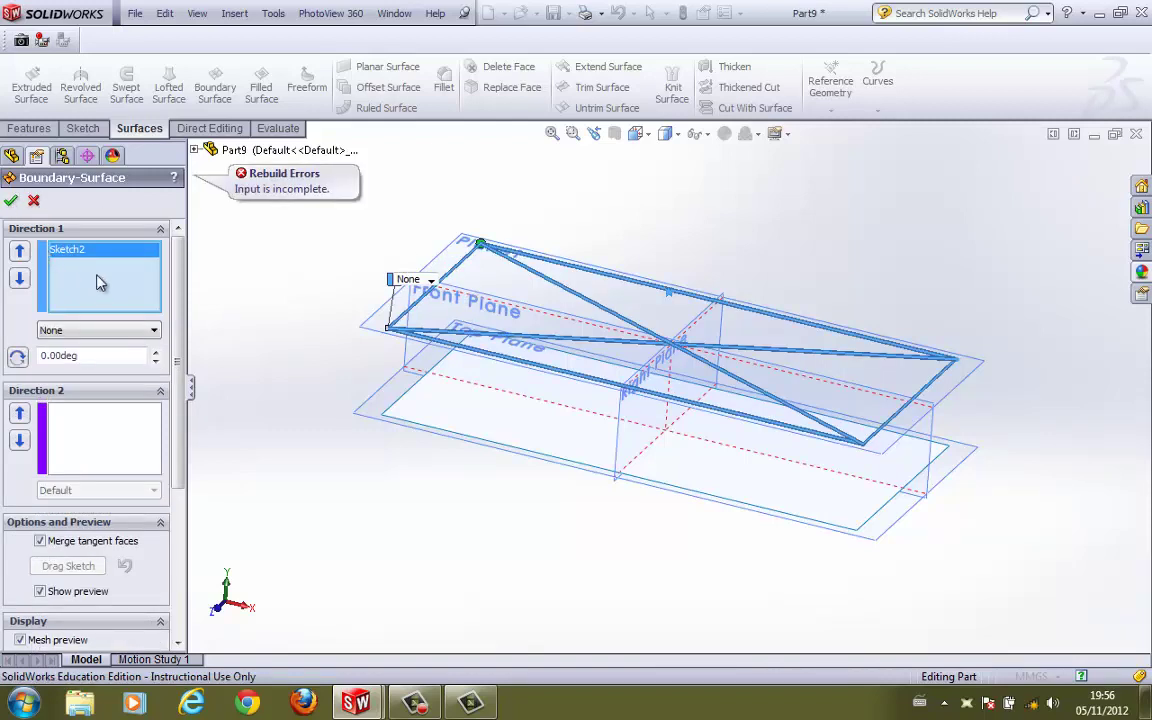
pyautogui.click(33, 200)
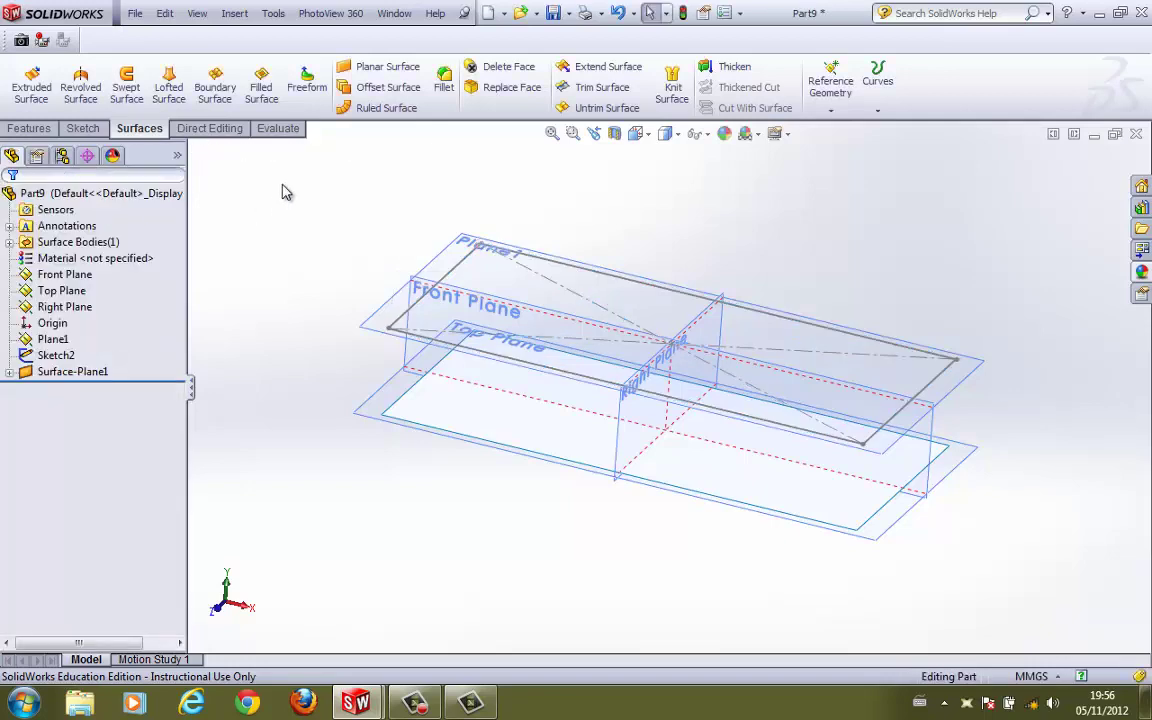
# Step: Create a second planar surface bounded by Sketch2
pyautogui.click(380, 67)
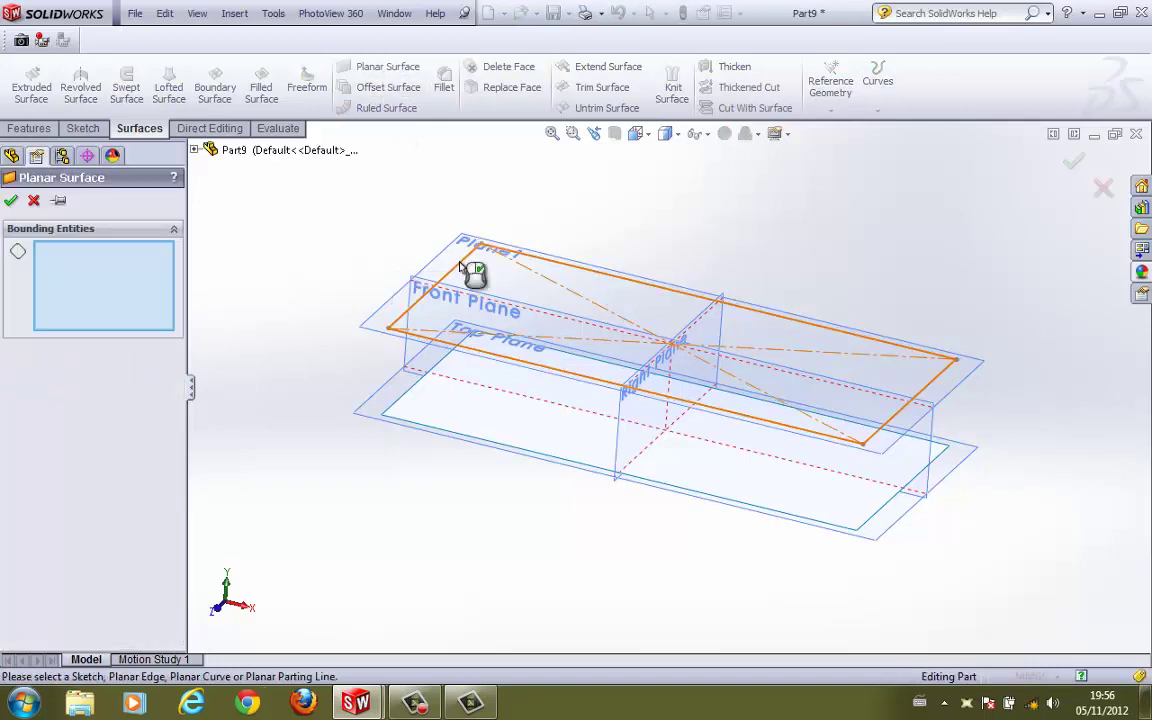
pyautogui.click(470, 270)
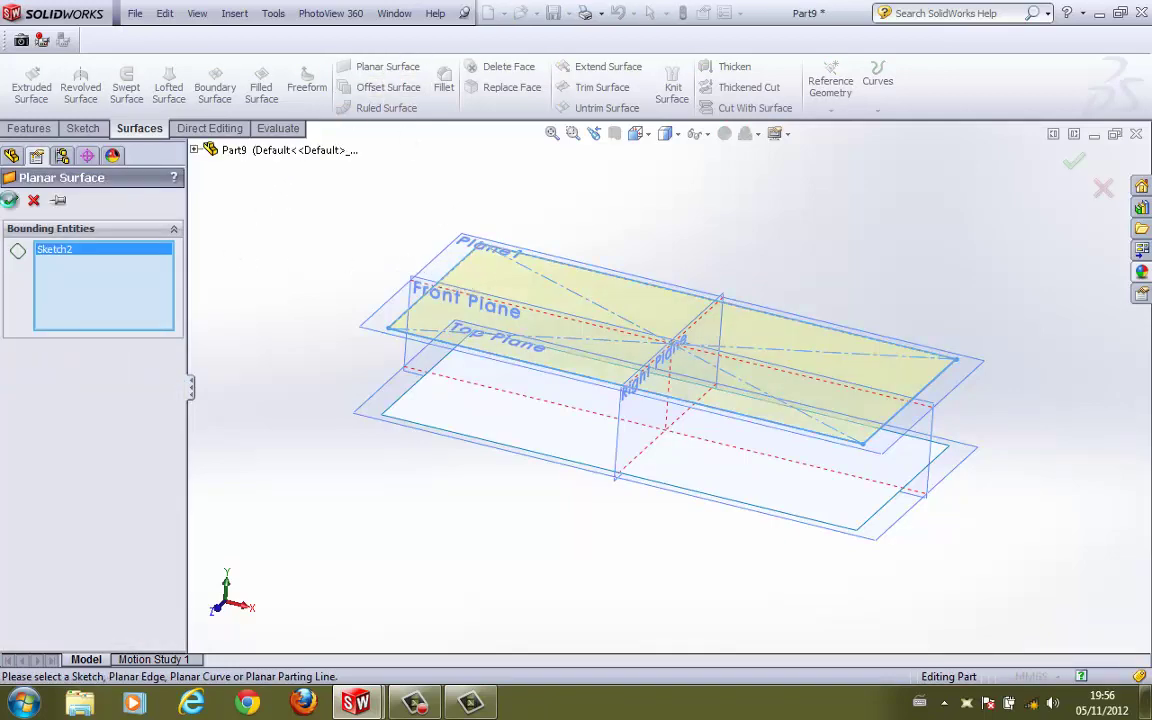
pyautogui.click(10, 201)
pyautogui.moveTo(325, 287)
pyautogui.mouseDown(button='middle')
pyautogui.moveTo(360, 265)
pyautogui.moveTo(306, 306)
pyautogui.moveTo(368, 231)
pyautogui.moveTo(311, 306)
pyautogui.moveTo(320, 293)
pyautogui.mouseUp(button='middle')
pyautogui.press('Escape')
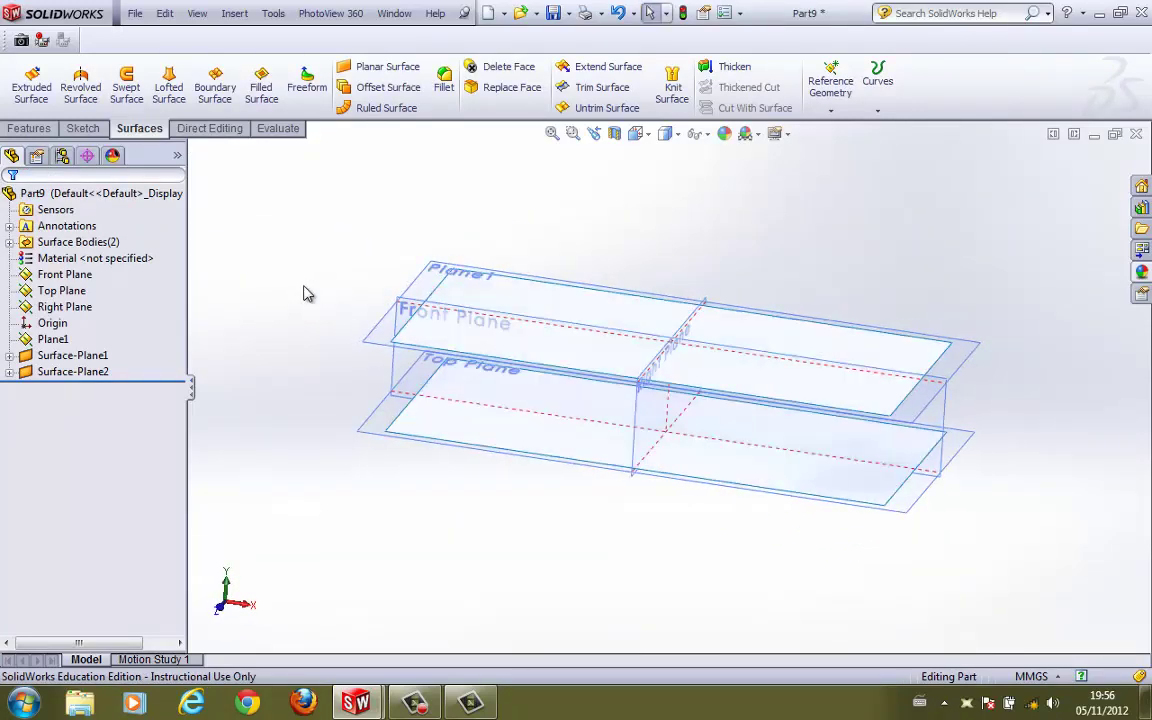
# Step: Start Freeform on the upper surface with Direction 1 symmetry and all edges Moveable
pyautogui.moveTo(267, 343)
pyautogui.mouseDown(button='middle')
pyautogui.moveTo(296, 283)
pyautogui.moveTo(275, 288)
pyautogui.moveTo(267, 334)
pyautogui.moveTo(278, 321)
pyautogui.mouseUp(button='middle')
pyautogui.click(305, 83)
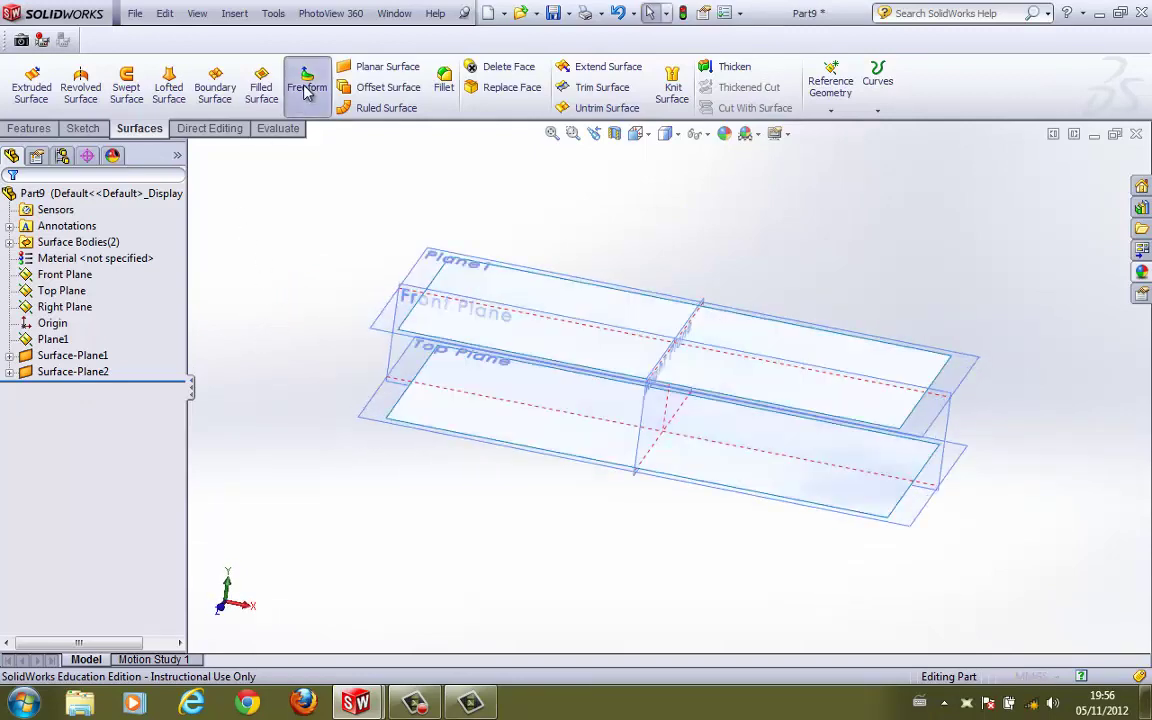
pyautogui.click(530, 340)
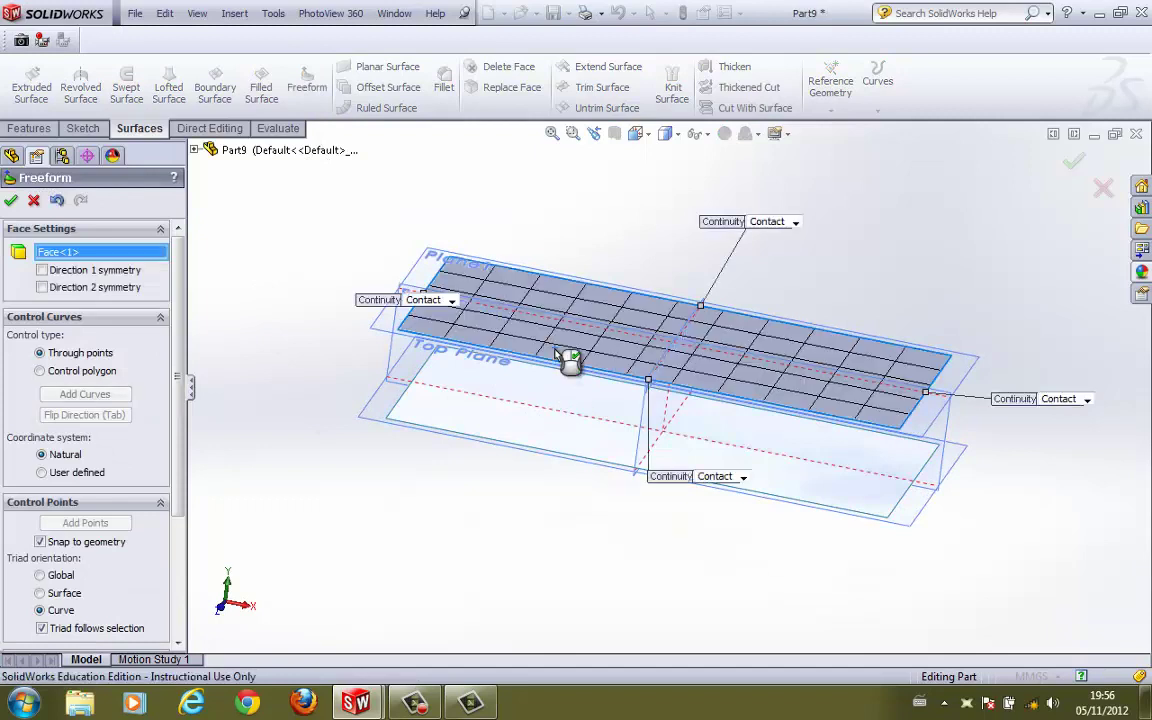
pyautogui.click(42, 271)
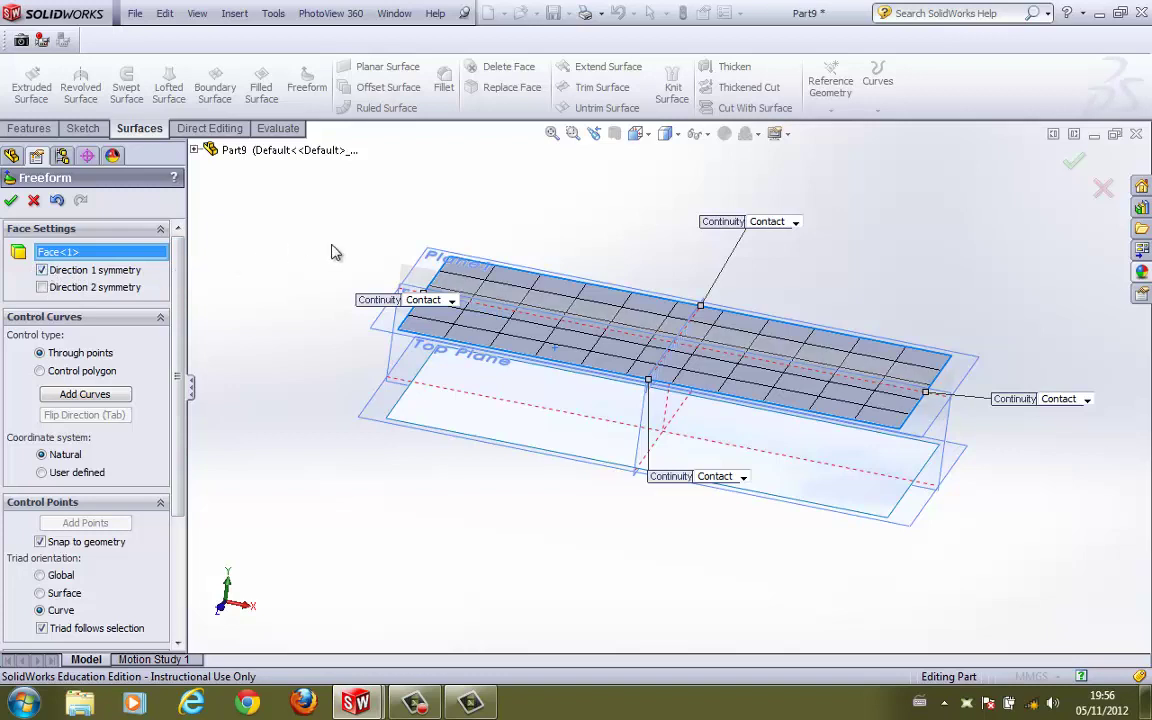
pyautogui.click(449, 301)
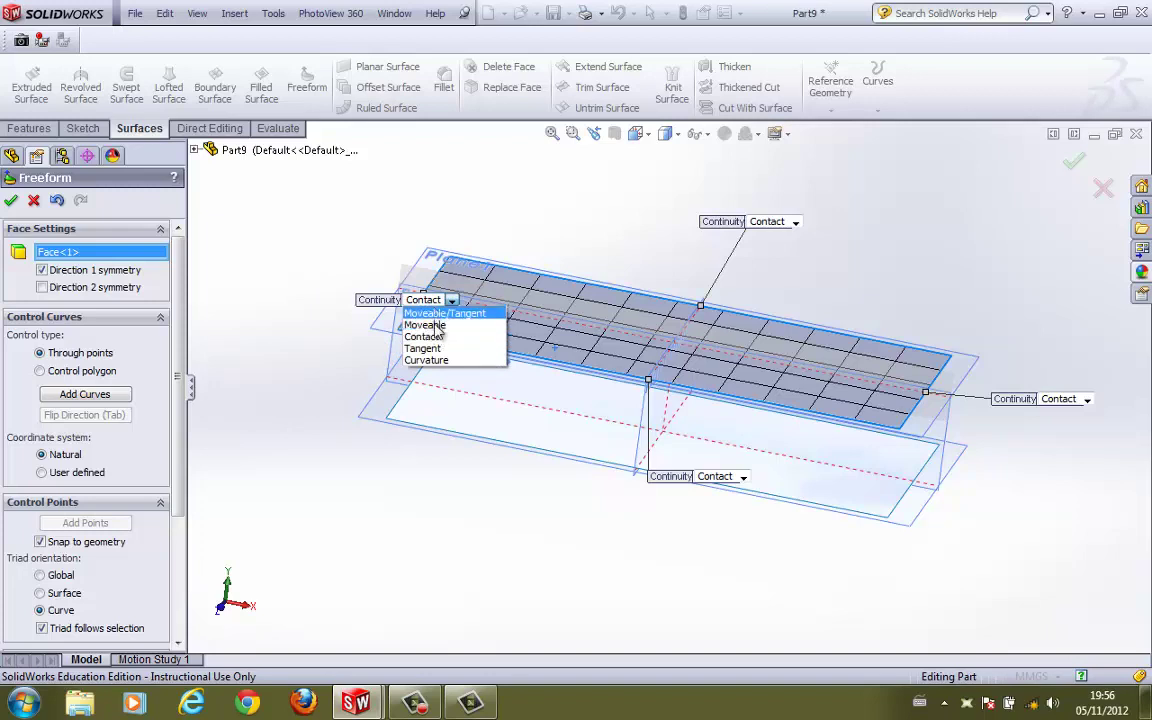
pyautogui.click(436, 326)
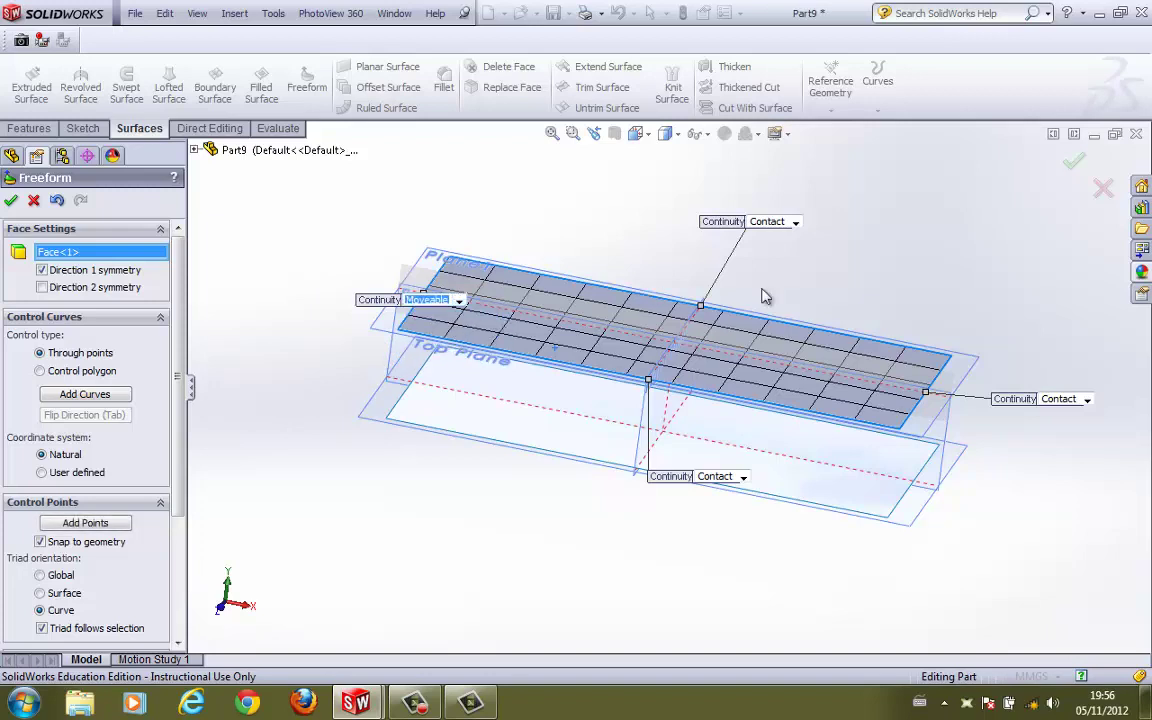
pyautogui.click(1068, 401)
pyautogui.click(1060, 419)
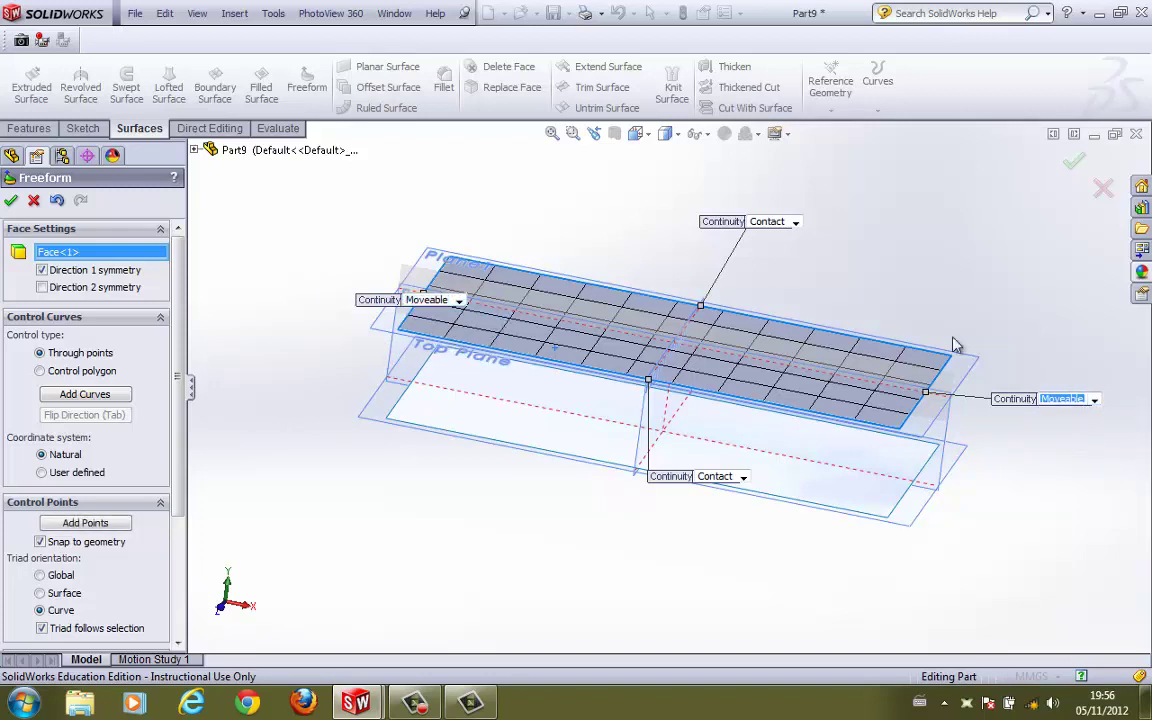
pyautogui.click(771, 225)
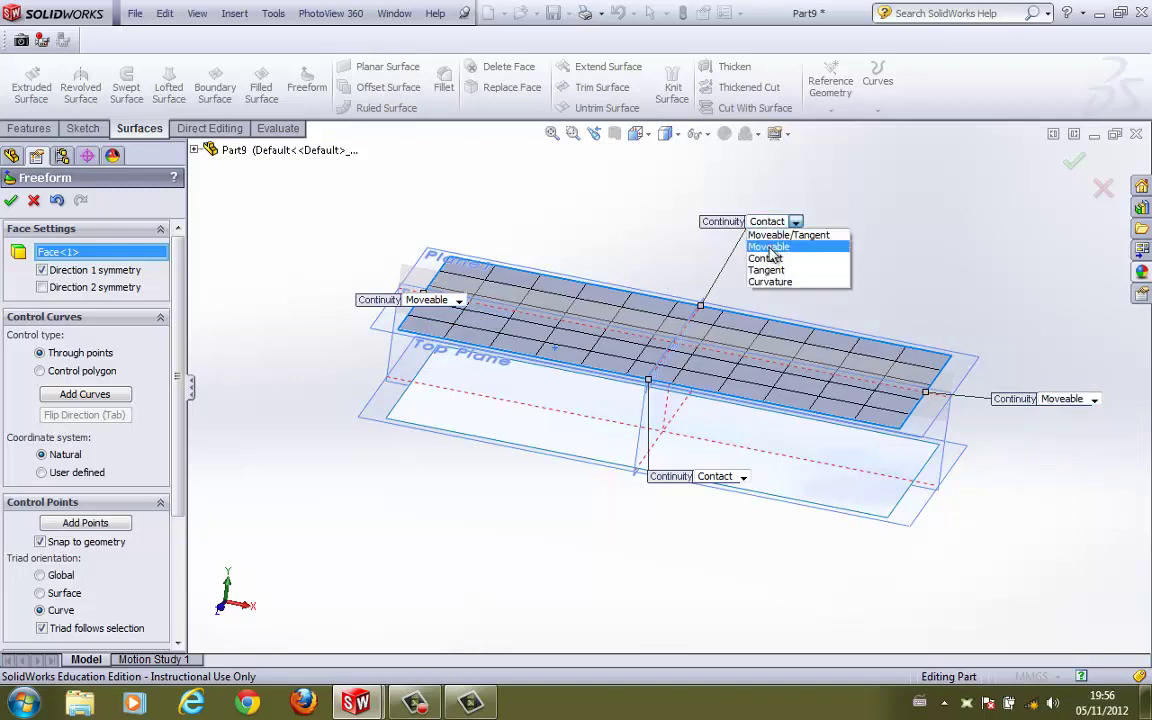
pyautogui.click(770, 248)
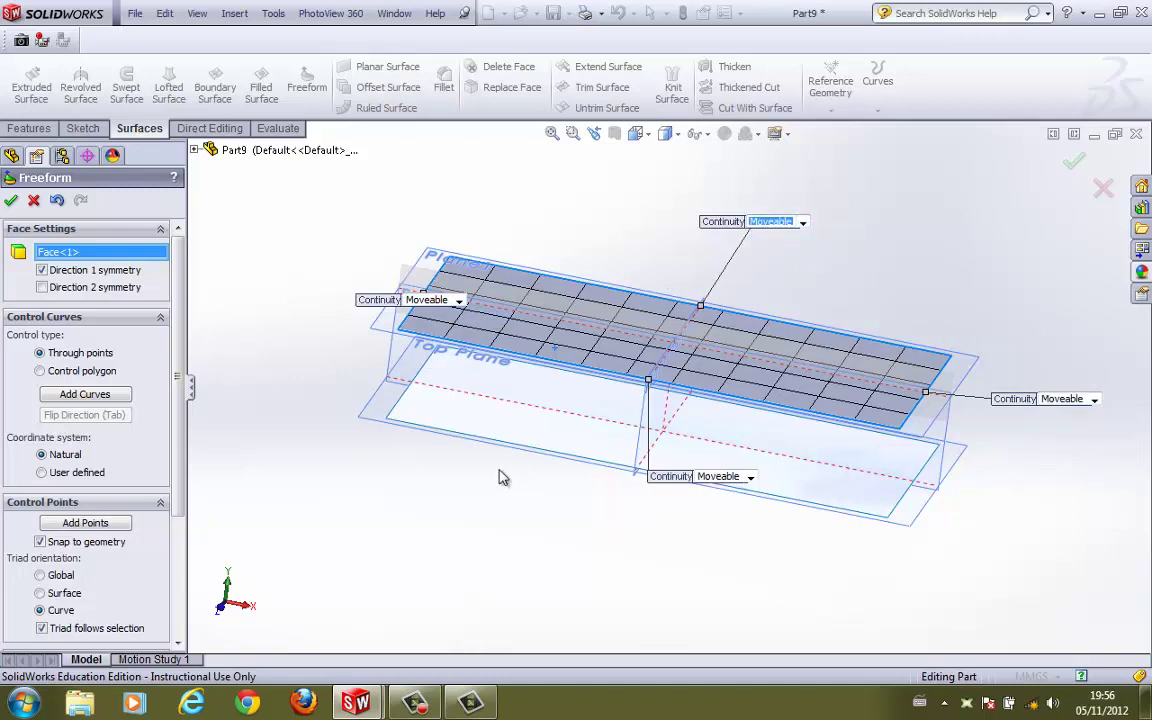
# Step: Add a control curve and drag its points and edges into an S-shaped wave, creating Freeform1
pyautogui.click(596, 378)
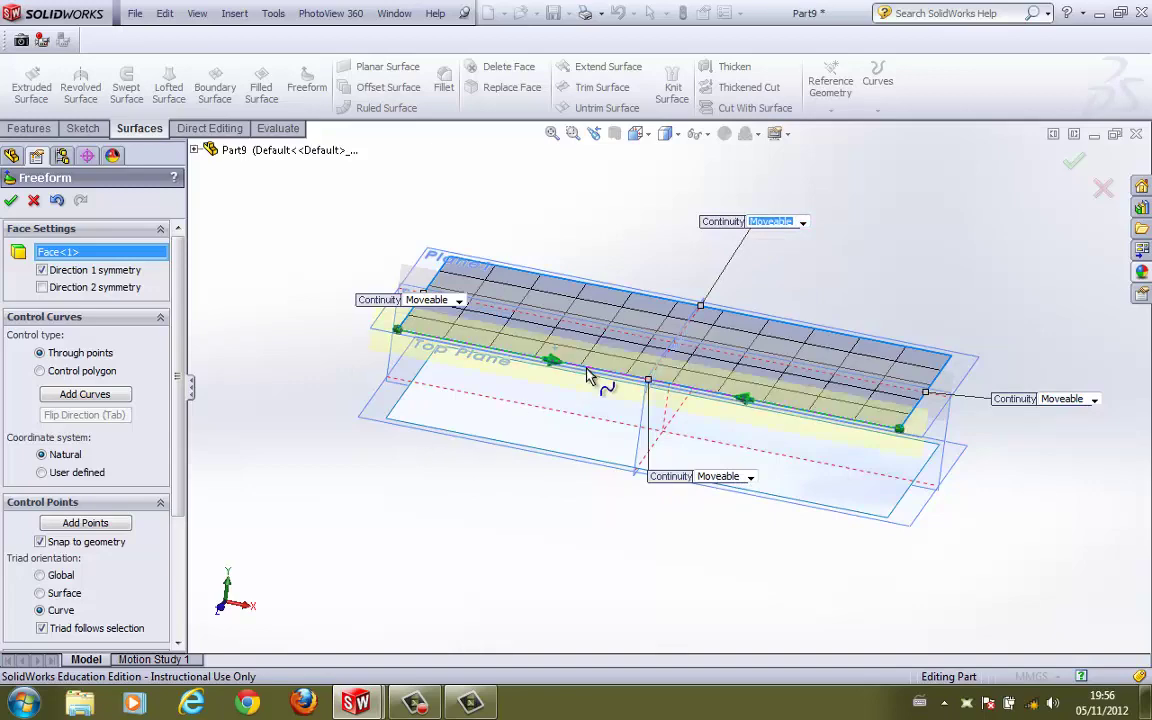
pyautogui.moveTo(745, 400); pyautogui.dragTo(726, 336)
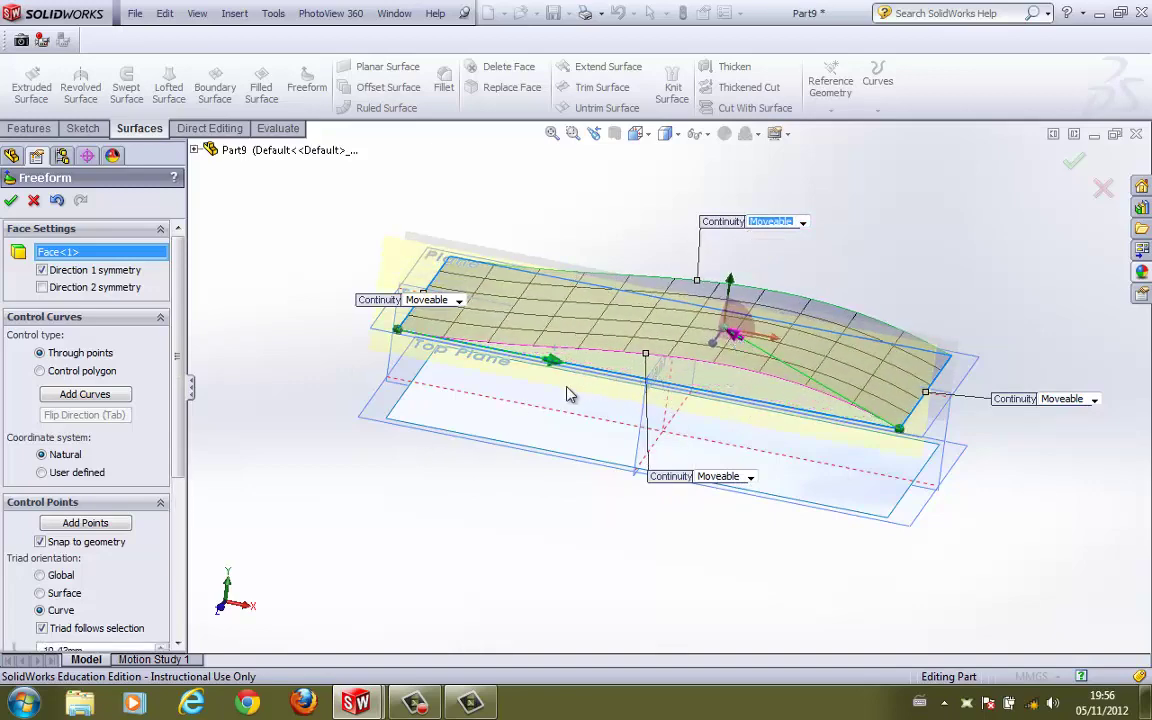
pyautogui.moveTo(552, 362); pyautogui.dragTo(547, 431)
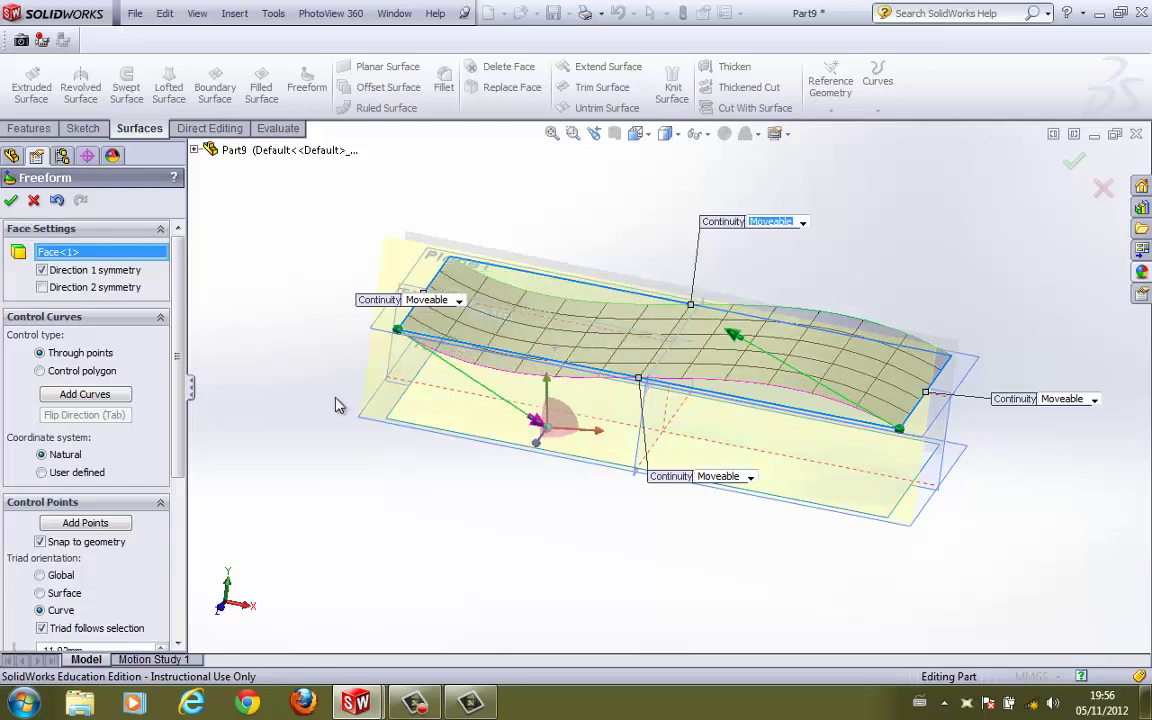
pyautogui.moveTo(338, 405); pyautogui.dragTo(463, 355, button='middle')
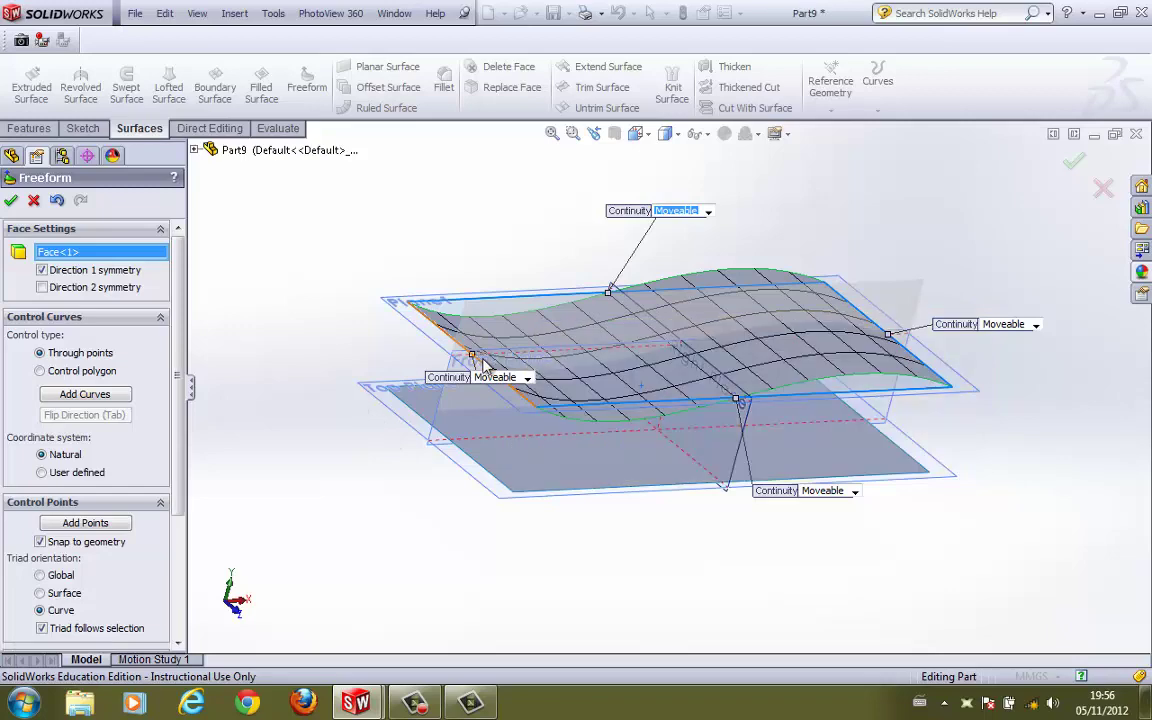
pyautogui.click(446, 337)
pyautogui.moveTo(438, 332); pyautogui.dragTo(434, 392)
pyautogui.moveTo(560, 580); pyautogui.dragTo(400, 529, button='middle')
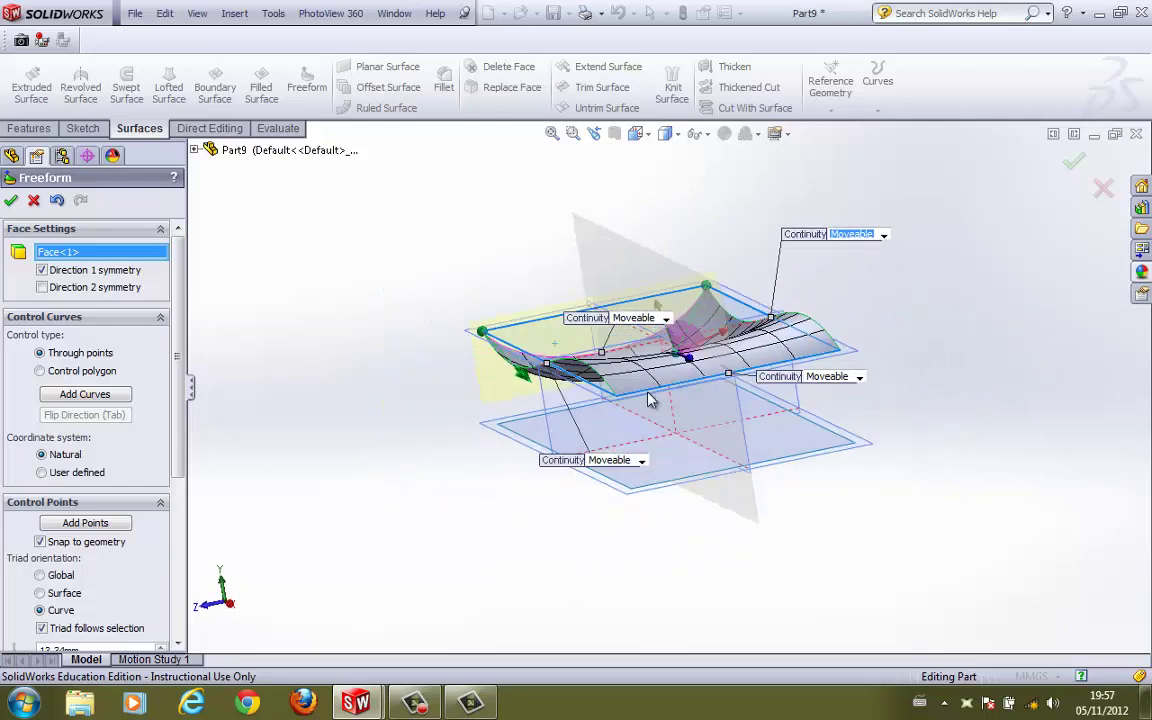
pyautogui.click(652, 394)
pyautogui.moveTo(682, 386); pyautogui.dragTo(679, 428)
pyautogui.moveTo(512, 532); pyautogui.dragTo(614, 535, button='middle')
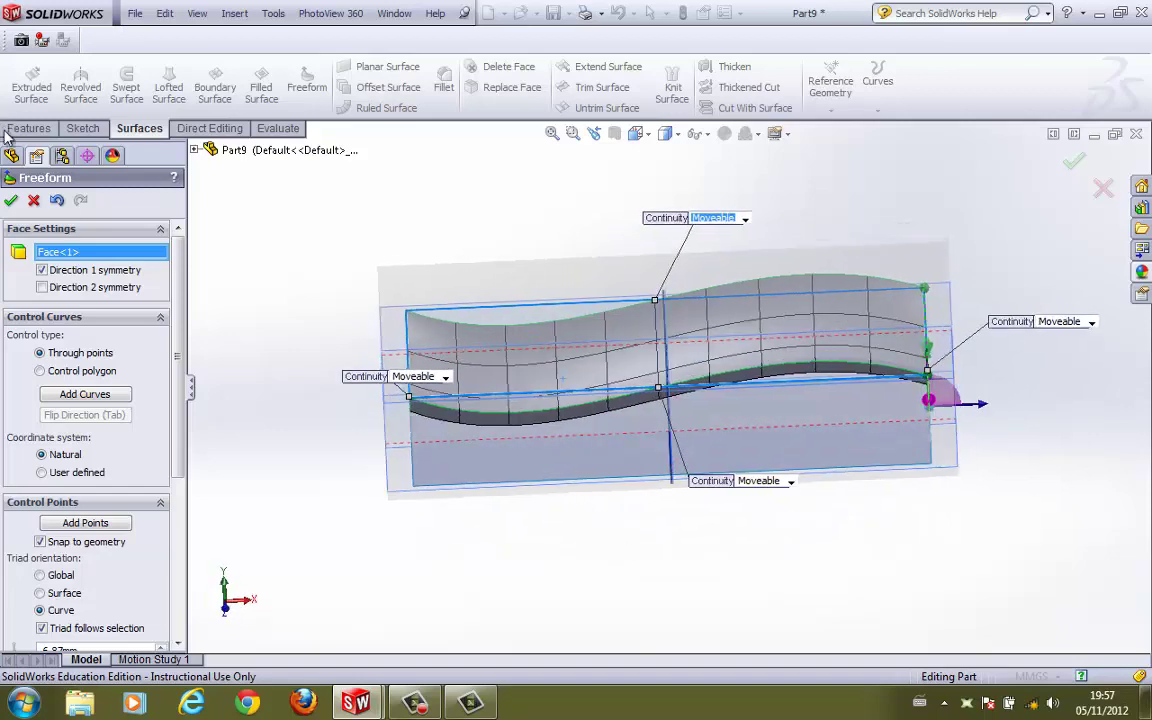
pyautogui.click(11, 200)
pyautogui.moveTo(314, 275); pyautogui.dragTo(335, 340, button='middle')
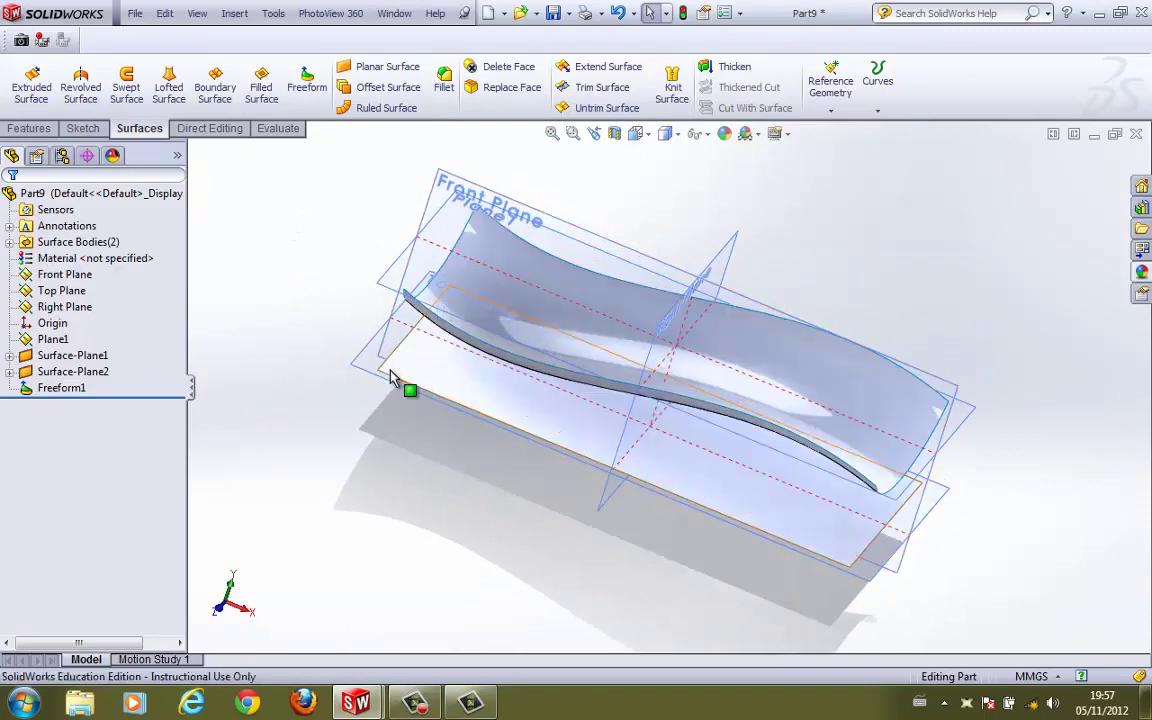
# Step: Start Freeform on the lower surface with Direction 1 symmetry and top/bottom edges Moveable
pyautogui.click(391, 378)
pyautogui.click(307, 85)
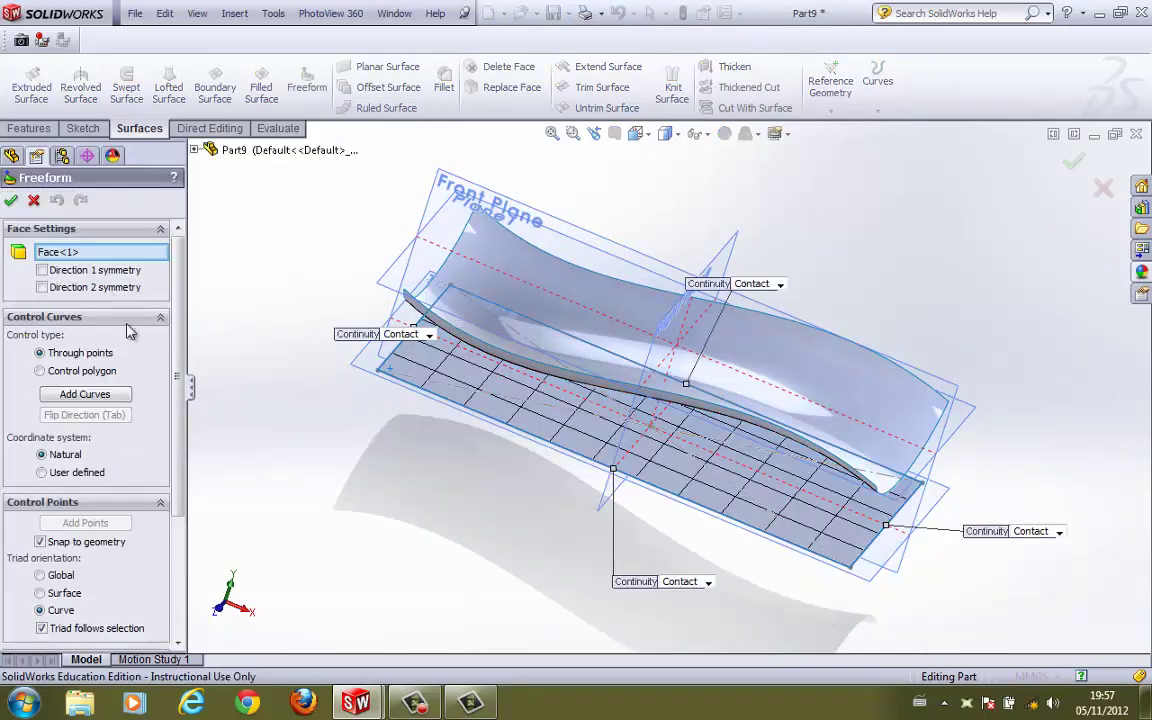
pyautogui.click(42, 271)
pyautogui.click(688, 582)
pyautogui.click(675, 607)
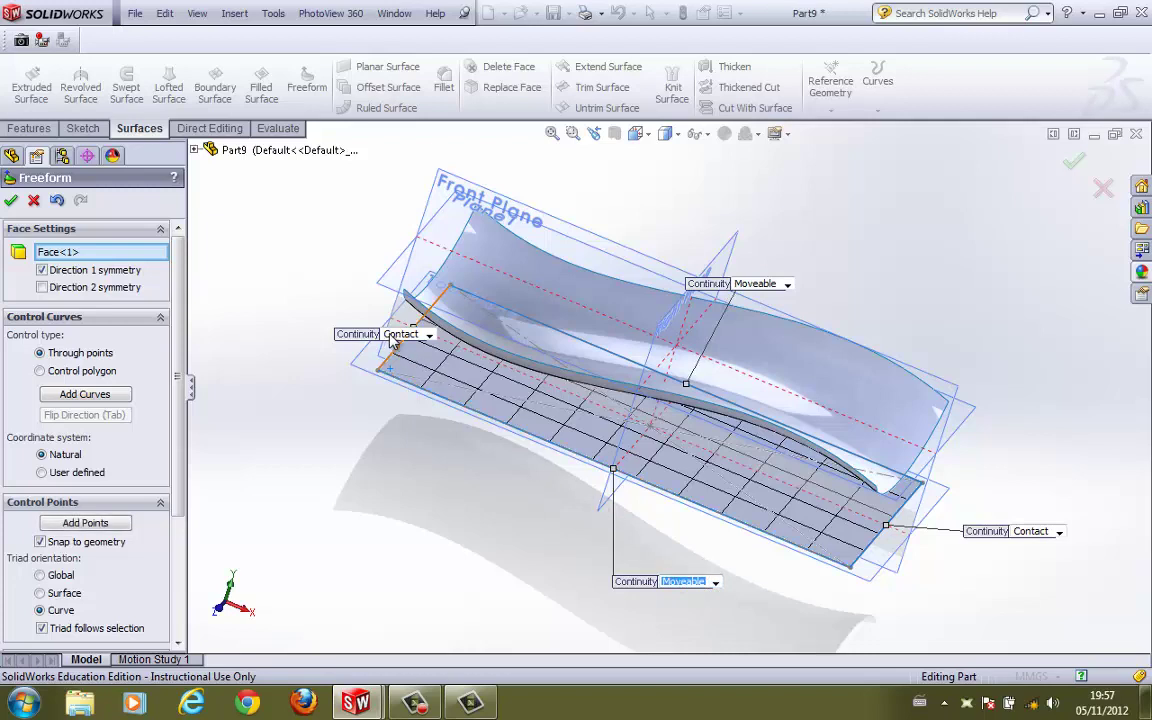
# Step: Set the left and right edge continuities to Moveable
pyautogui.click(429, 334)
pyautogui.click(410, 357)
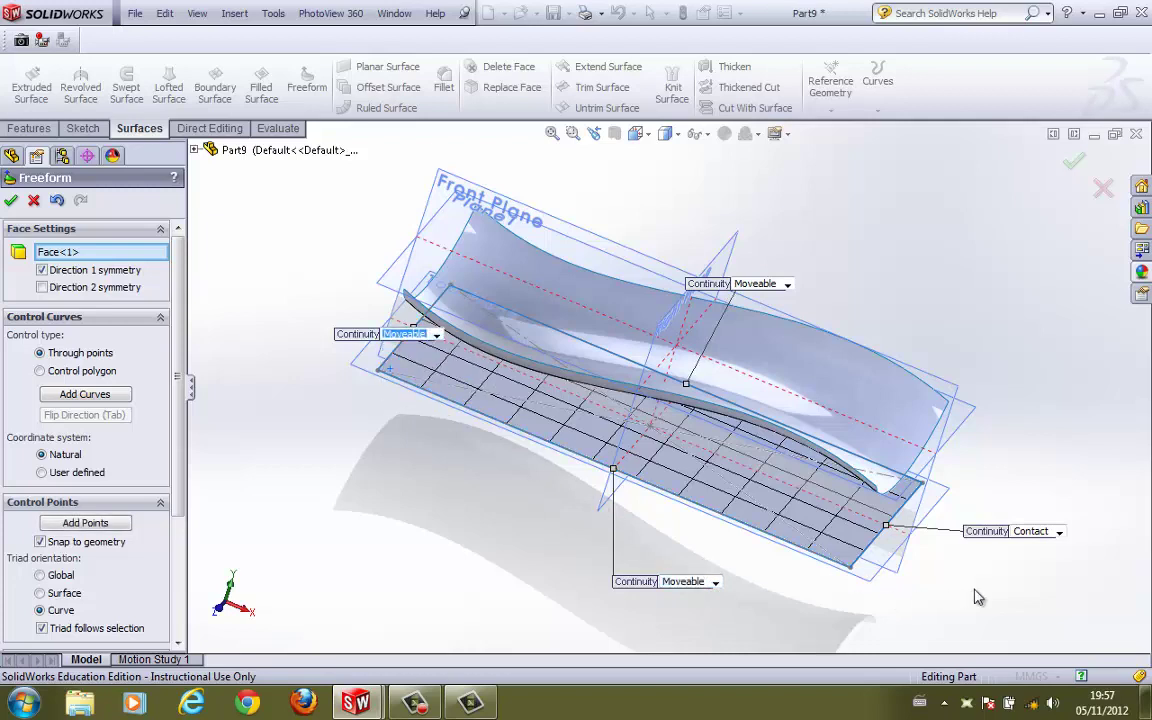
pyautogui.click(1018, 536)
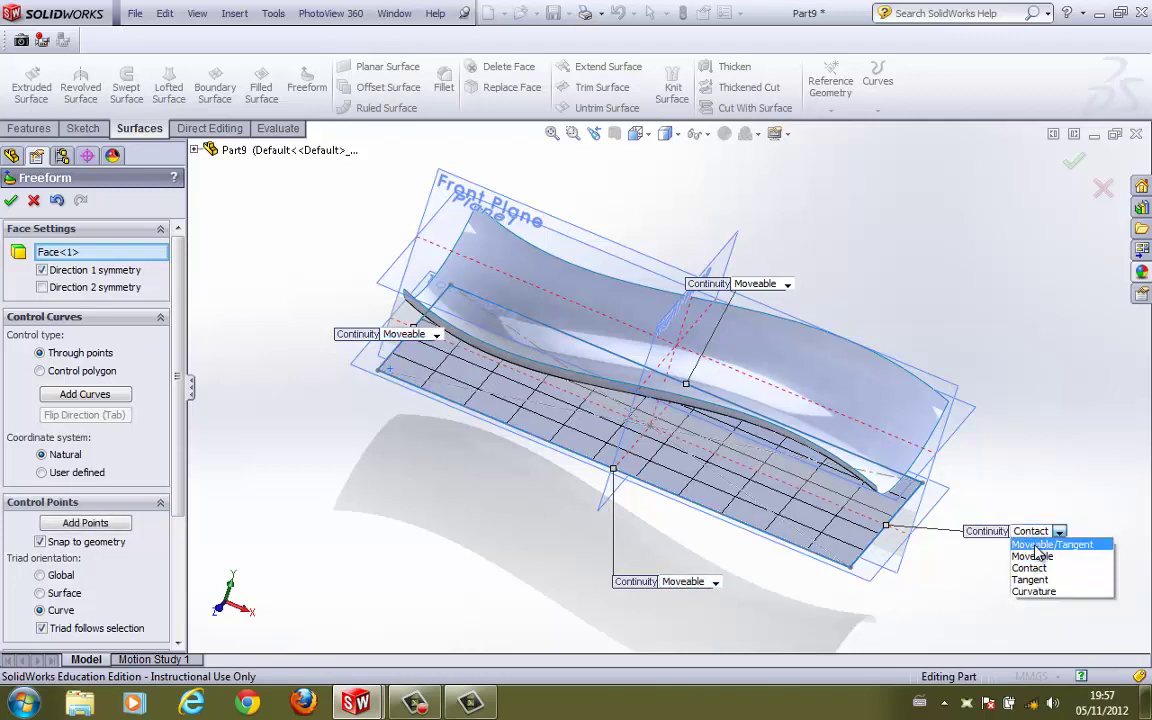
pyautogui.click(1030, 541)
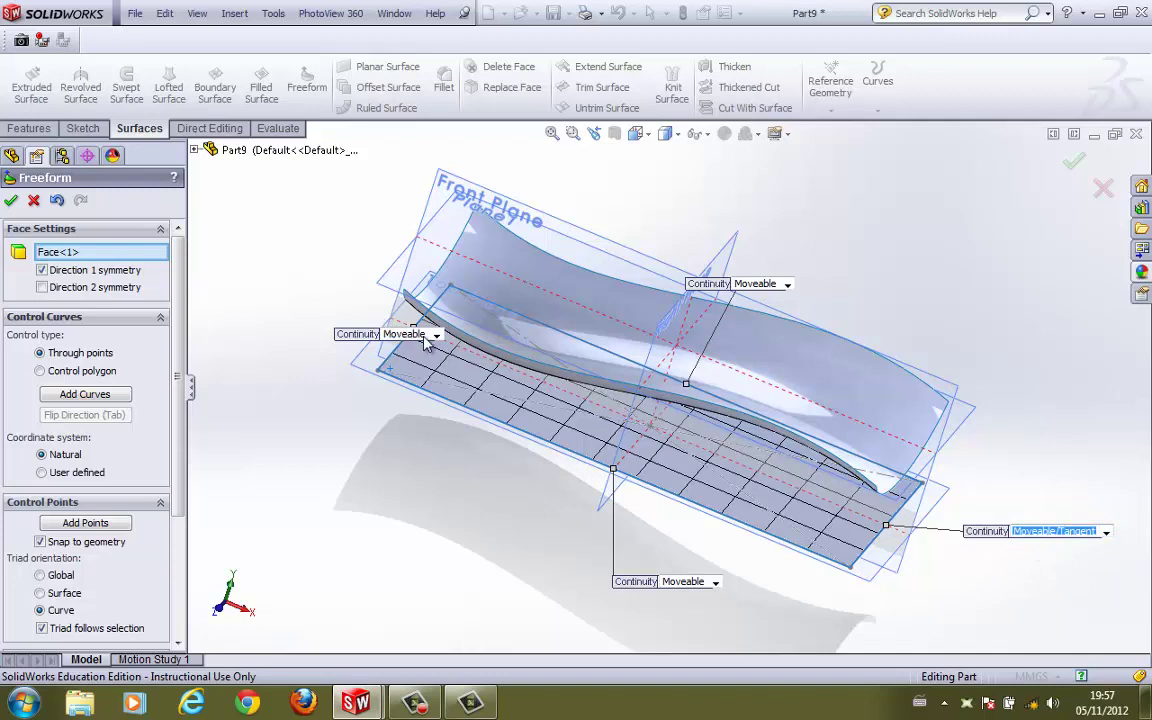
pyautogui.click(1079, 536)
pyautogui.click(1048, 557)
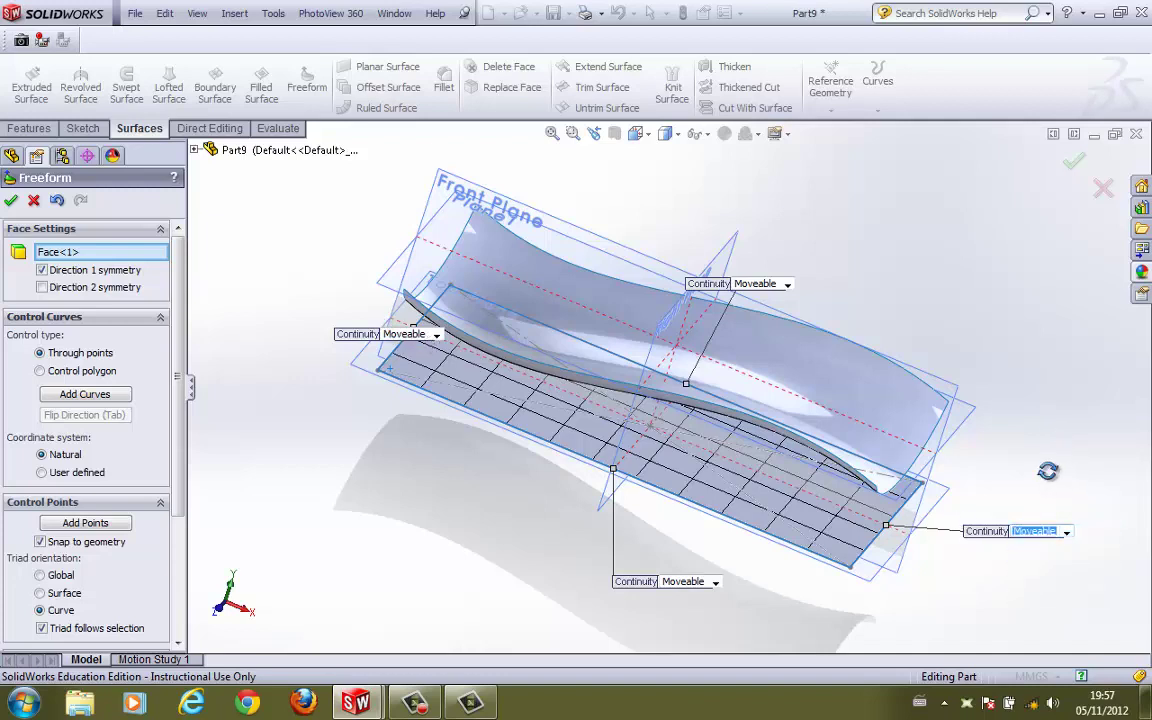
pyautogui.moveTo(1045, 456); pyautogui.dragTo(660, 340, button='middle')
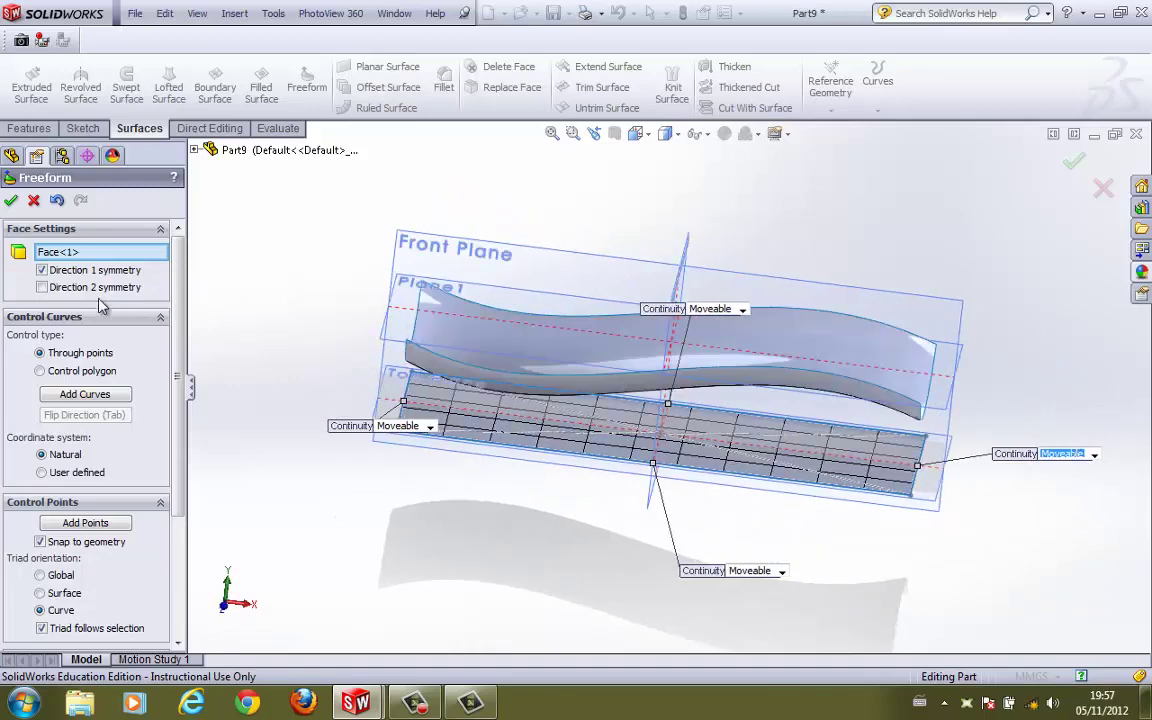
# Step: Add a control curve on the lower surface and pull its points upward
pyautogui.click(621, 468)
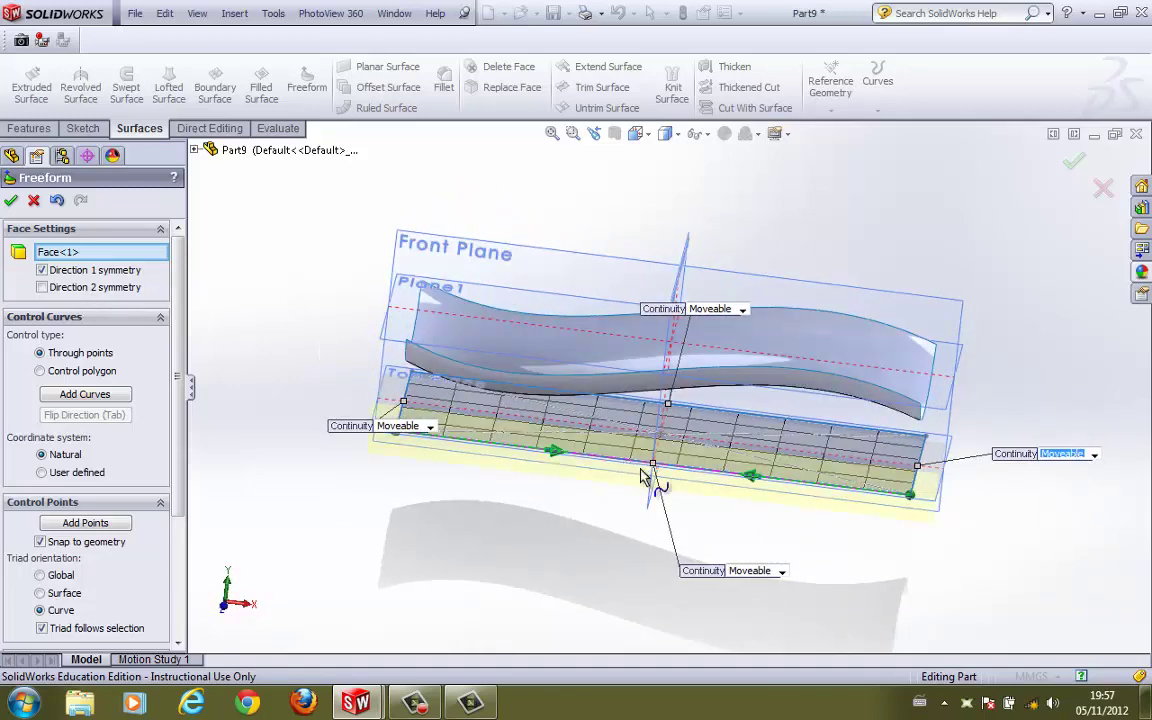
pyautogui.moveTo(579, 465); pyautogui.dragTo(617, 432)
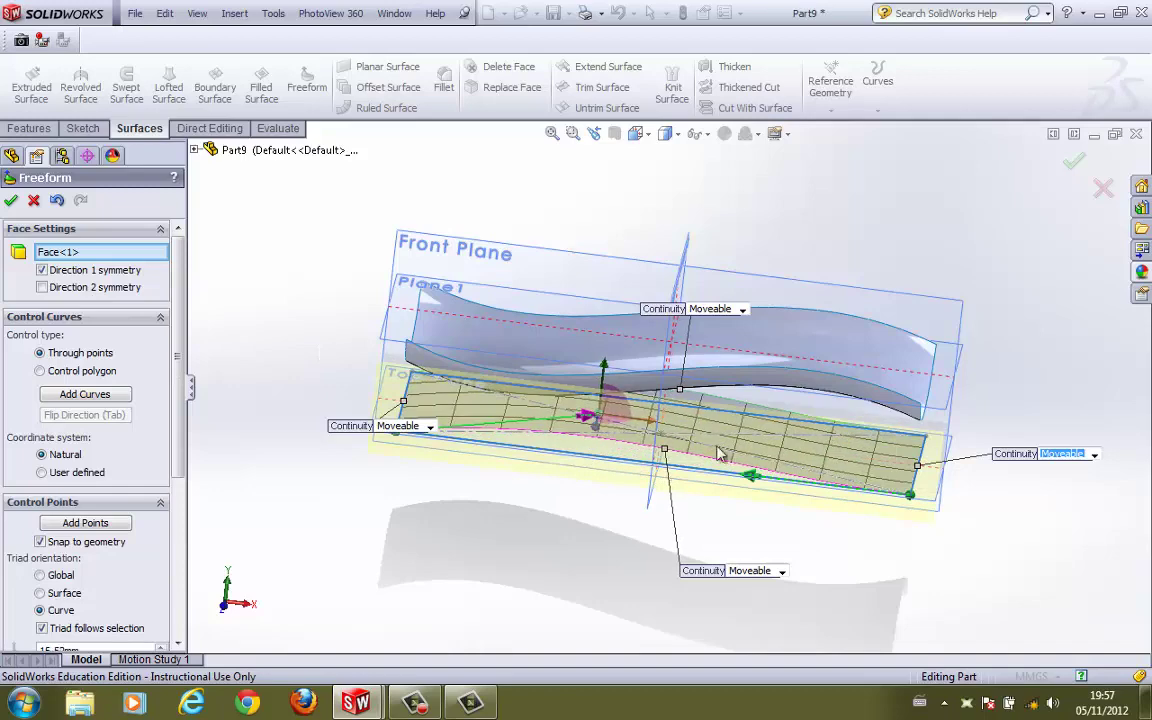
pyautogui.moveTo(757, 480); pyautogui.dragTo(791, 469)
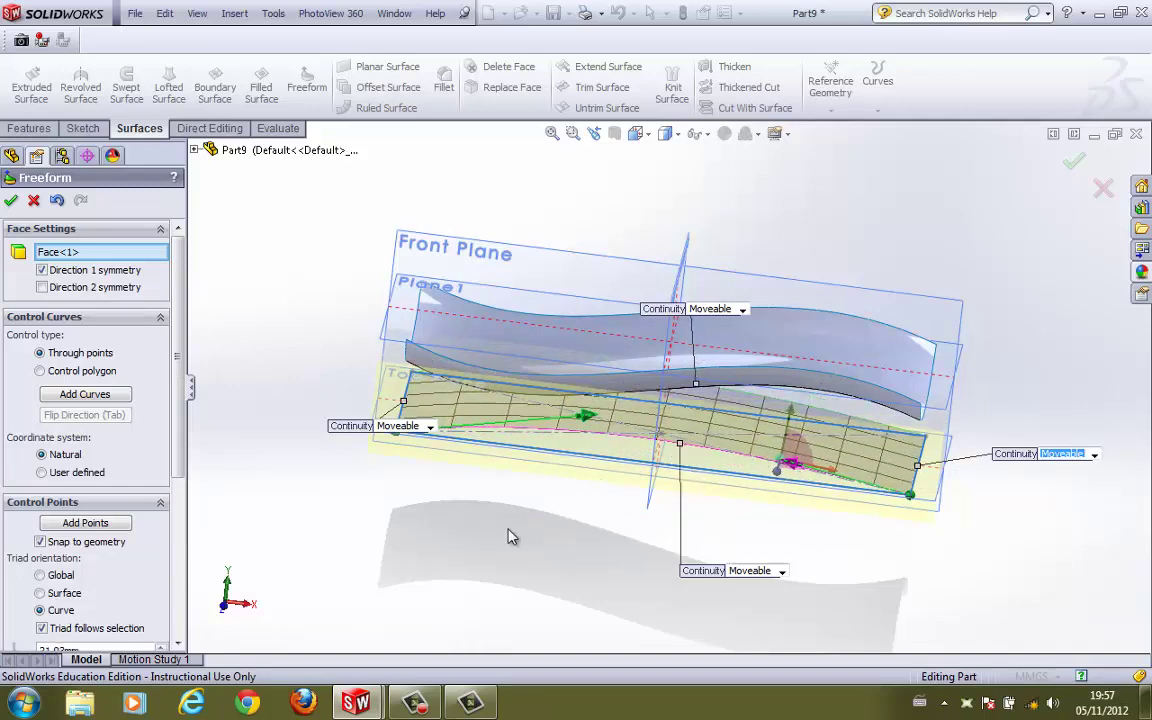
pyautogui.moveTo(524, 516); pyautogui.dragTo(470, 444, button='middle')
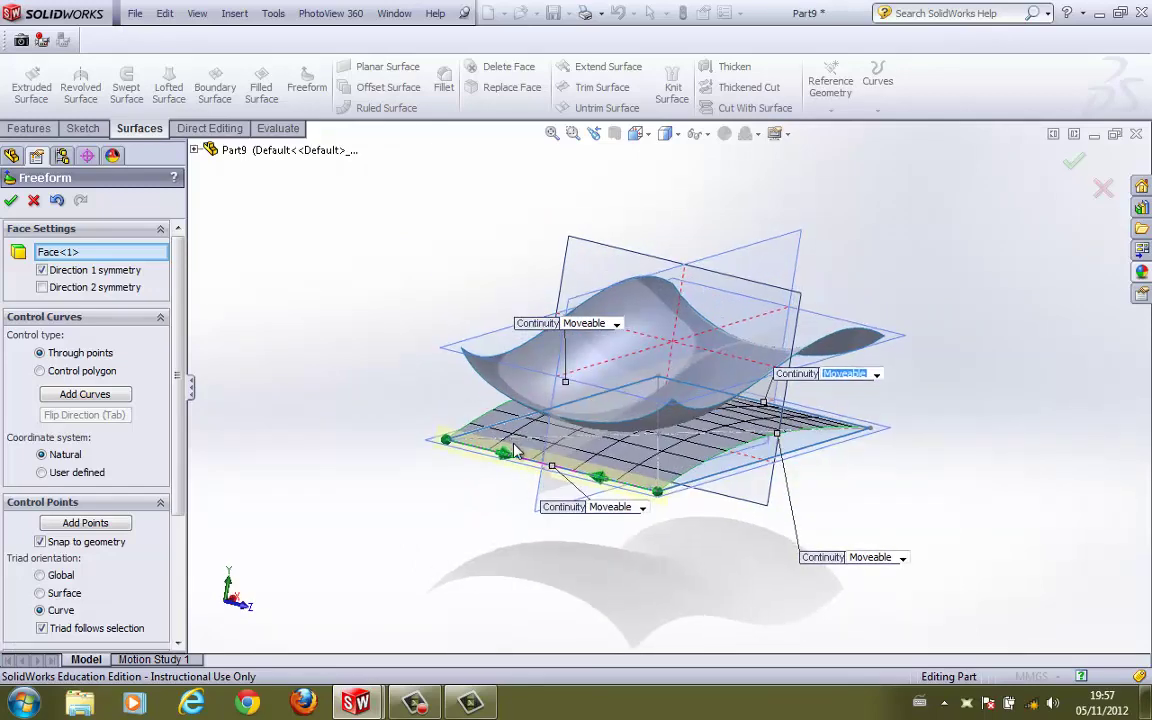
# Step: Pull the lower surface's edges downward and accept Freeform2
pyautogui.click(505, 455)
pyautogui.moveTo(512, 458); pyautogui.dragTo(508, 510)
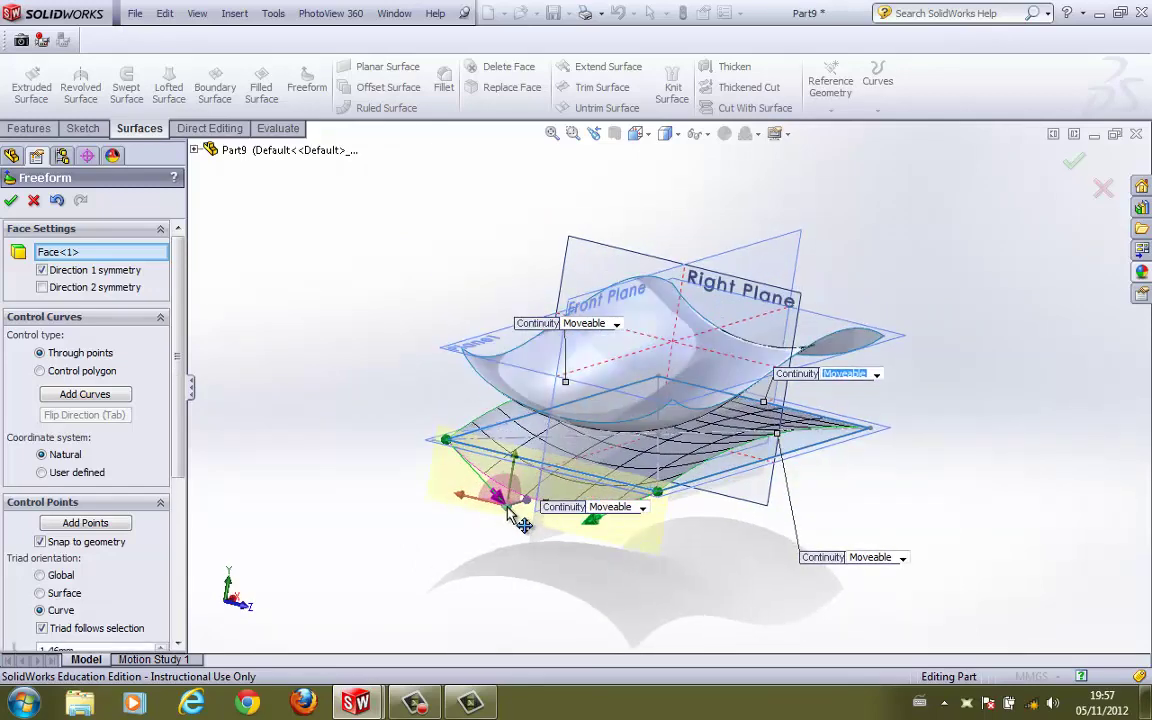
pyautogui.moveTo(417, 514); pyautogui.dragTo(790, 508, button='middle')
pyautogui.click(833, 513)
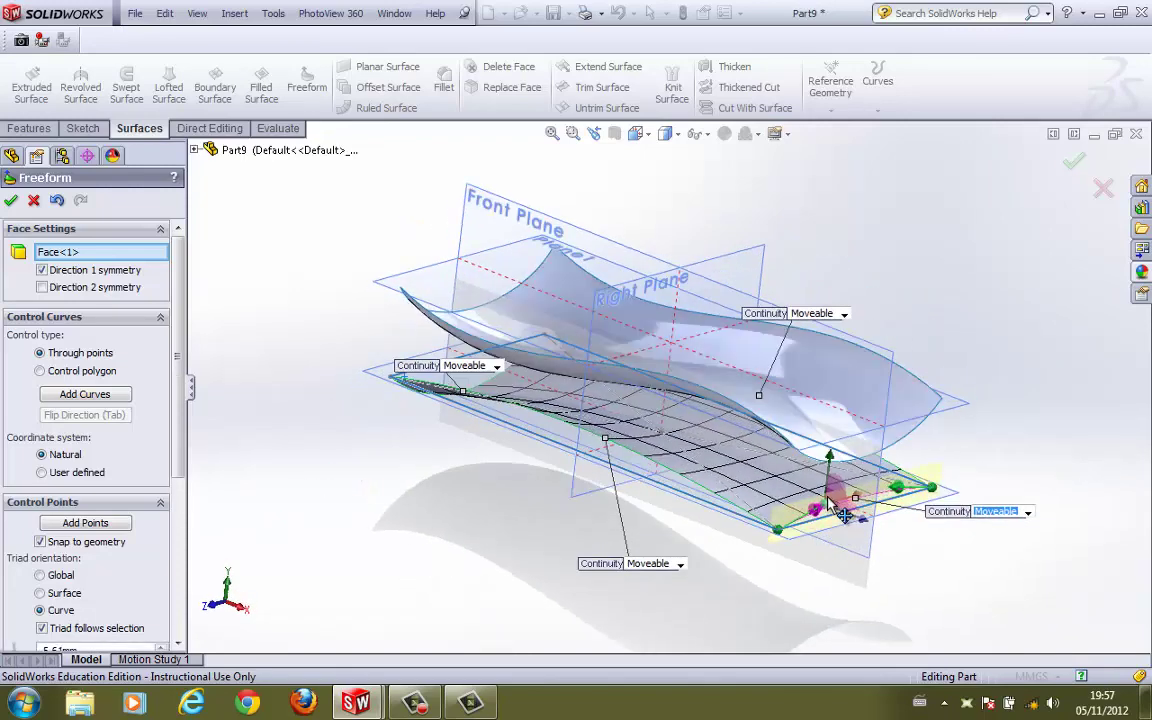
pyautogui.click(822, 512)
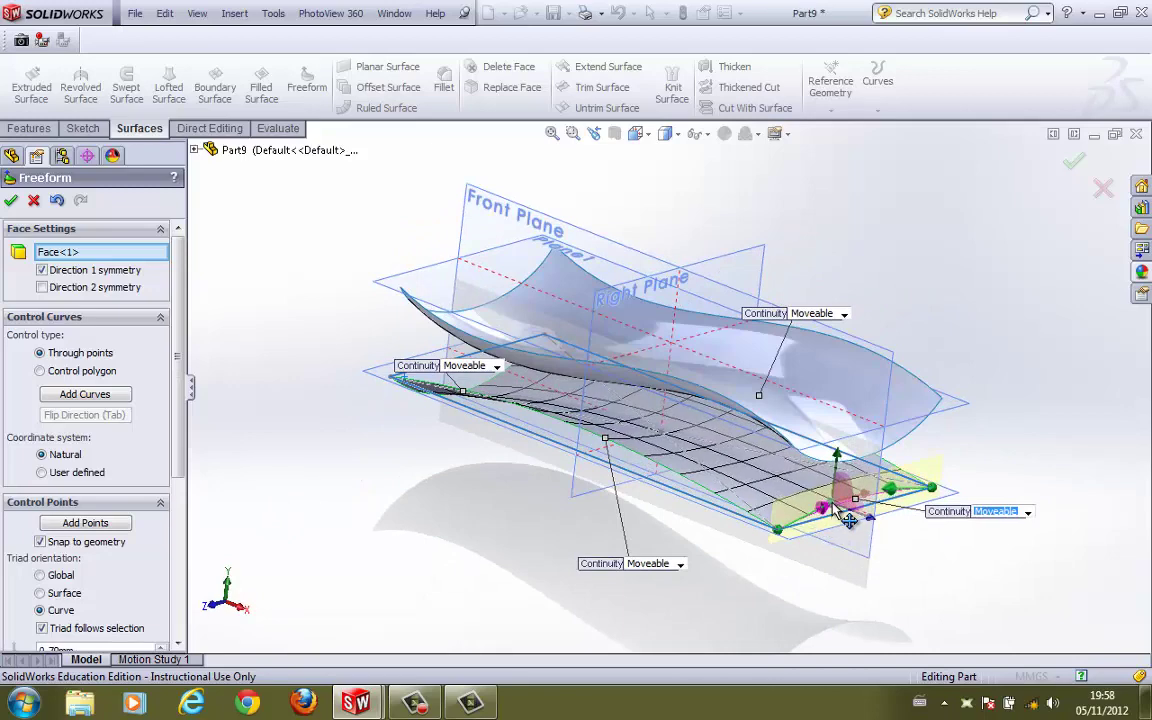
pyautogui.click(355, 467)
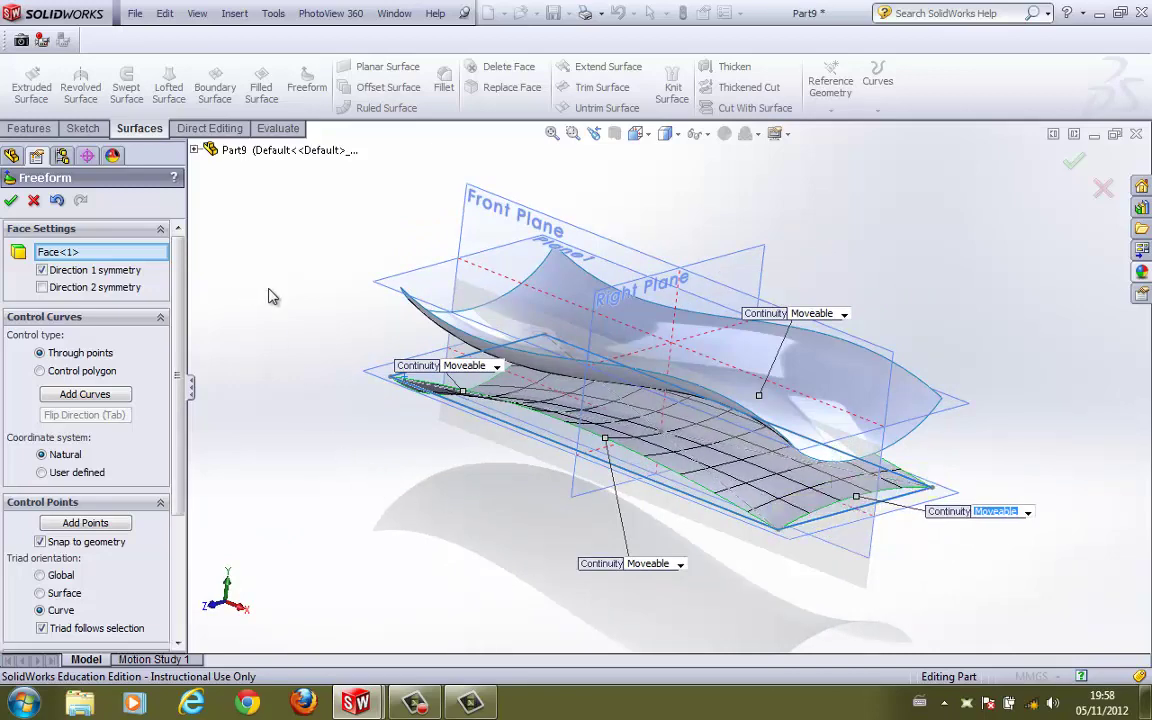
pyautogui.moveTo(268, 296); pyautogui.dragTo(191, 214, button='middle')
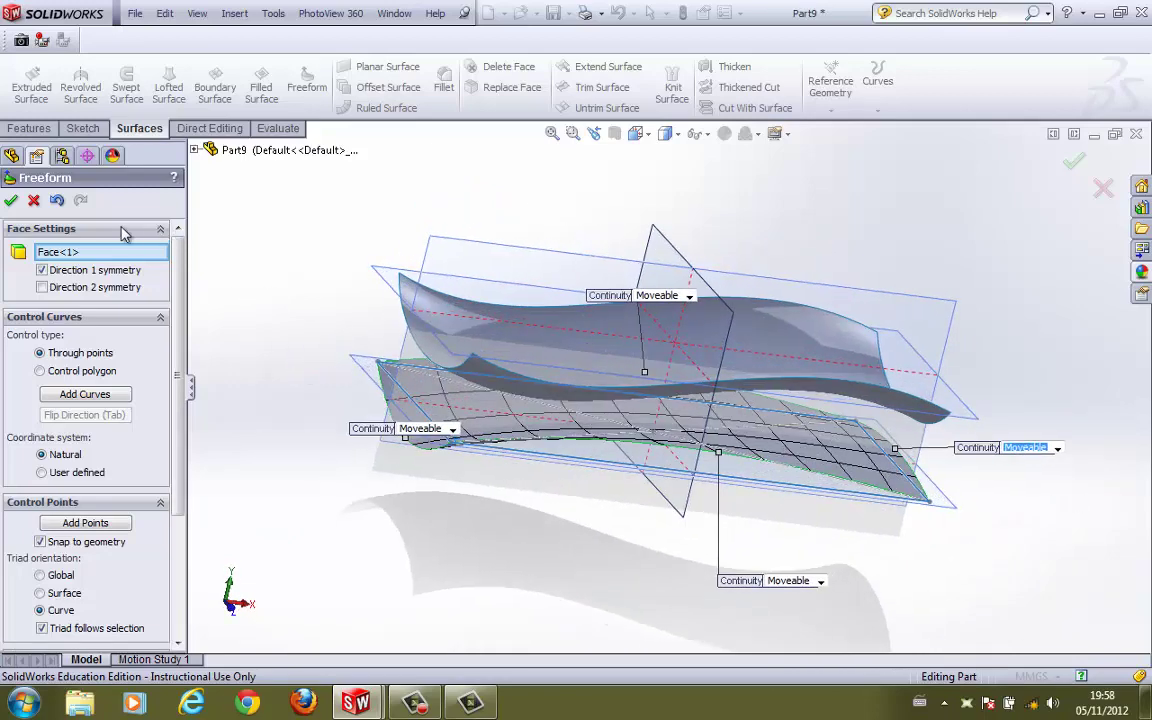
pyautogui.click(11, 200)
pyautogui.moveTo(367, 324); pyautogui.dragTo(512, 458, button='middle')
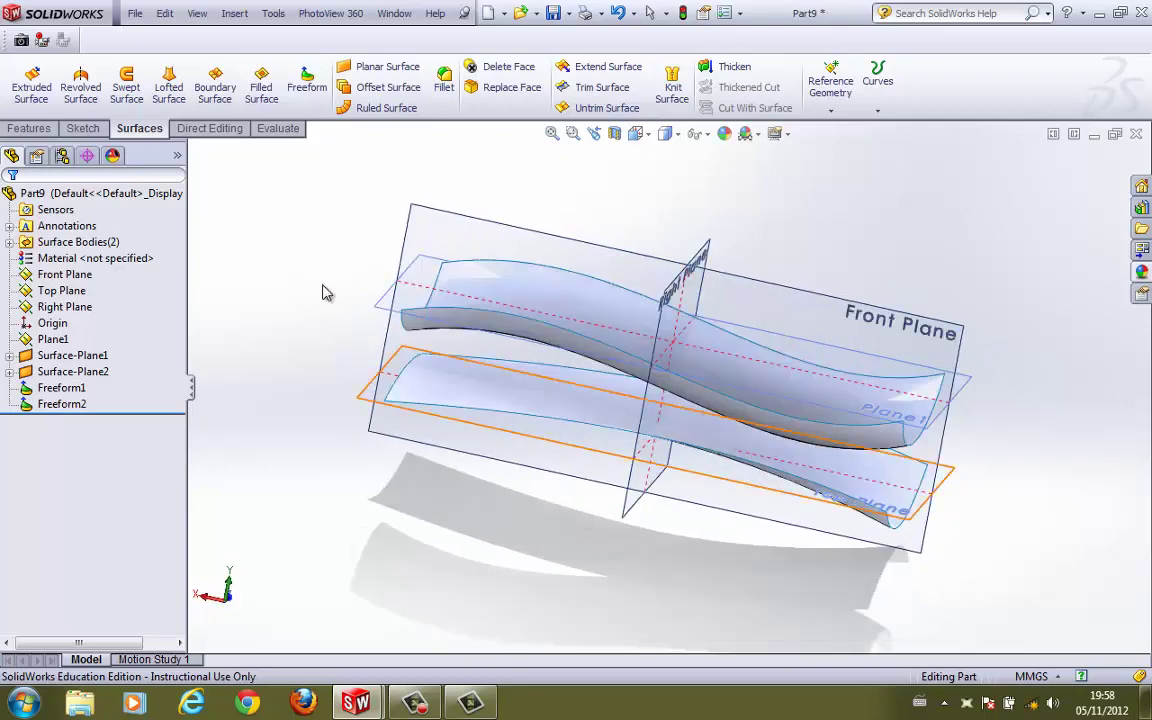
# Step: Drag the Top Plane downward to create Plane2 about 40 mm below it
pyautogui.click(362, 398)
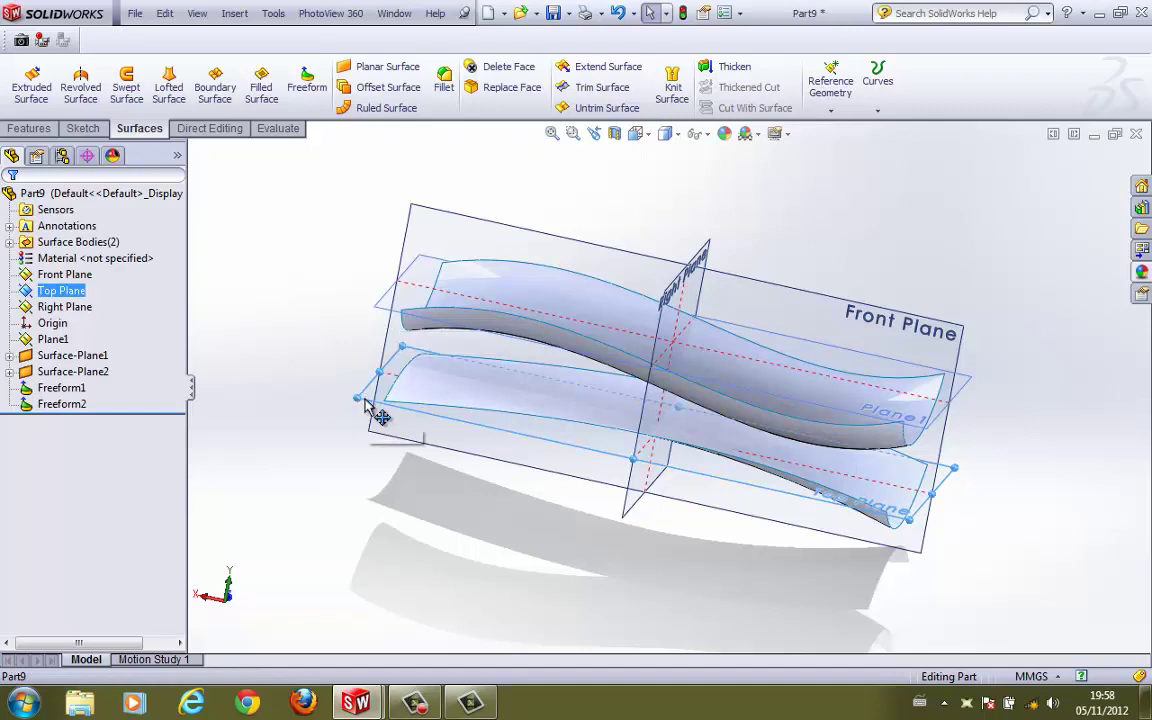
pyautogui.keyDown('ctrl'); pyautogui.moveTo(360, 398); pyautogui.dragTo(364, 475); pyautogui.keyUp('ctrl')
pyautogui.click(12, 204)
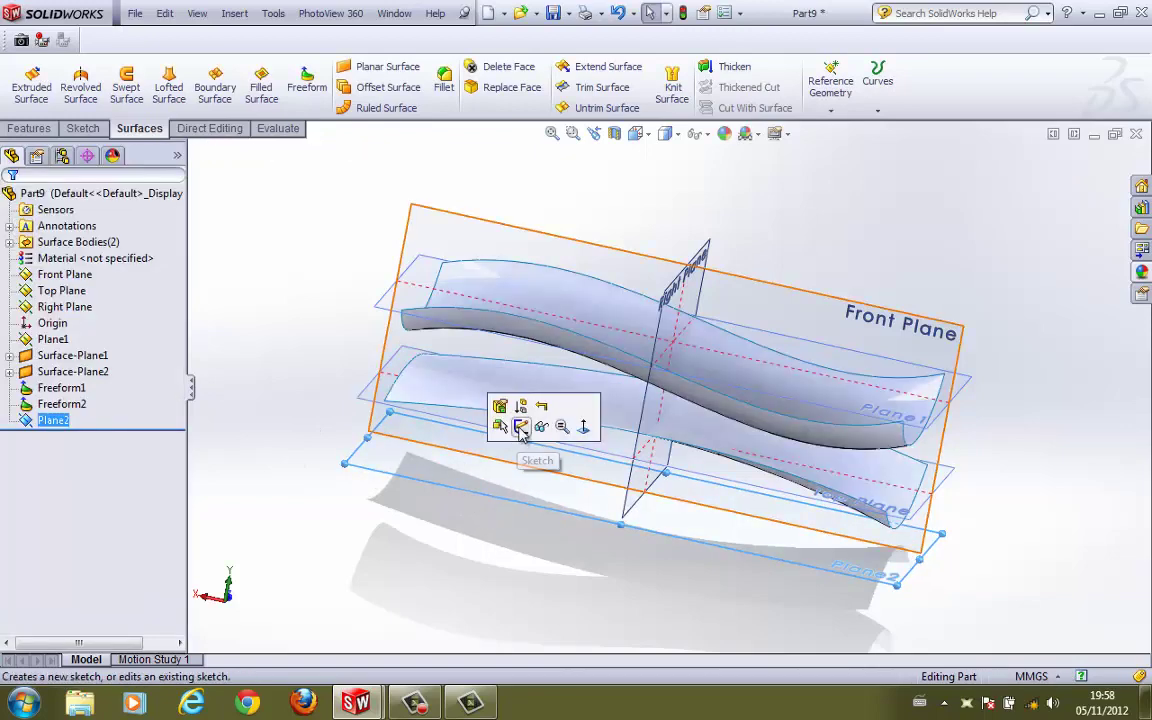
# Step: Start a sketch on Plane2 and turn the view normal to it
pyautogui.click(520, 426)
pyautogui.rightClick(95, 436)
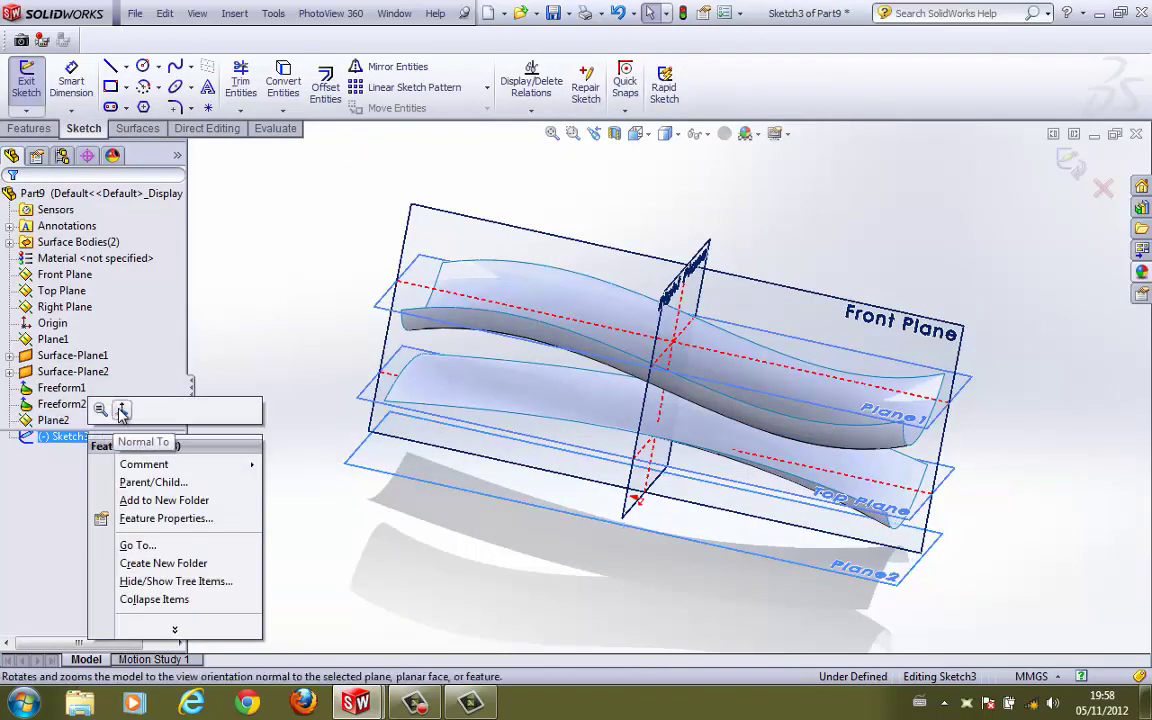
pyautogui.click(121, 409)
# Step: Draw a centrepoint straight slot from the origin, then exit Sketch3
pyautogui.click(111, 107)
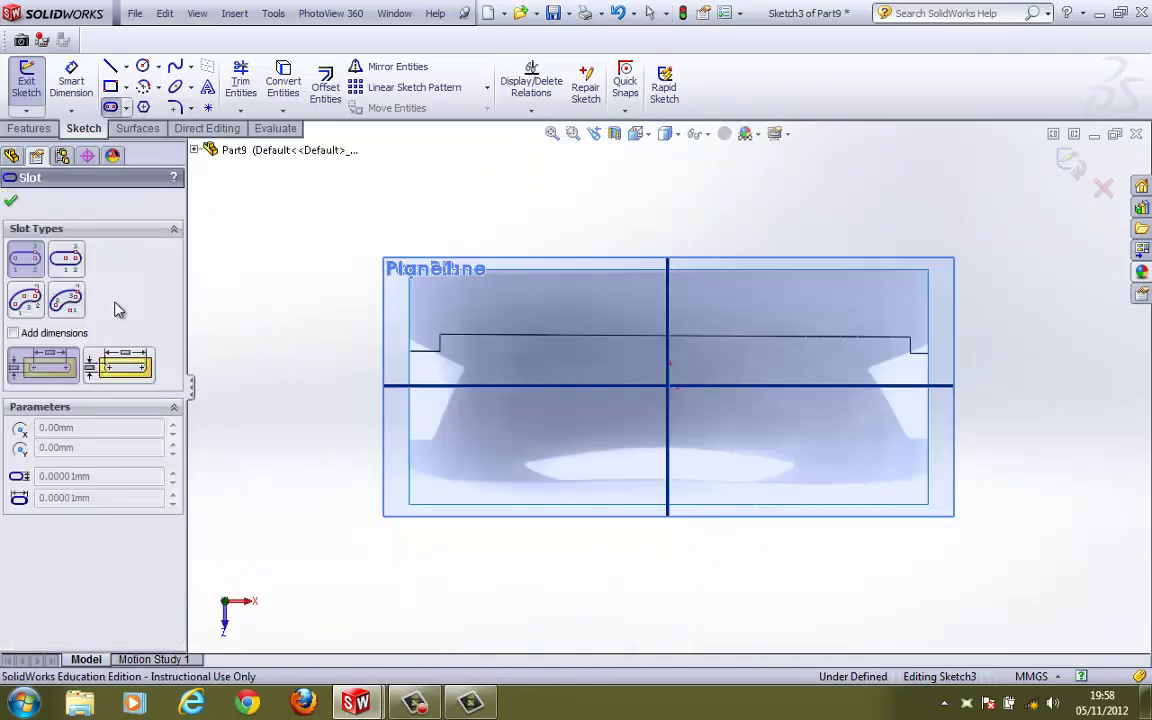
pyautogui.click(66, 261)
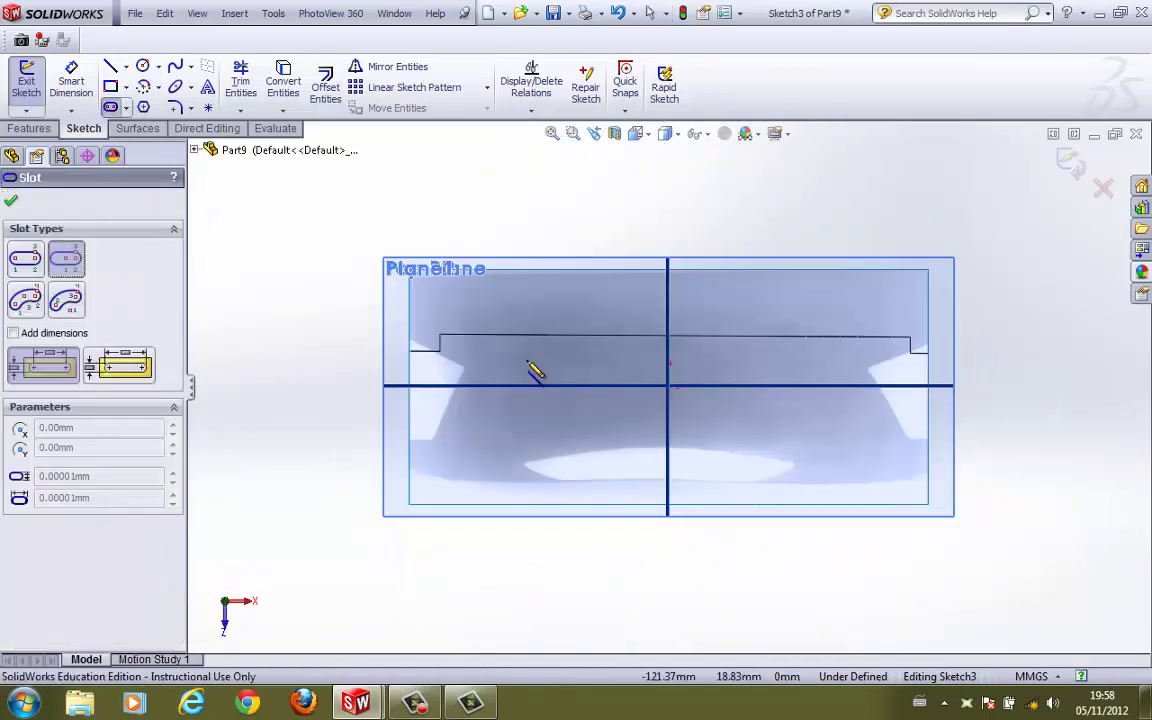
pyautogui.click(668, 389)
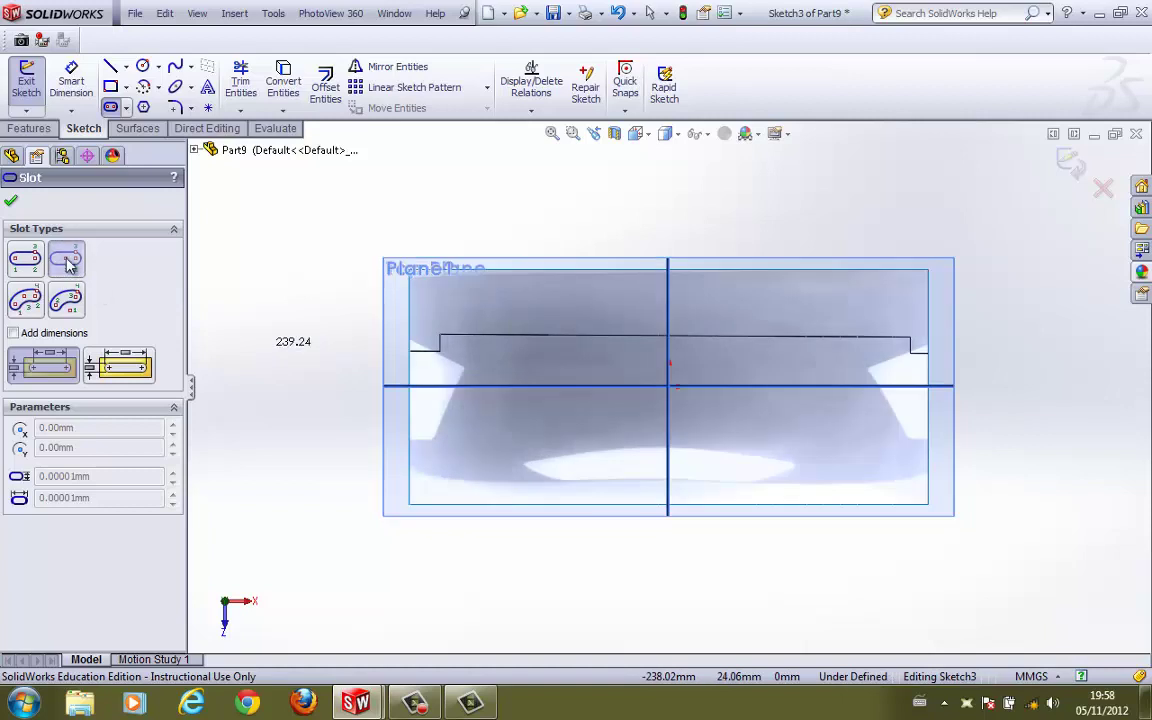
pyautogui.click(826, 388)
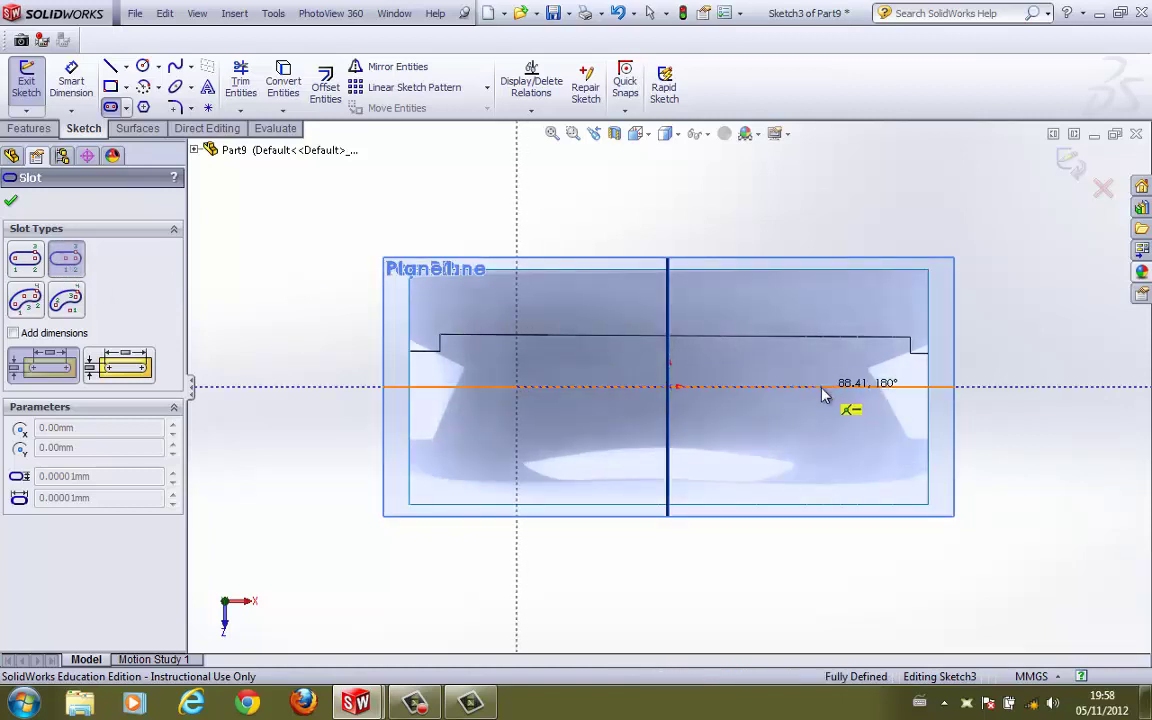
pyautogui.click(818, 460)
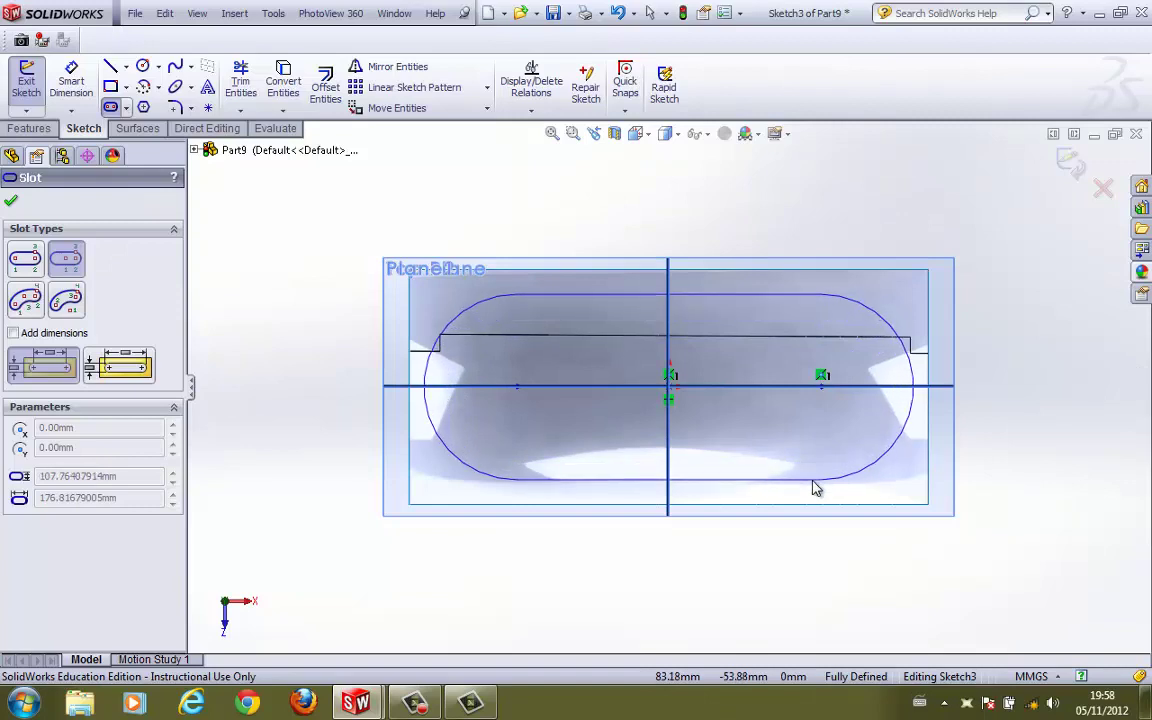
pyautogui.click(816, 488)
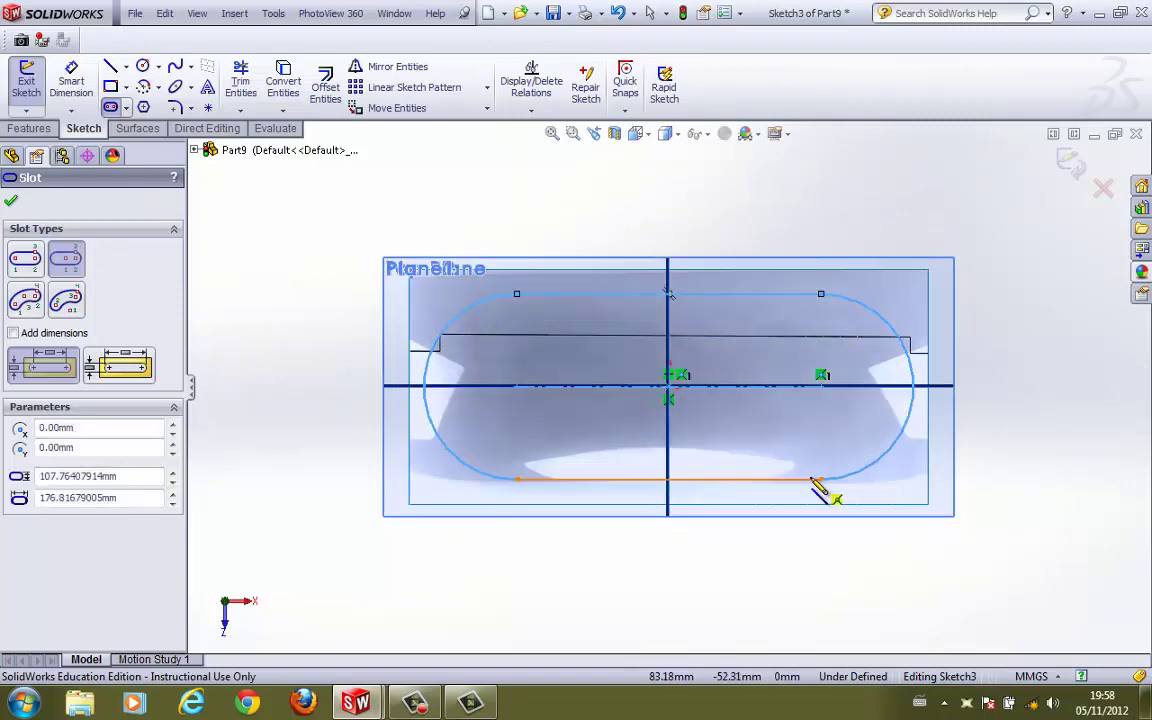
pyautogui.click(12, 203)
pyautogui.click(26, 80)
pyautogui.moveTo(298, 424)
pyautogui.mouseDown(button='middle')
pyautogui.moveTo(338, 372)
pyautogui.moveTo(324, 216)
pyautogui.moveTo(445, 231)
pyautogui.moveTo(337, 267)
pyautogui.moveTo(412, 237)
pyautogui.moveTo(576, 296)
pyautogui.moveTo(581, 244)
pyautogui.moveTo(537, 257)
pyautogui.mouseUp(button='middle')
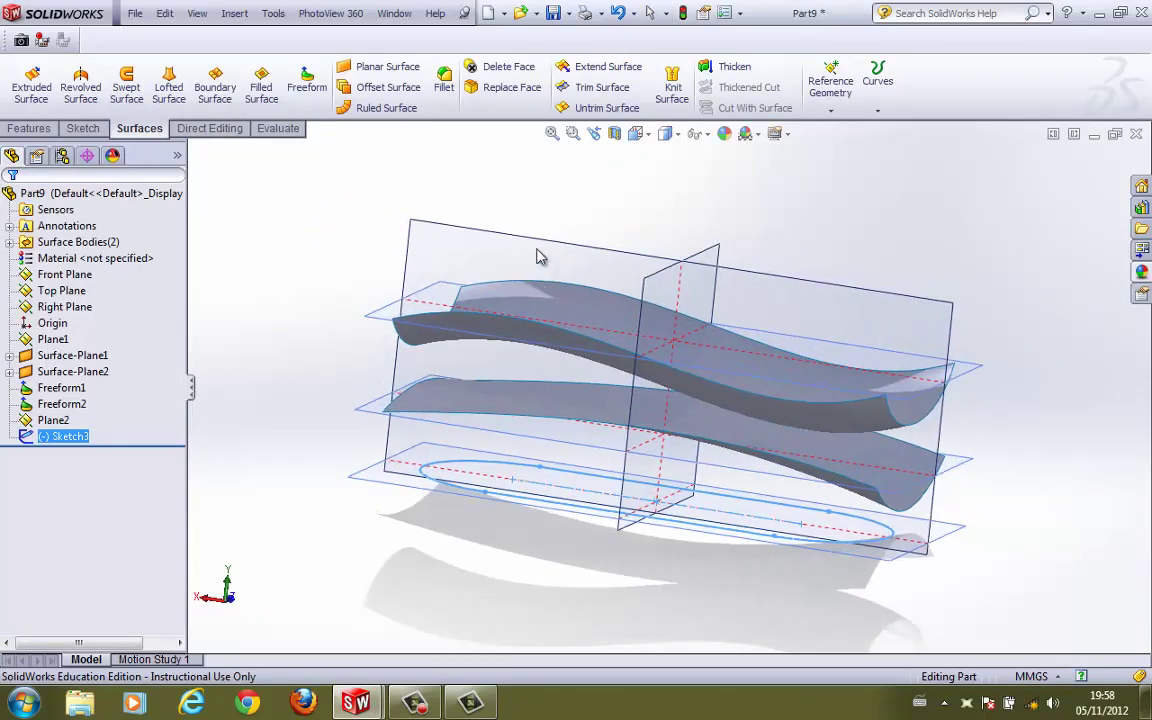
# Step: Start an extruded surface from the slot sketch, beginning at the lower freeform surface Freeform2
pyautogui.click(33, 88)
pyautogui.click(83, 252)
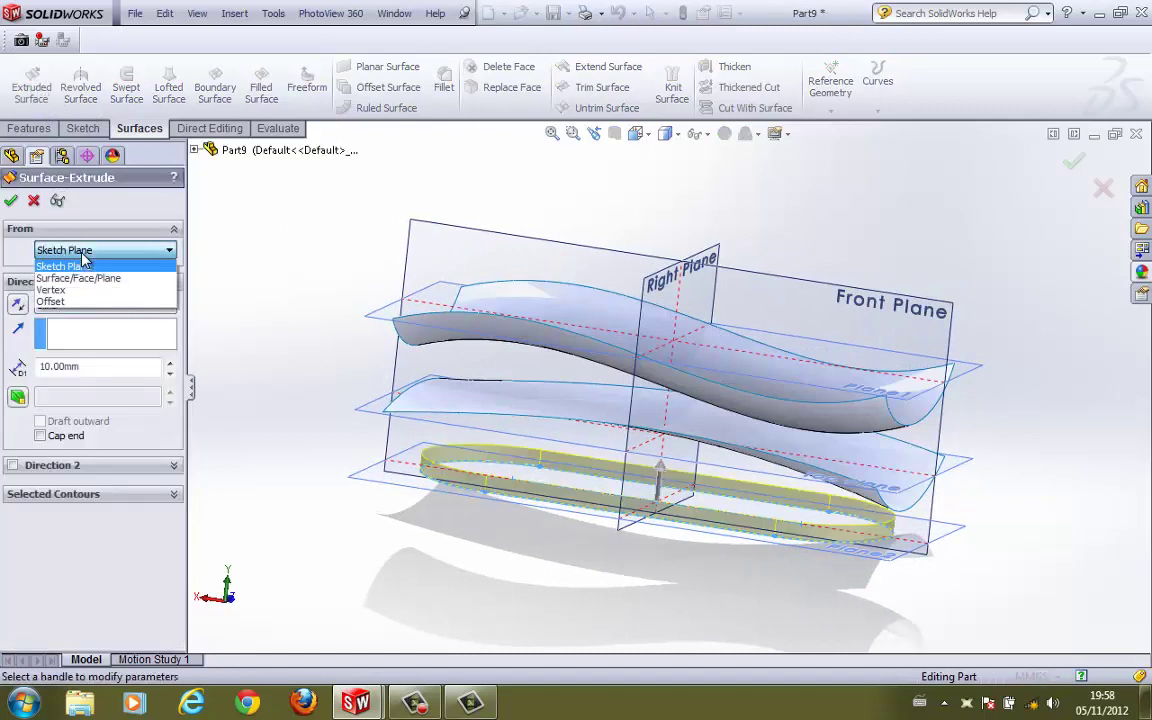
pyautogui.click(82, 278)
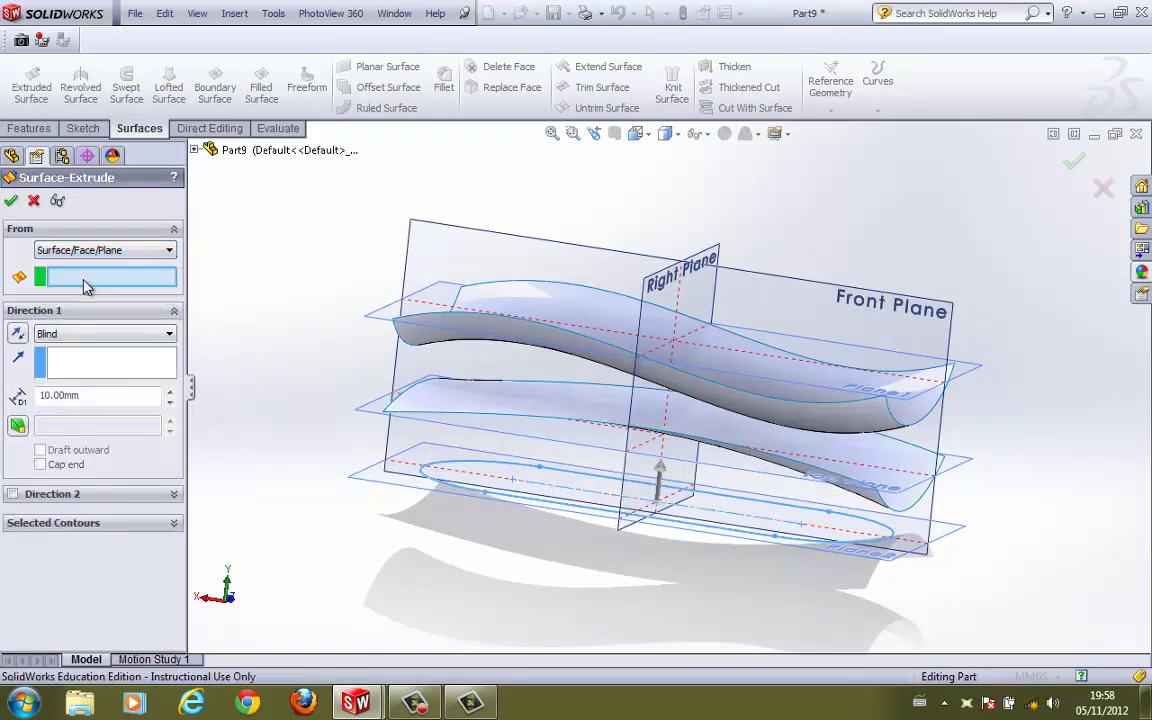
pyautogui.click(418, 410)
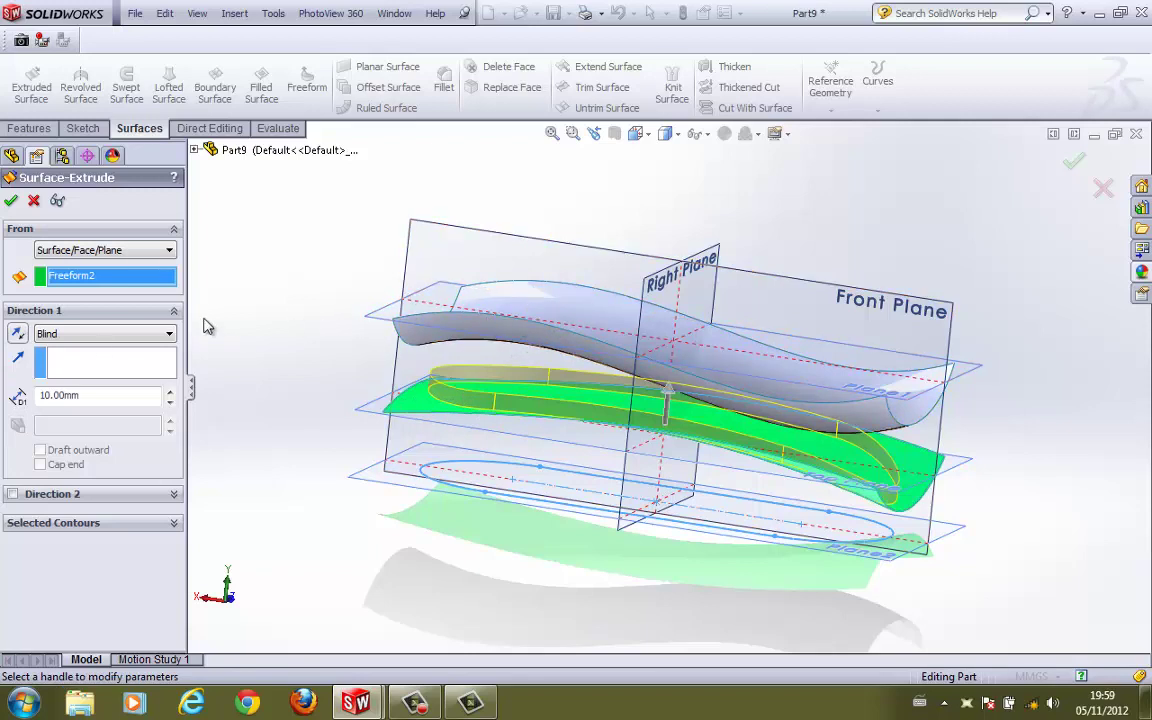
# Step: End the extrusion Up To Surface at the upper freeform surface Freeform1 and accept Surface-Extrude1
pyautogui.click(98, 343)
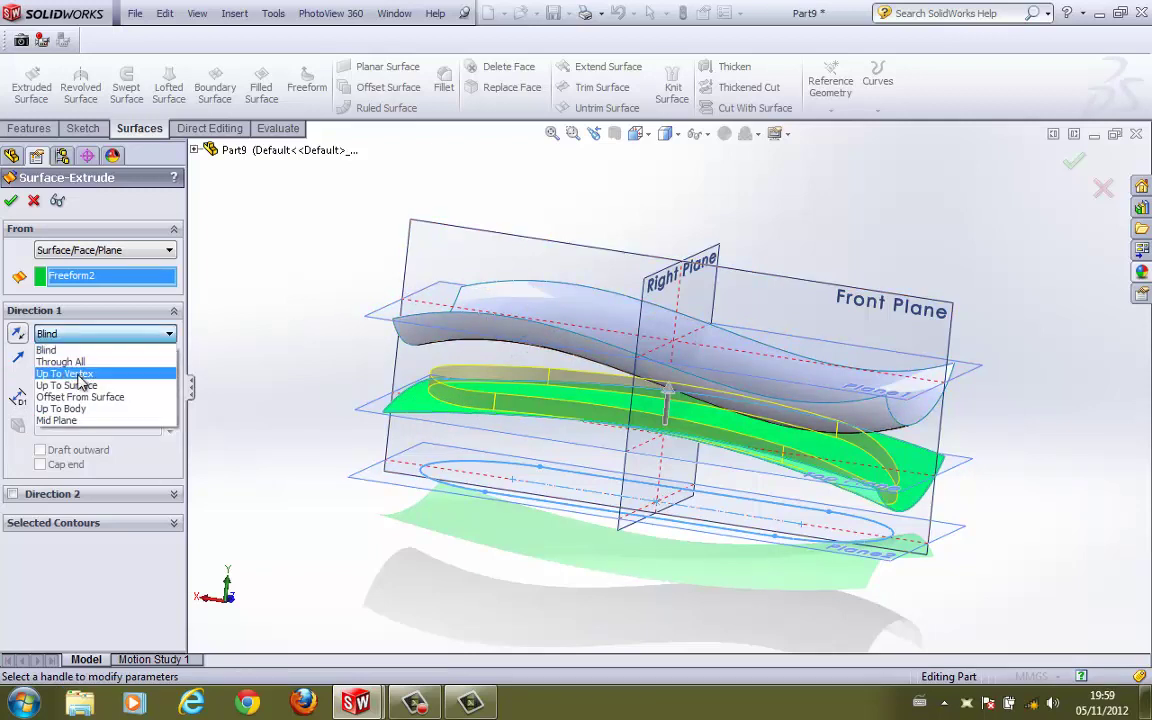
pyautogui.click(81, 380)
pyautogui.click(80, 334)
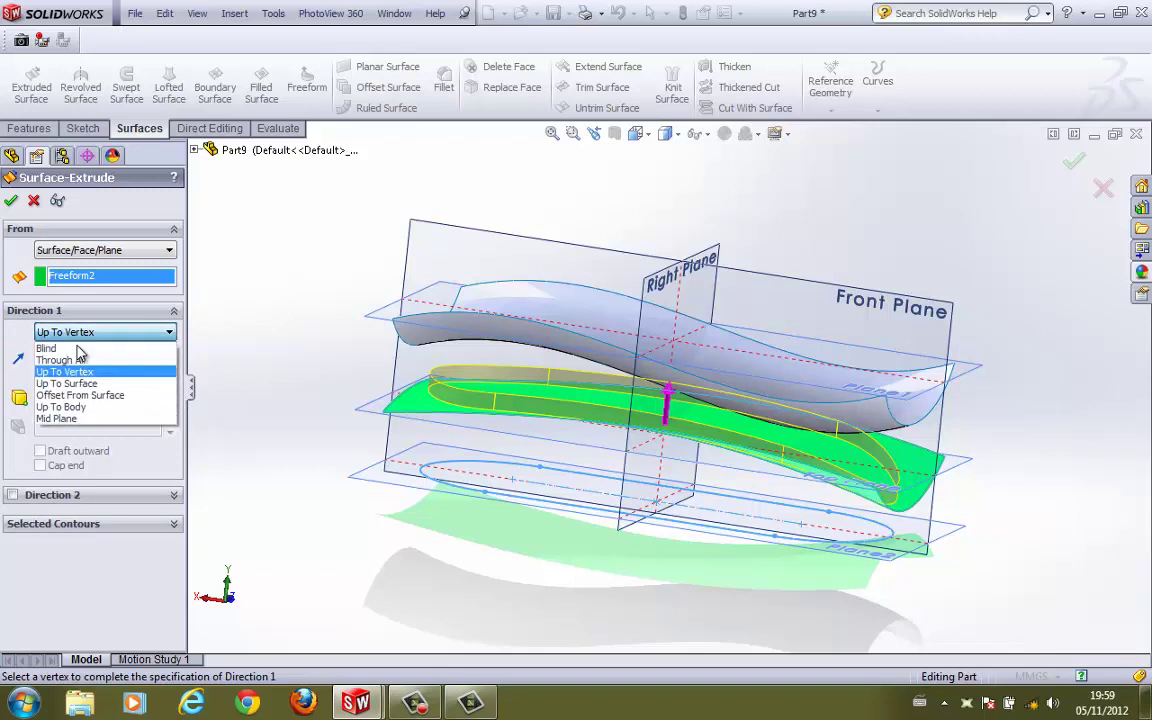
pyautogui.click(78, 396)
pyautogui.click(98, 334)
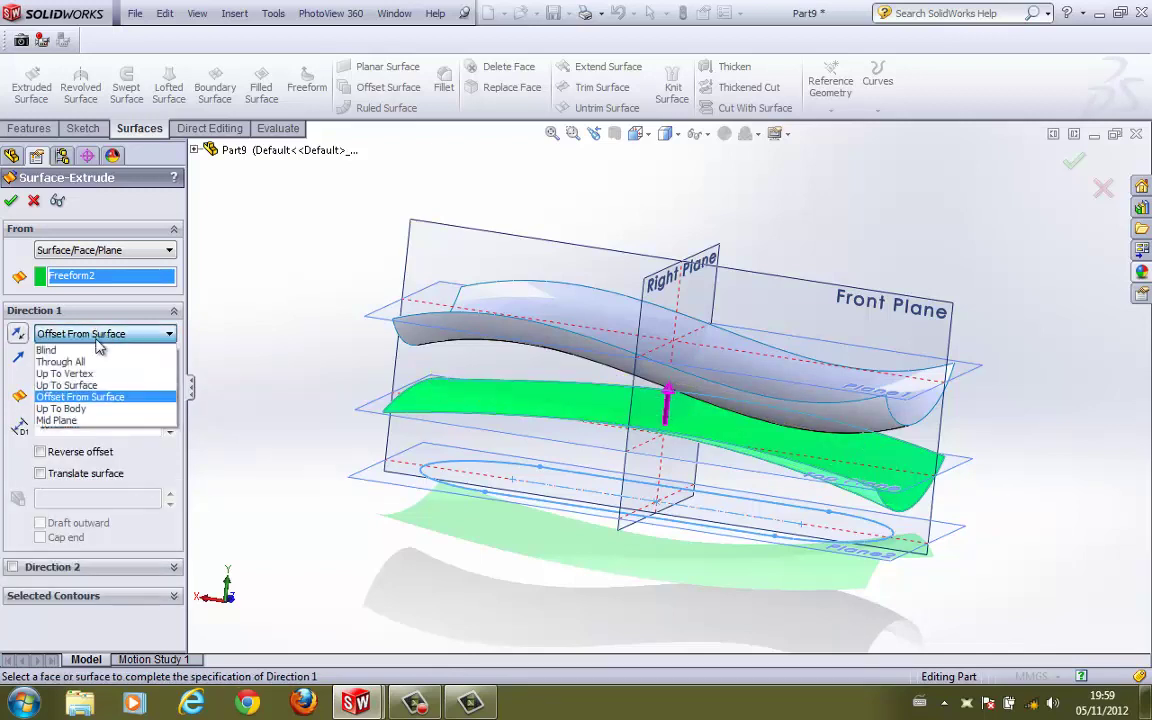
pyautogui.click(80, 388)
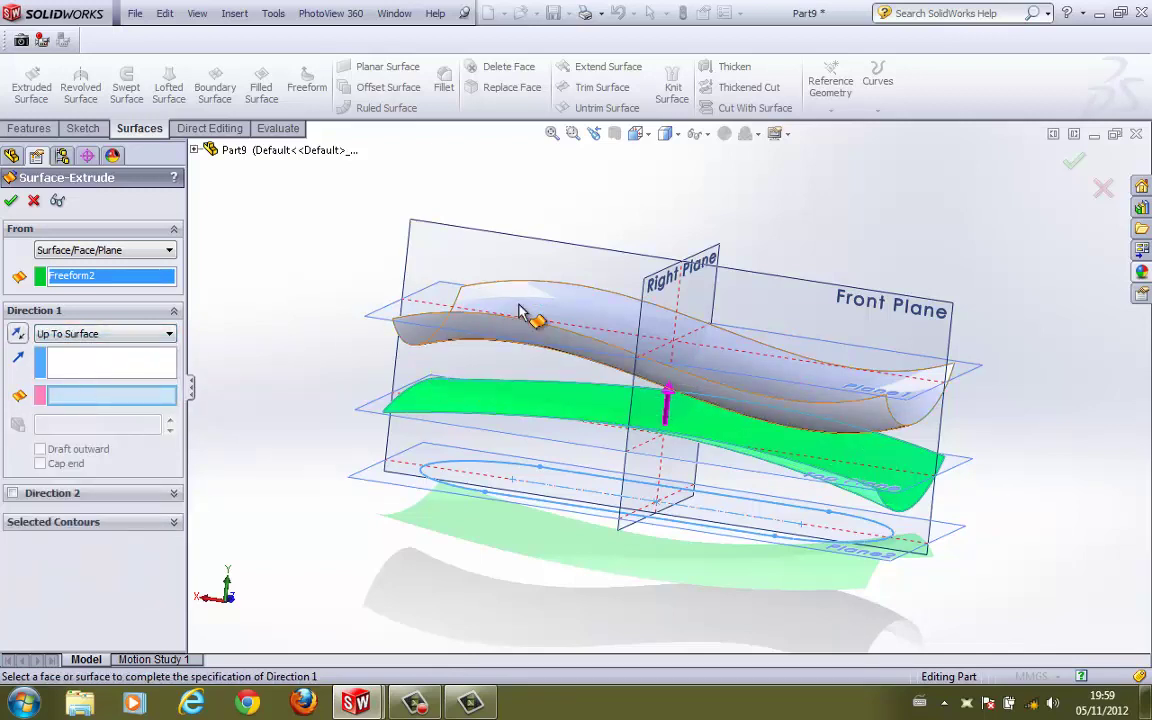
pyautogui.click(560, 295)
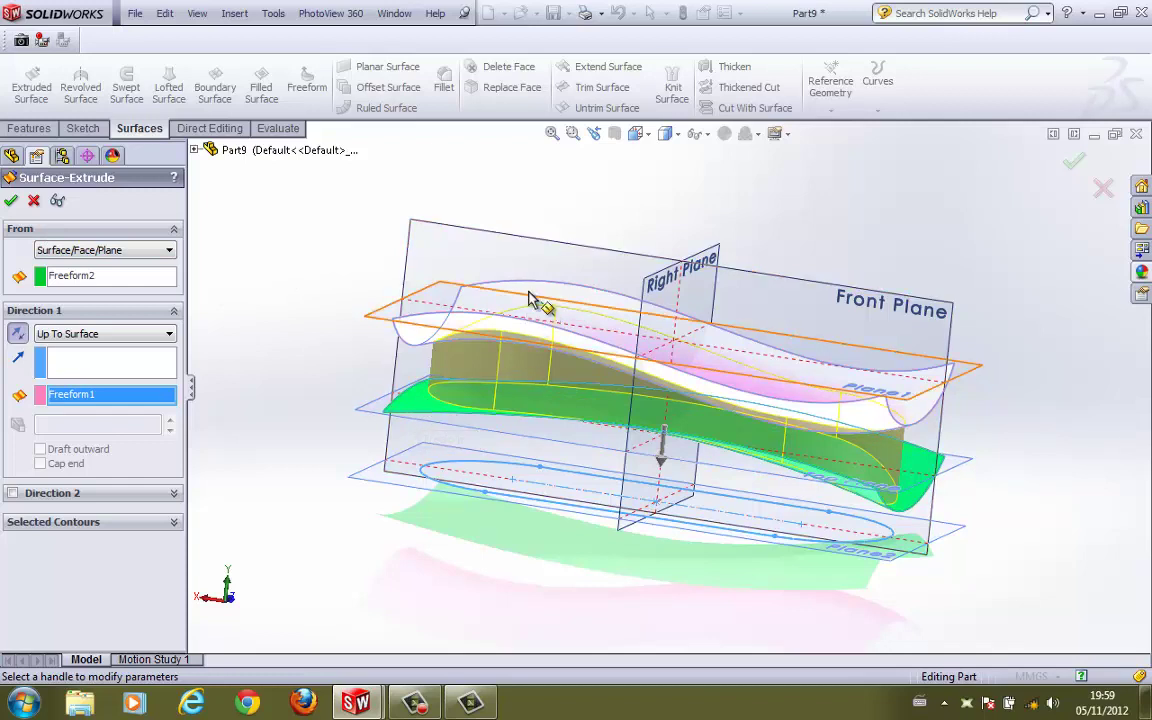
pyautogui.click(11, 202)
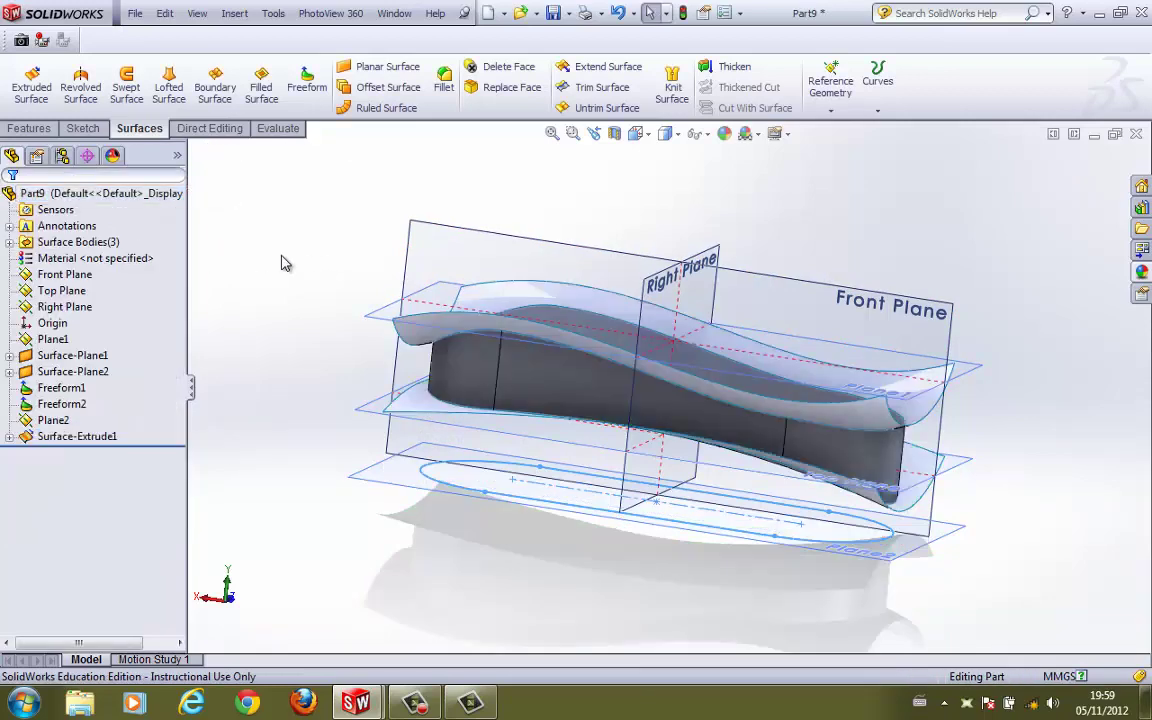
pyautogui.moveTo(283, 262); pyautogui.dragTo(330, 300, button='middle')
# Step: Mutually trim Freeform1, Surface-Extrude1 and Freeform2, removing the outer pieces of both freeform surfaces
pyautogui.click(602, 87)
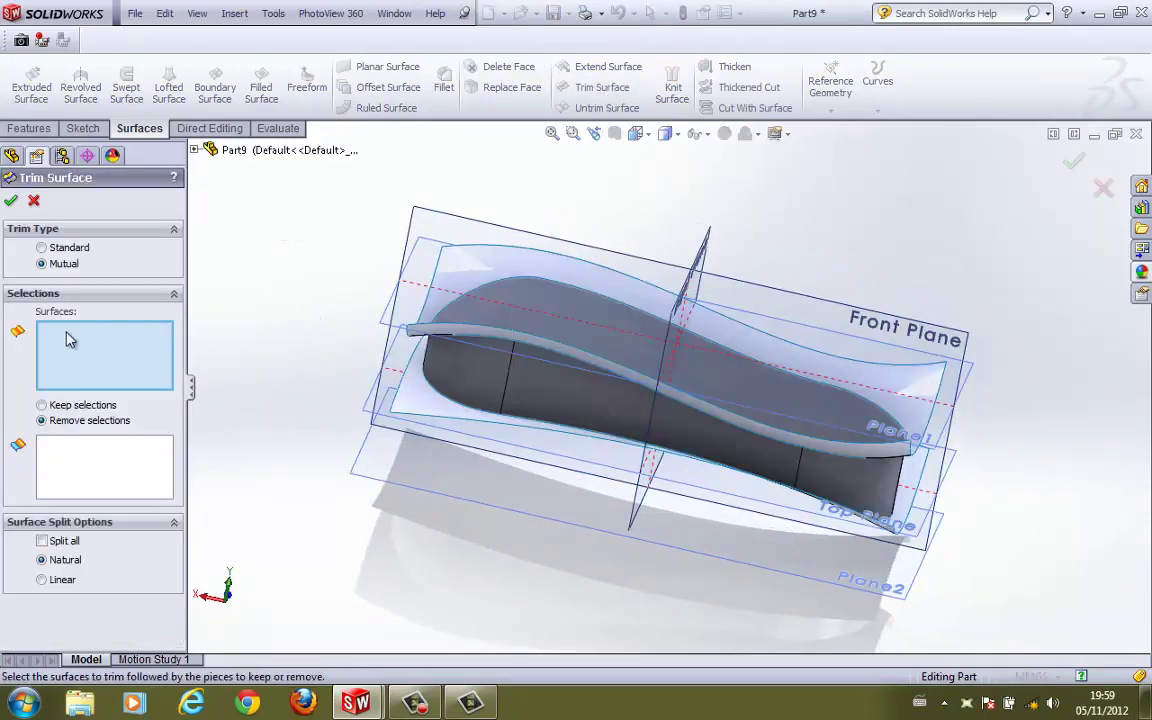
pyautogui.click(452, 330)
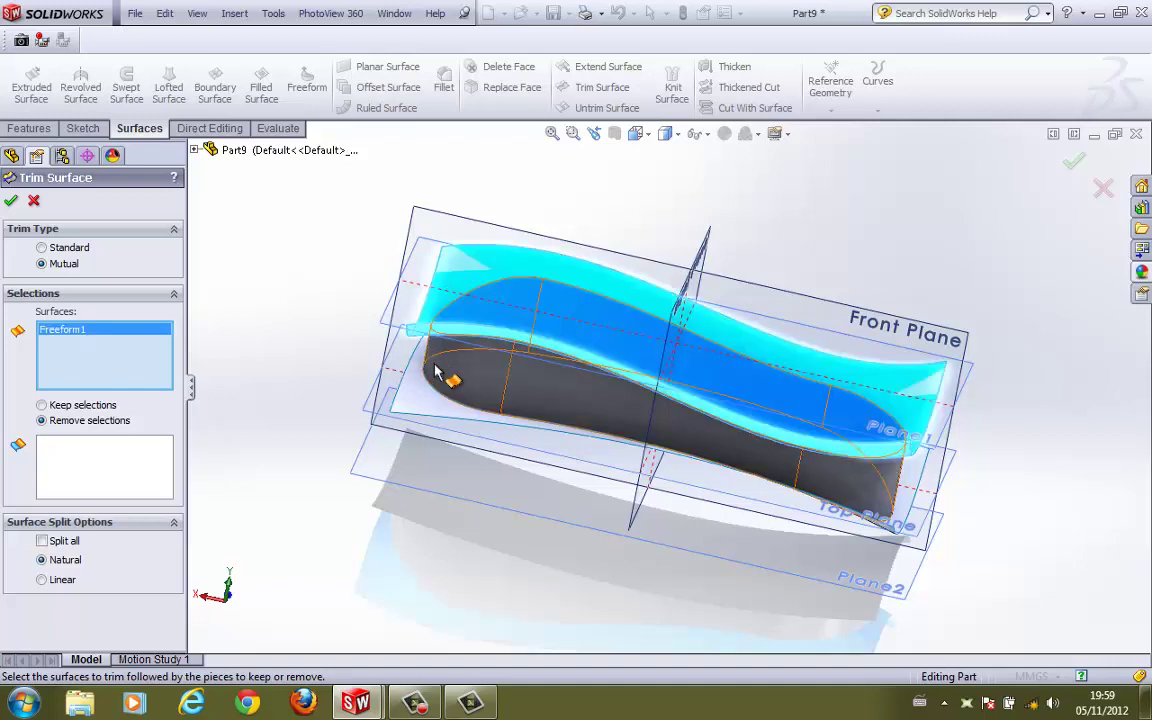
pyautogui.click(458, 378)
pyautogui.click(430, 419)
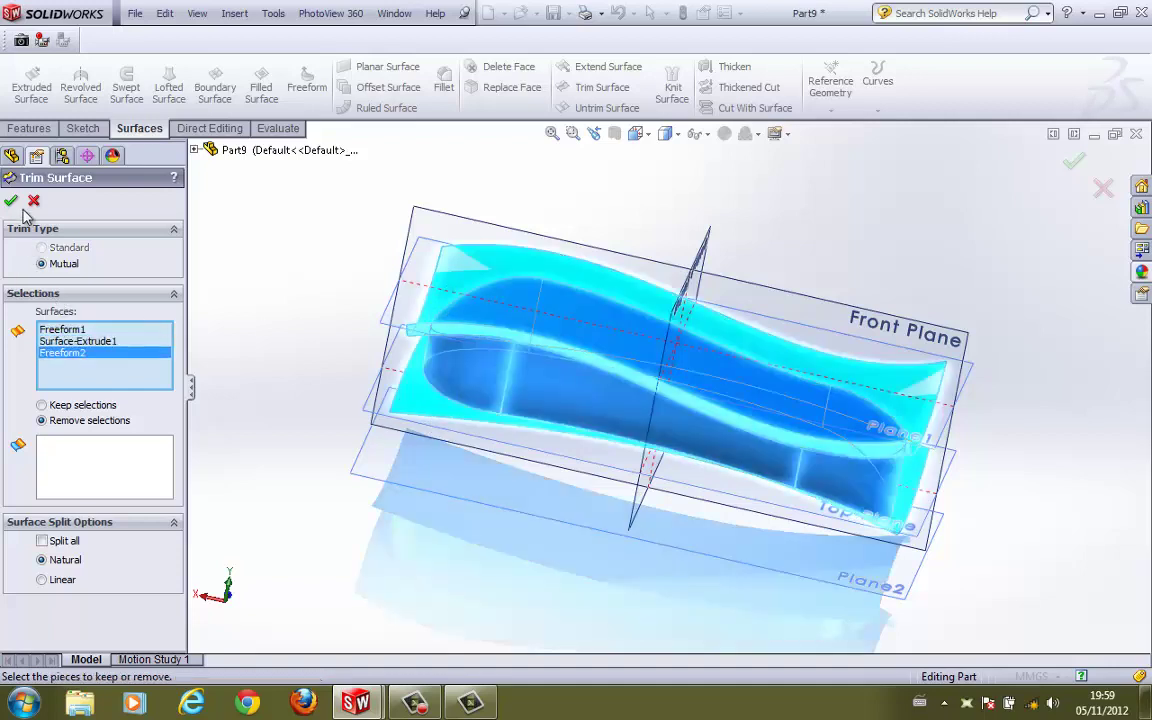
pyautogui.click(80, 465)
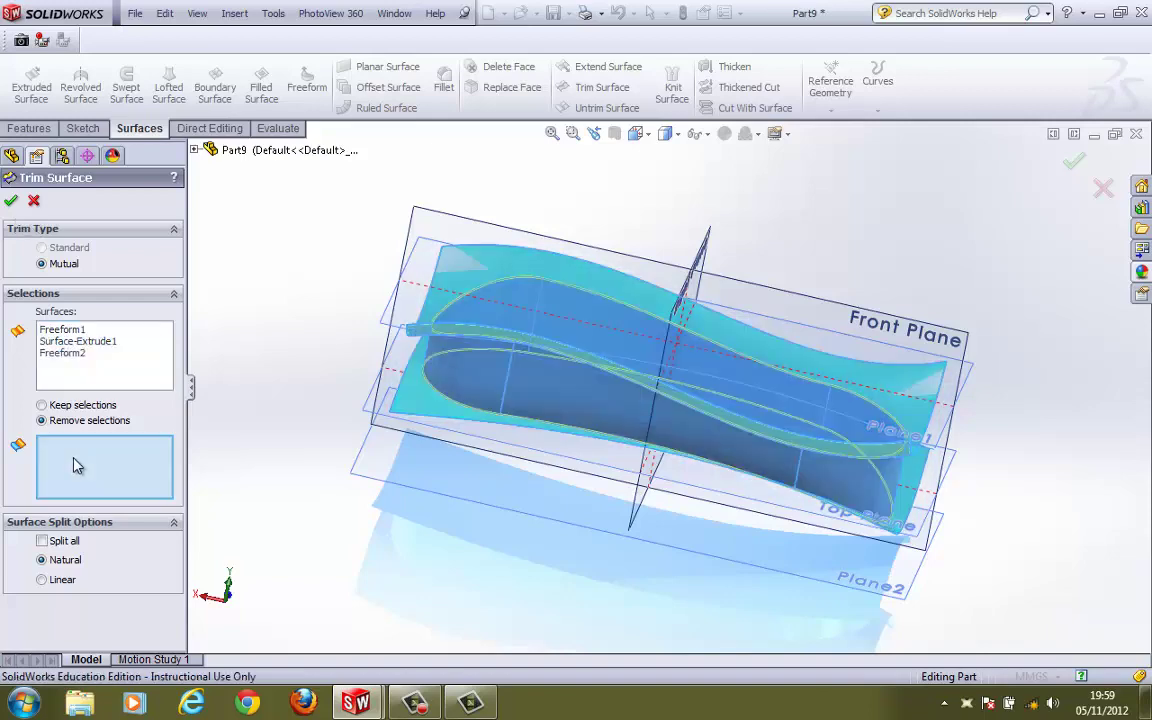
pyautogui.click(460, 273)
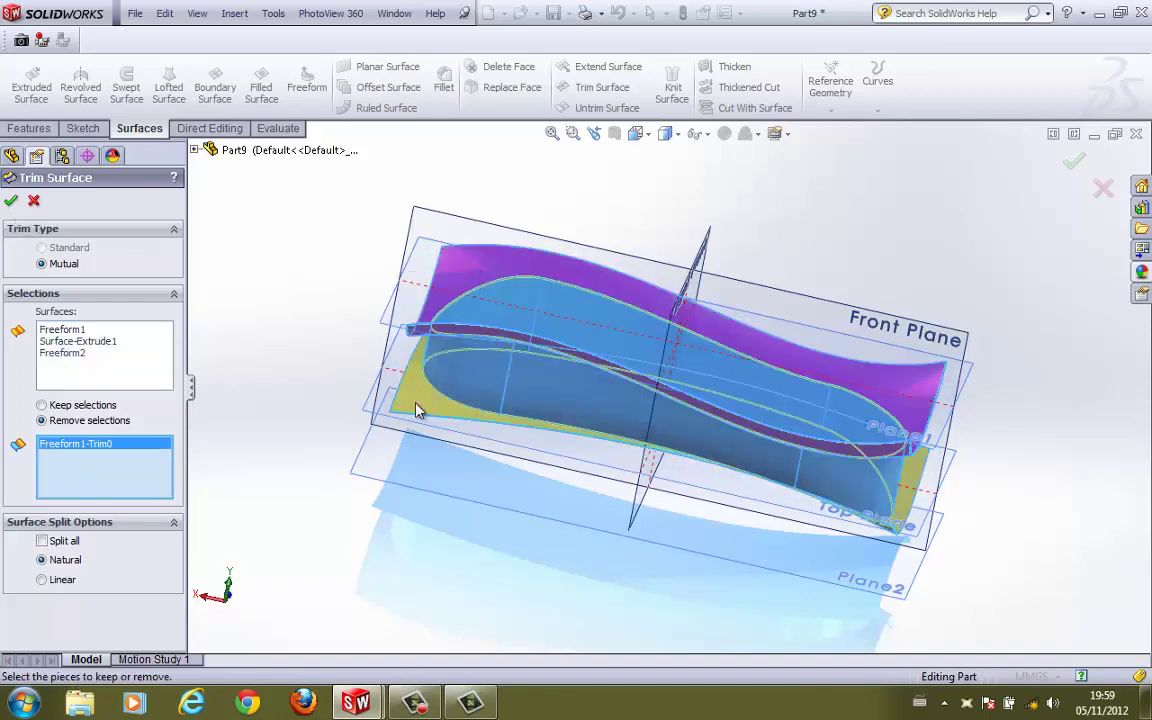
pyautogui.click(425, 368)
pyautogui.click(9, 200)
pyautogui.moveTo(250, 265); pyautogui.dragTo(618, 232, button='middle')
# Step: Add a 5 mm constant-width face fillet between the slab's side face and top face
pyautogui.click(444, 80)
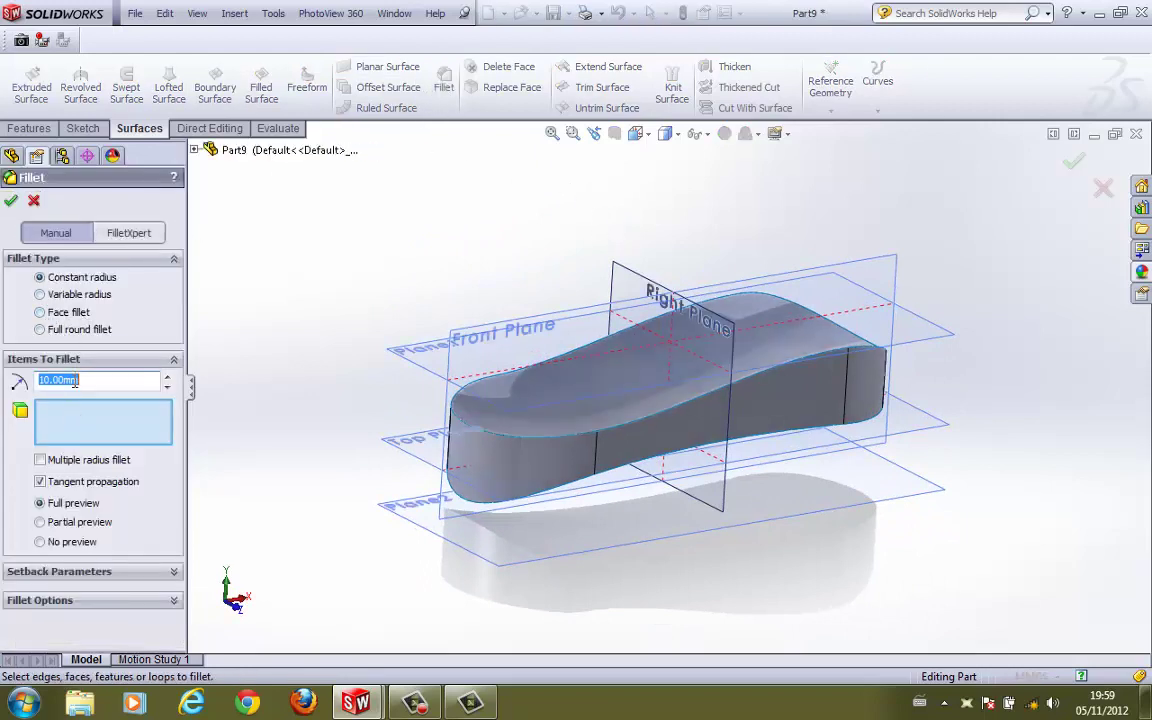
pyautogui.click(40, 312)
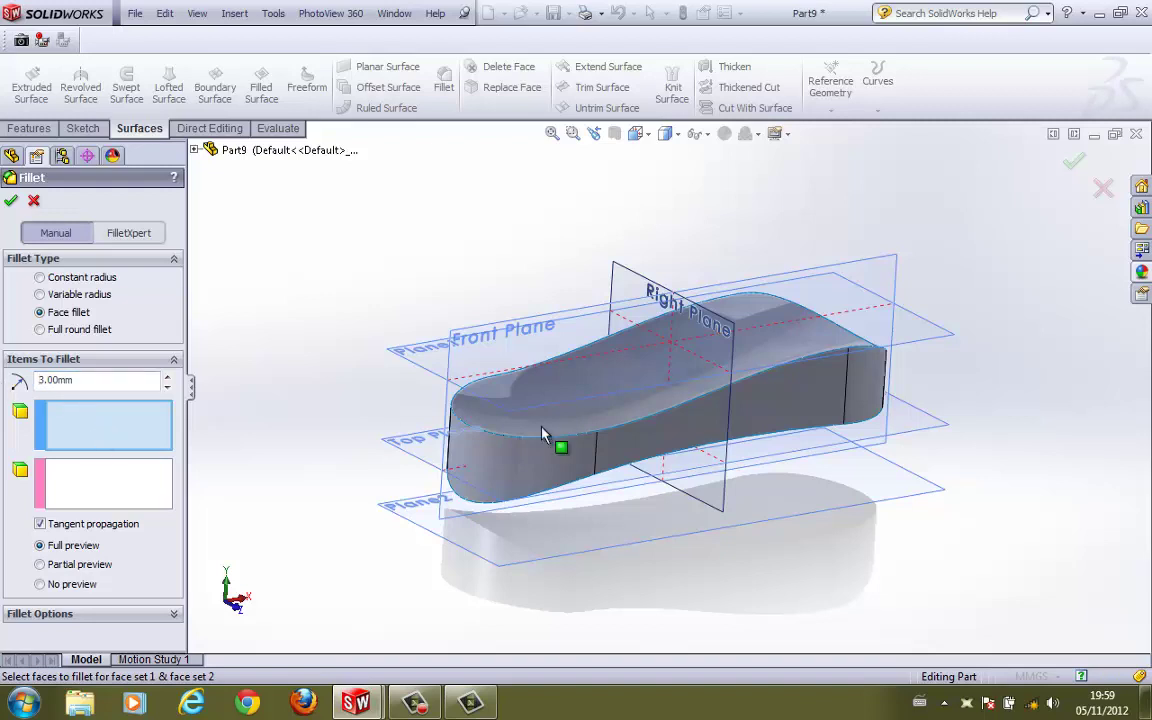
pyautogui.click(705, 412)
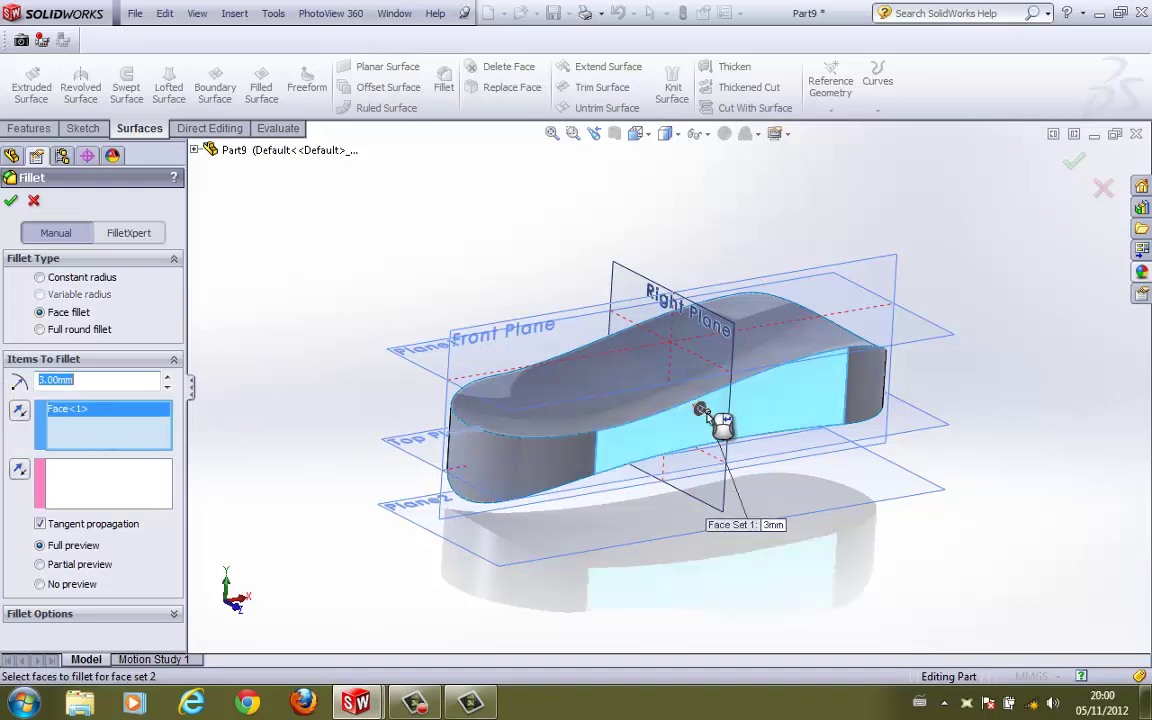
pyautogui.click(160, 486)
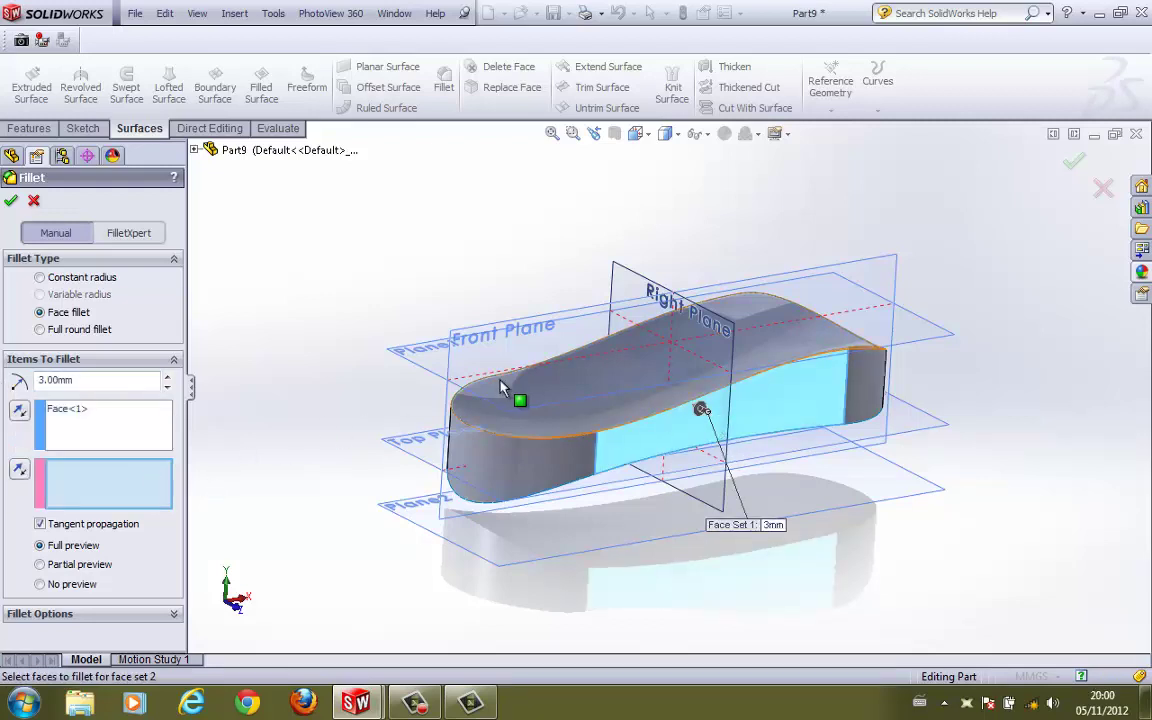
pyautogui.click(590, 427)
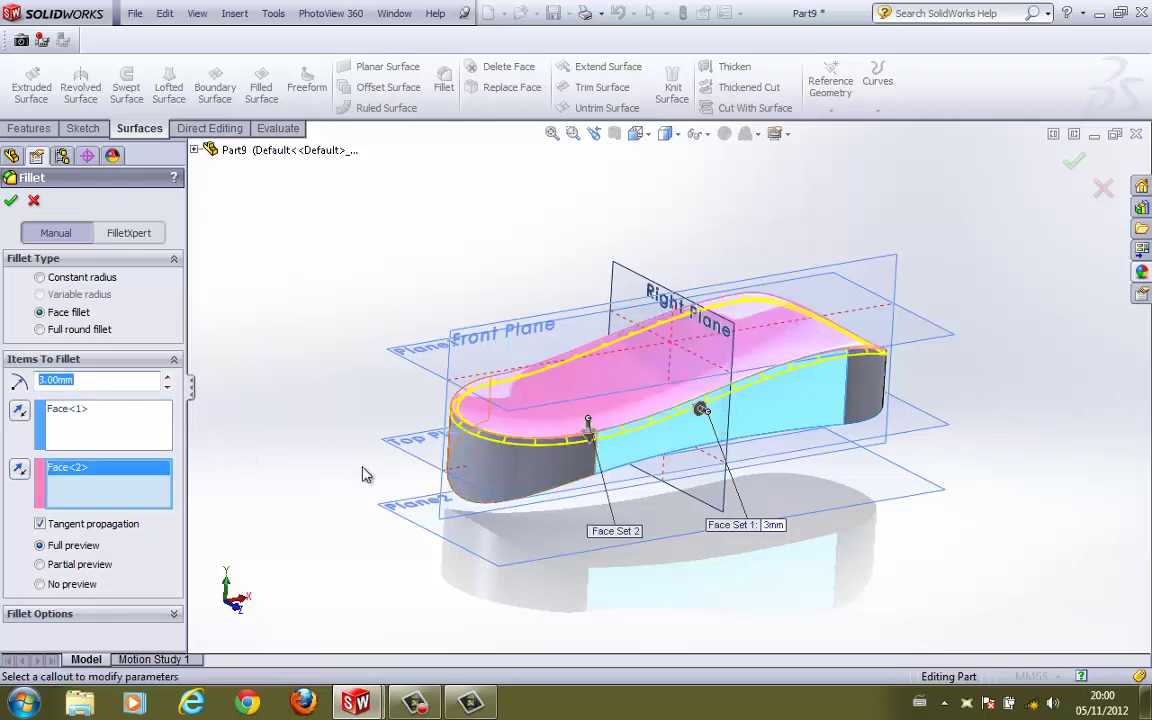
pyautogui.click(112, 622)
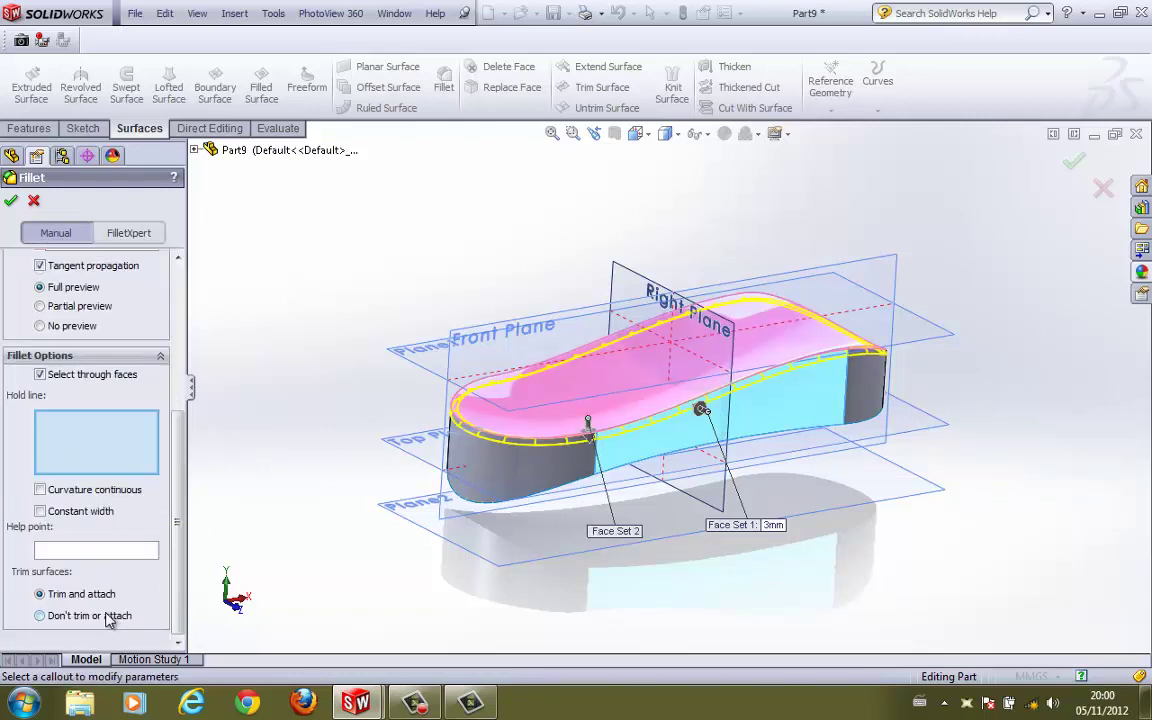
pyautogui.click(40, 511)
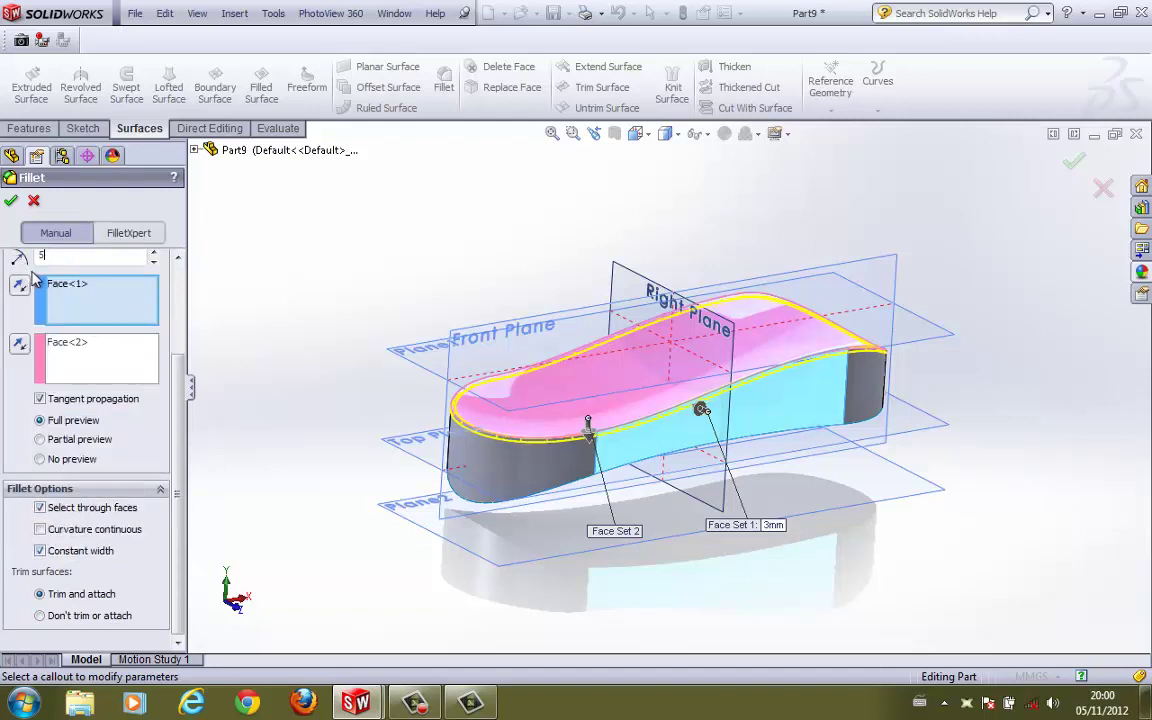
pyautogui.press('Return')
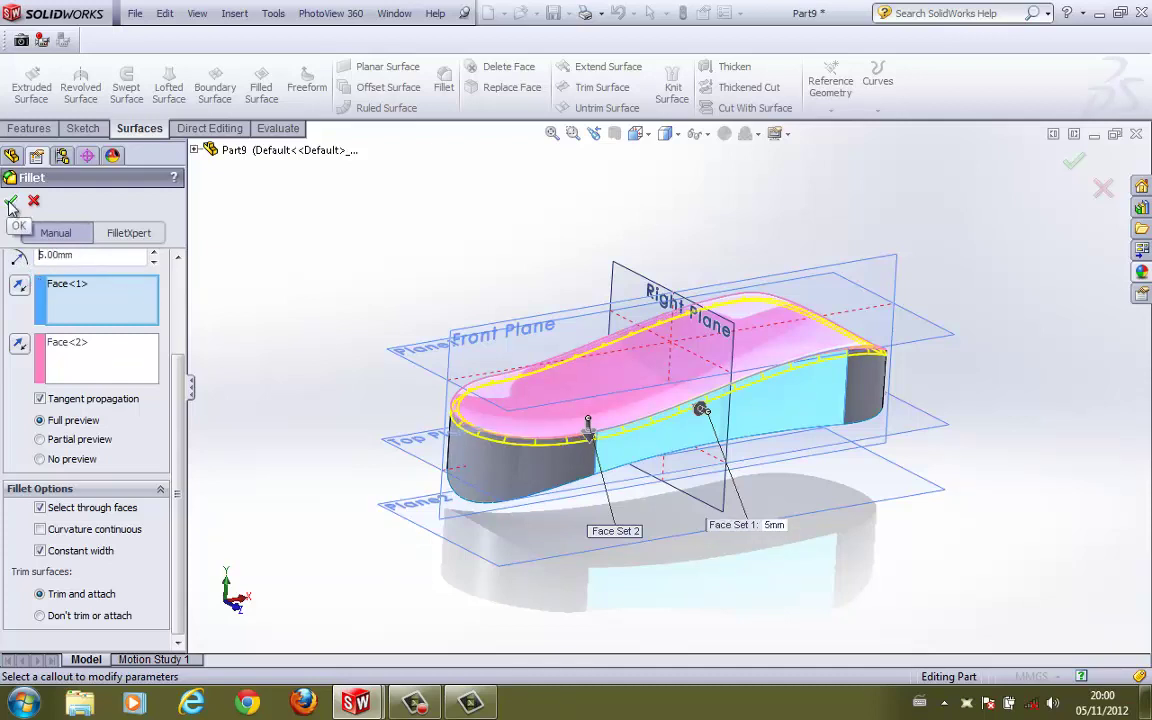
pyautogui.click(11, 204)
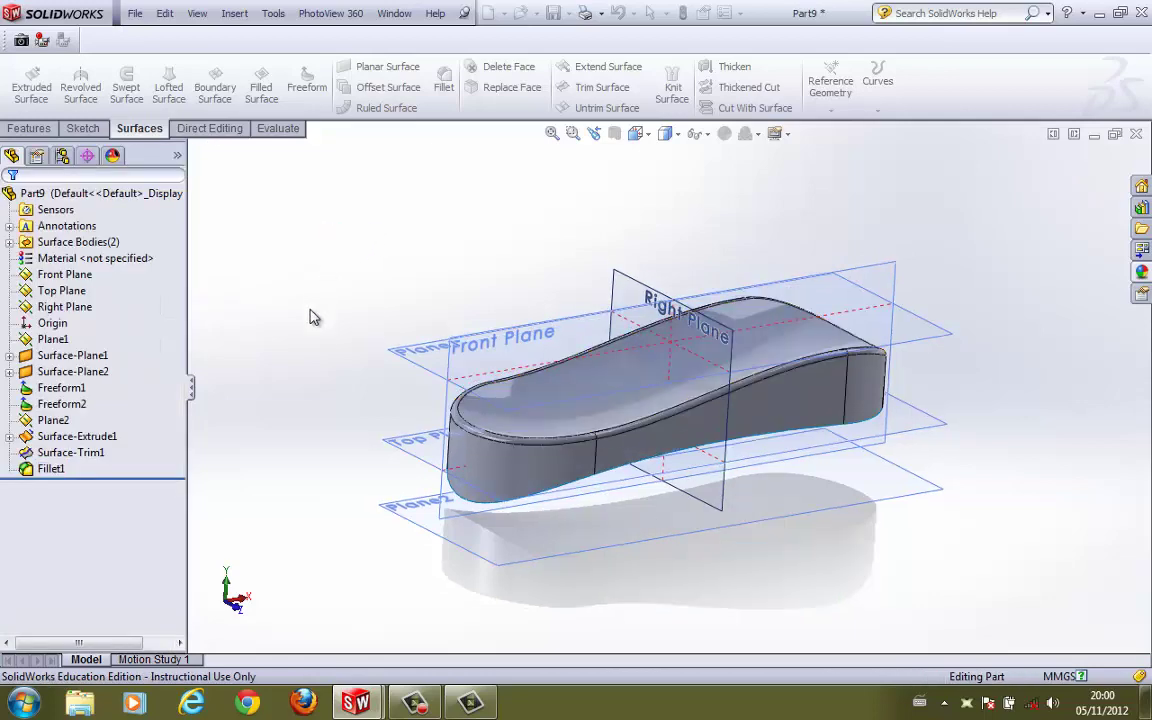
# Step: Add an 8 mm constant-width face fillet between the side face and the large underside face
pyautogui.moveTo(310, 317); pyautogui.dragTo(305, 288, button='middle')
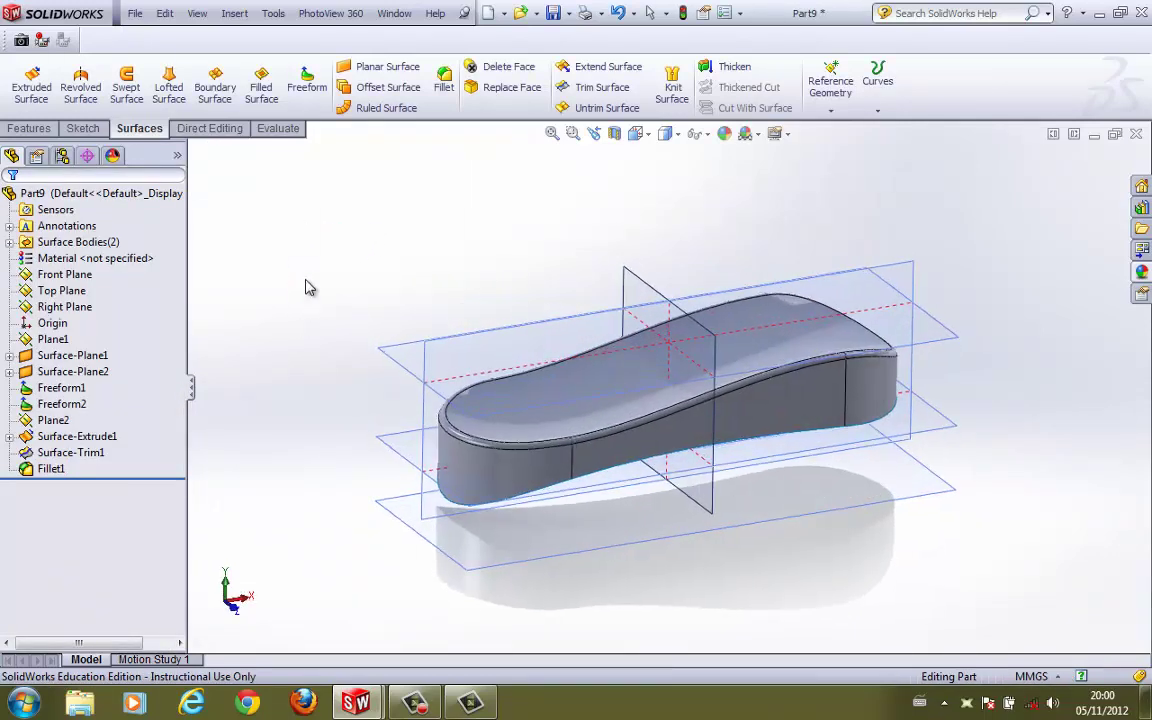
pyautogui.click(446, 84)
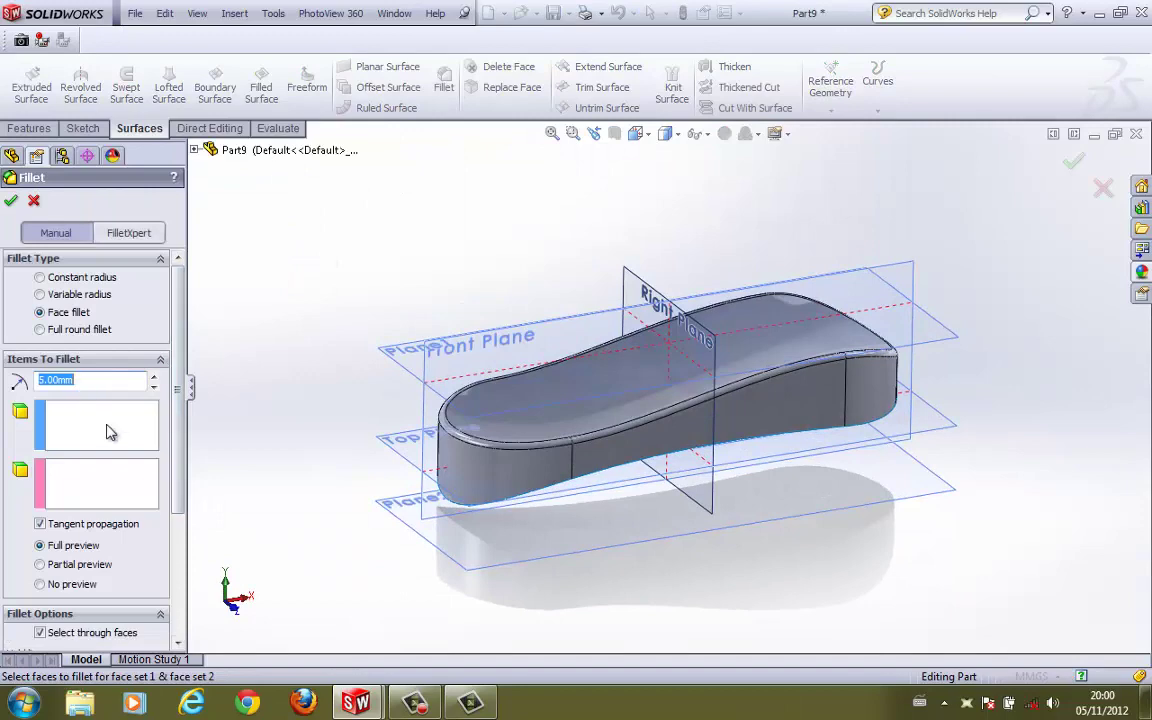
pyautogui.click(110, 432)
pyautogui.click(703, 415)
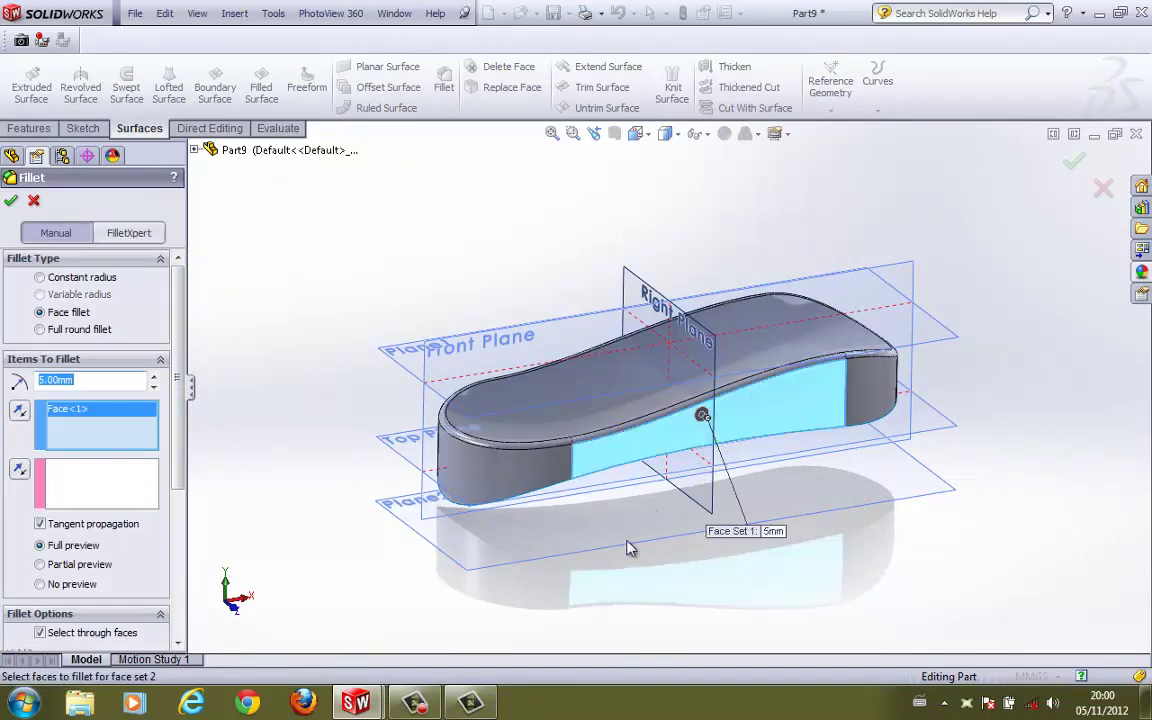
pyautogui.moveTo(629, 545); pyautogui.dragTo(609, 265, button='middle')
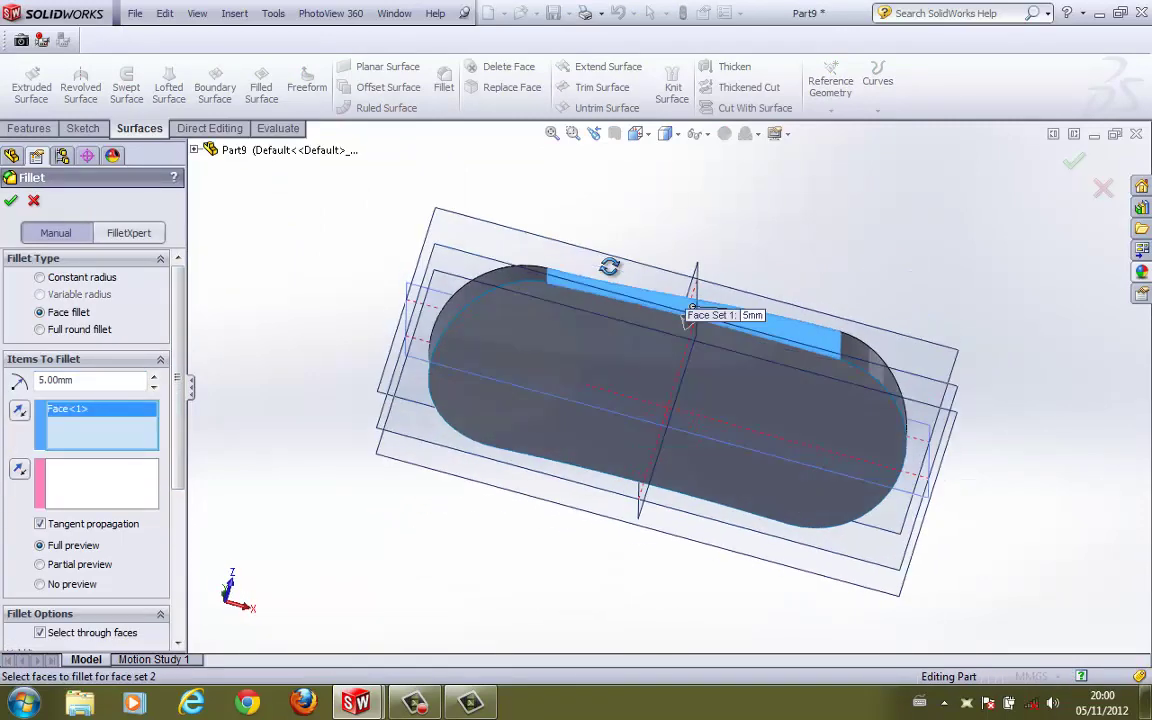
pyautogui.click(64, 497)
pyautogui.click(611, 350)
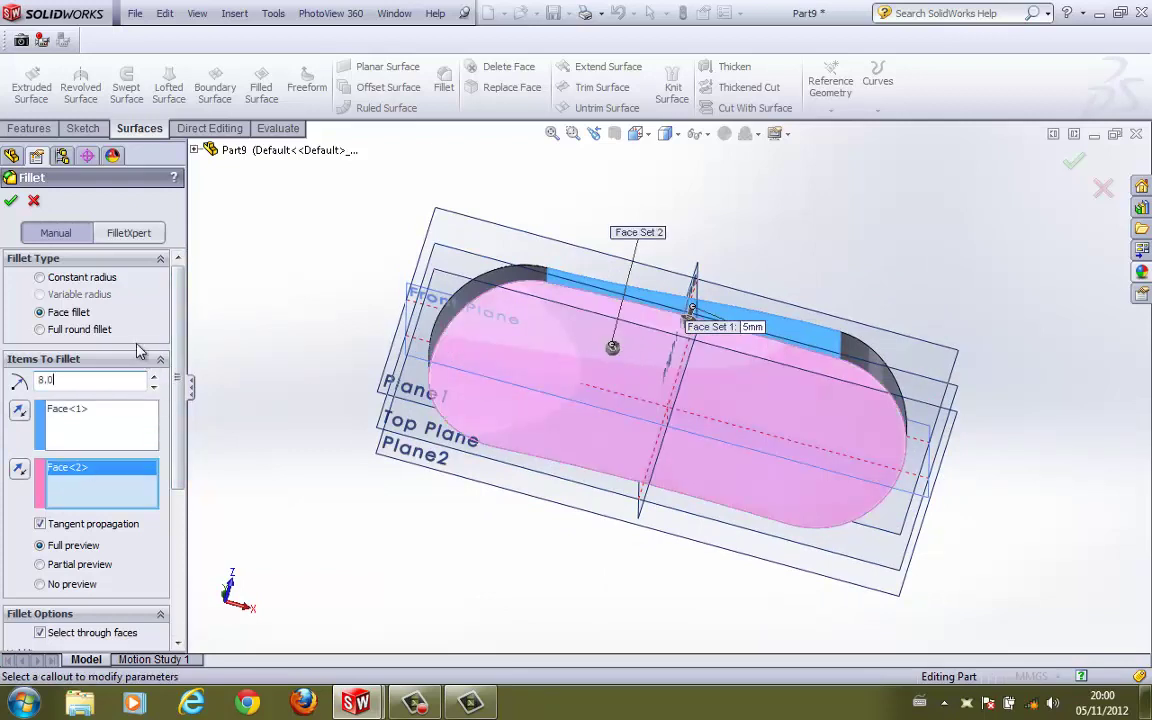
pyautogui.write('8.0')
pyautogui.press('Return')
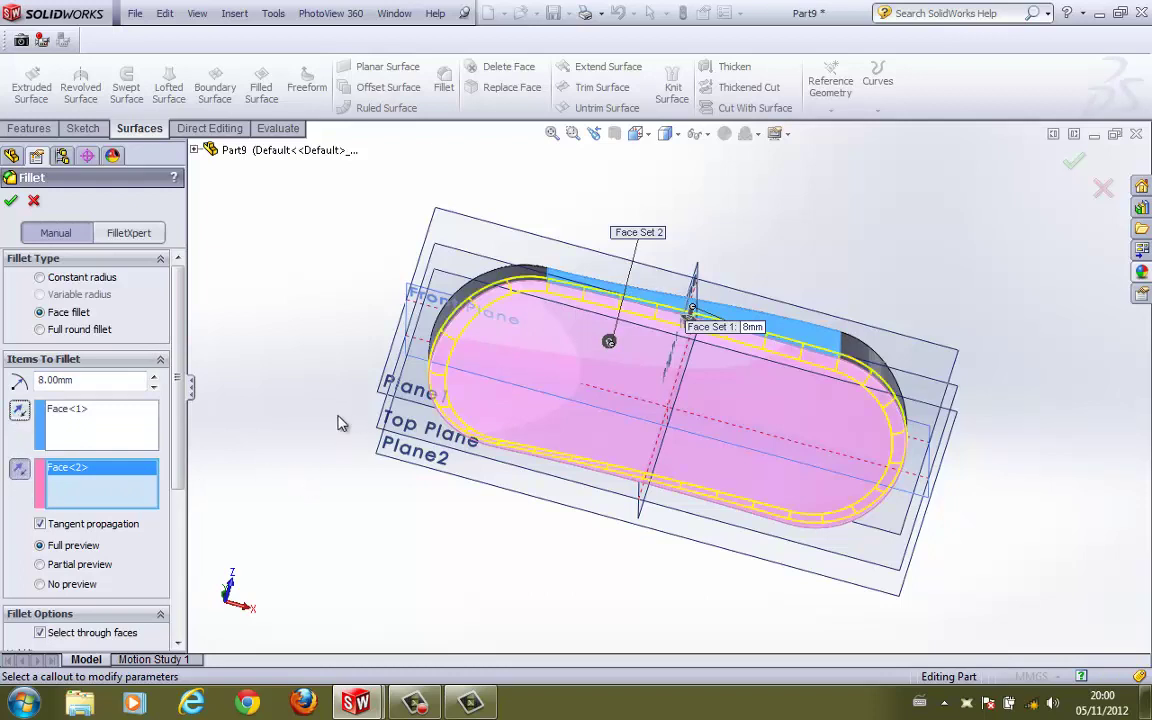
pyautogui.scroll(-4, 55, 545)
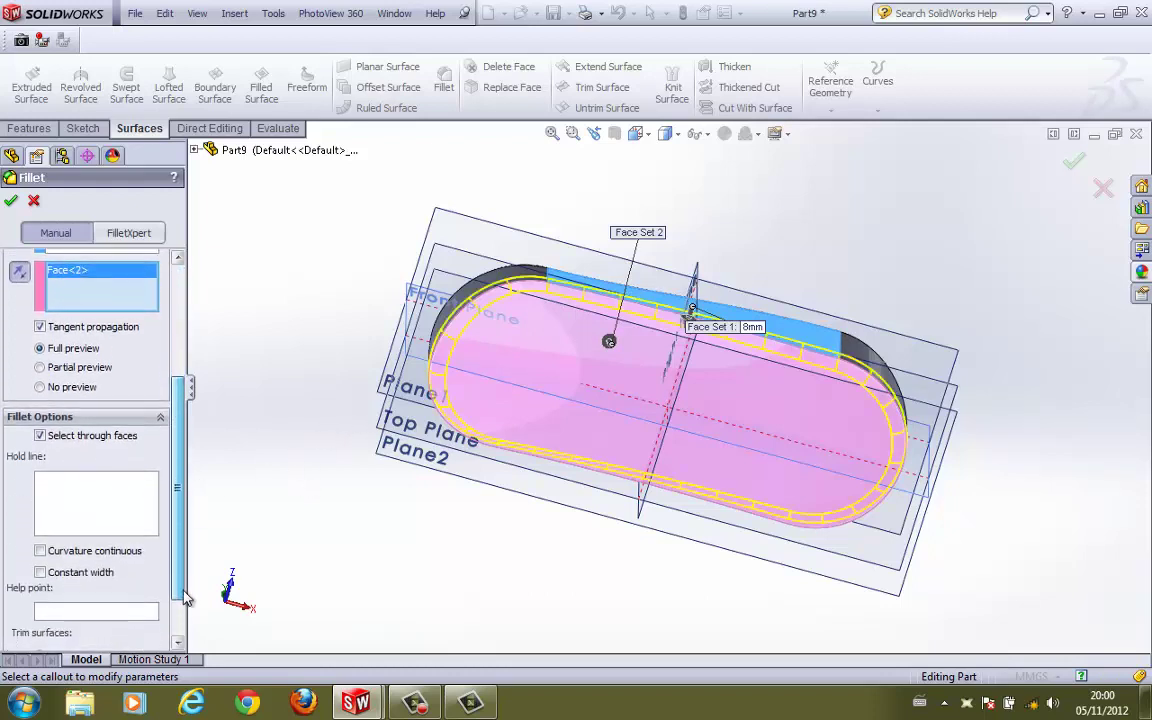
pyautogui.click(41, 573)
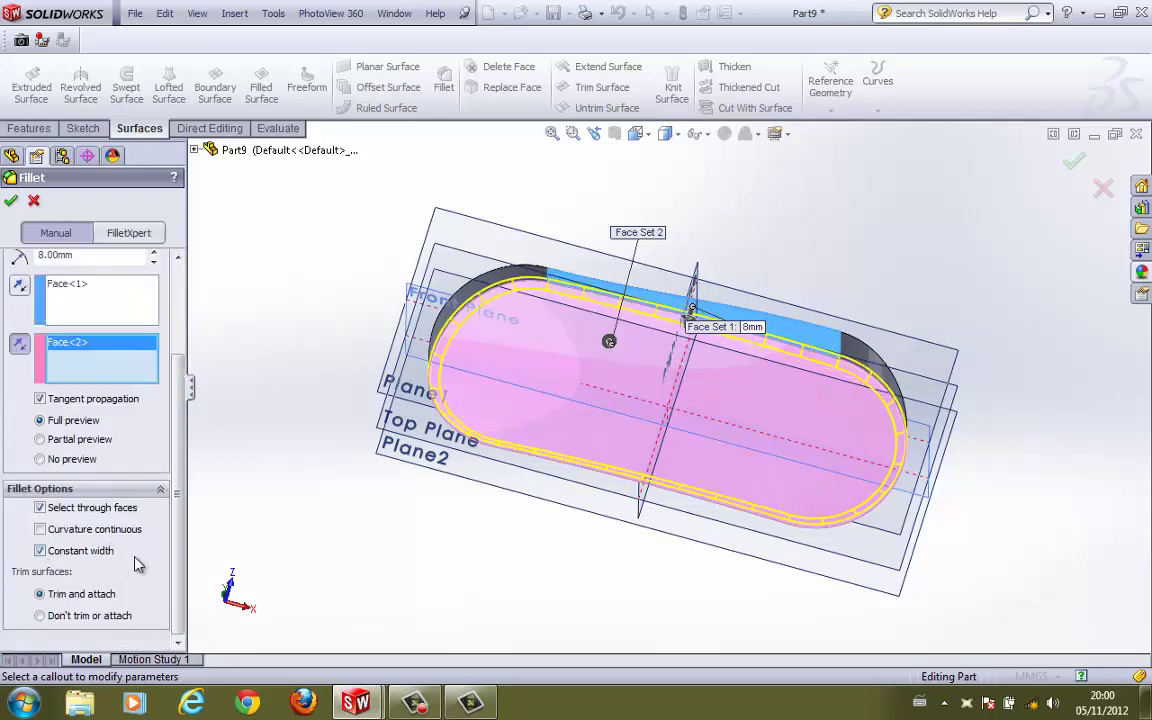
pyautogui.click(11, 203)
# Step: Hide Plane1, Top Plane, Plane2 and Right Plane, leaving only the Front Plane visible
pyautogui.moveTo(334, 244); pyautogui.dragTo(336, 456, button='middle')
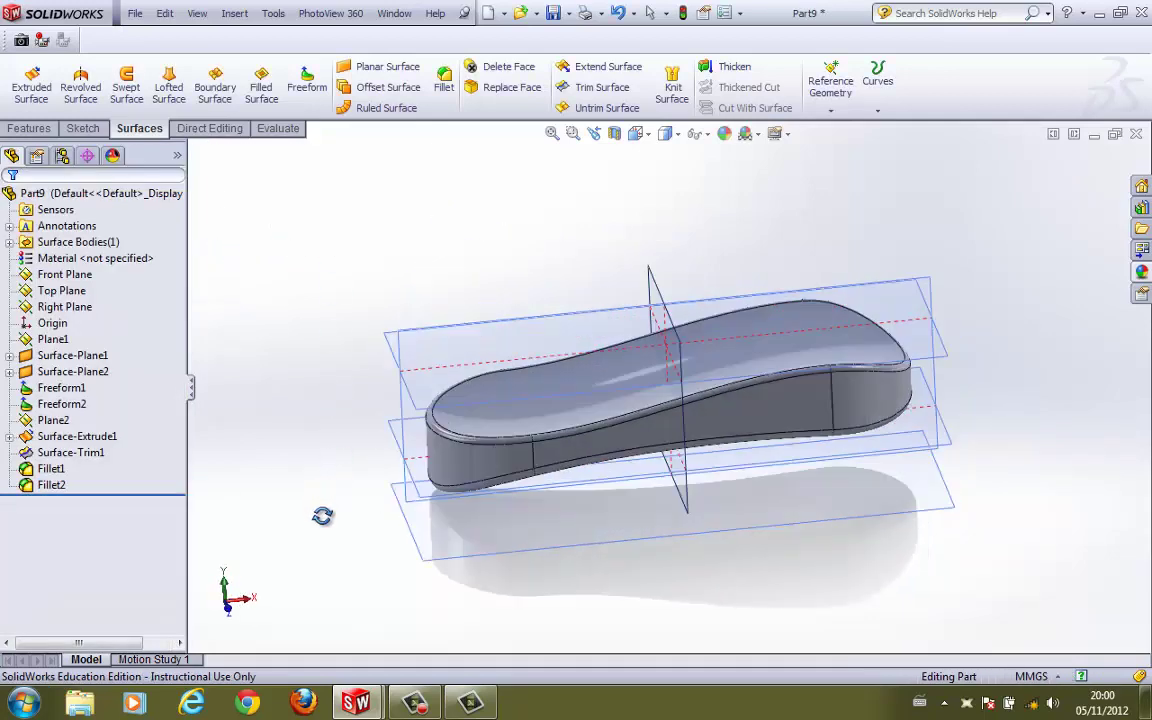
pyautogui.moveTo(323, 516); pyautogui.dragTo(342, 514, button='middle')
pyautogui.click(390, 330)
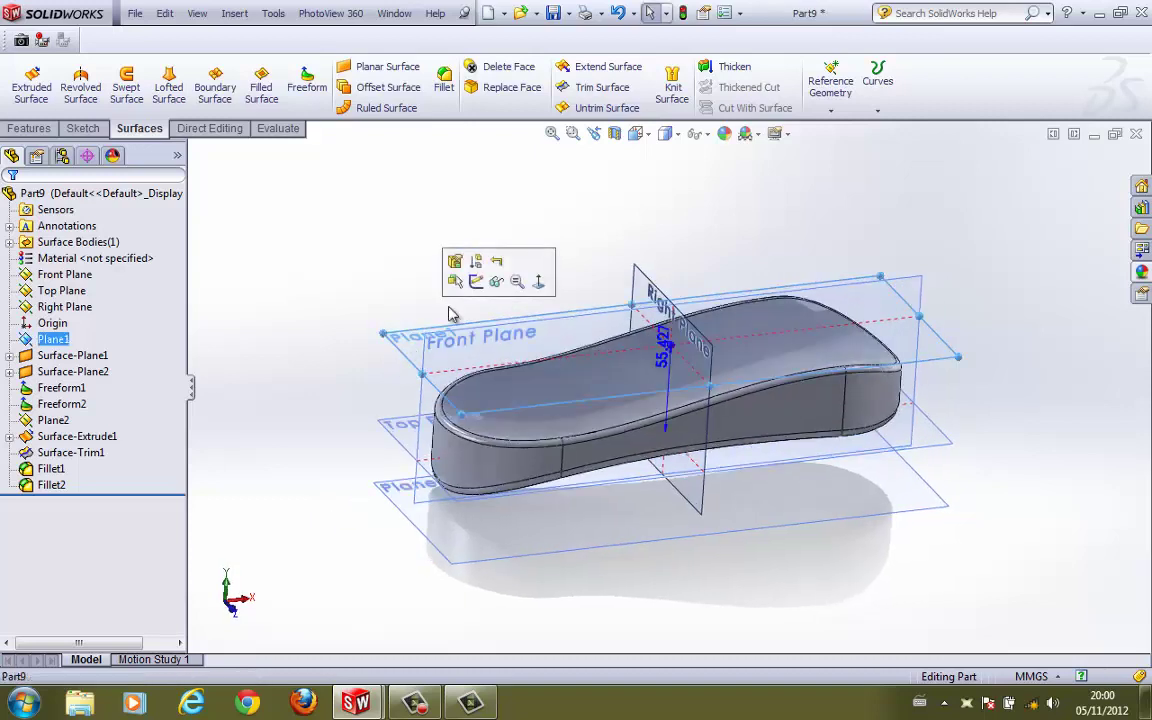
pyautogui.click(496, 281)
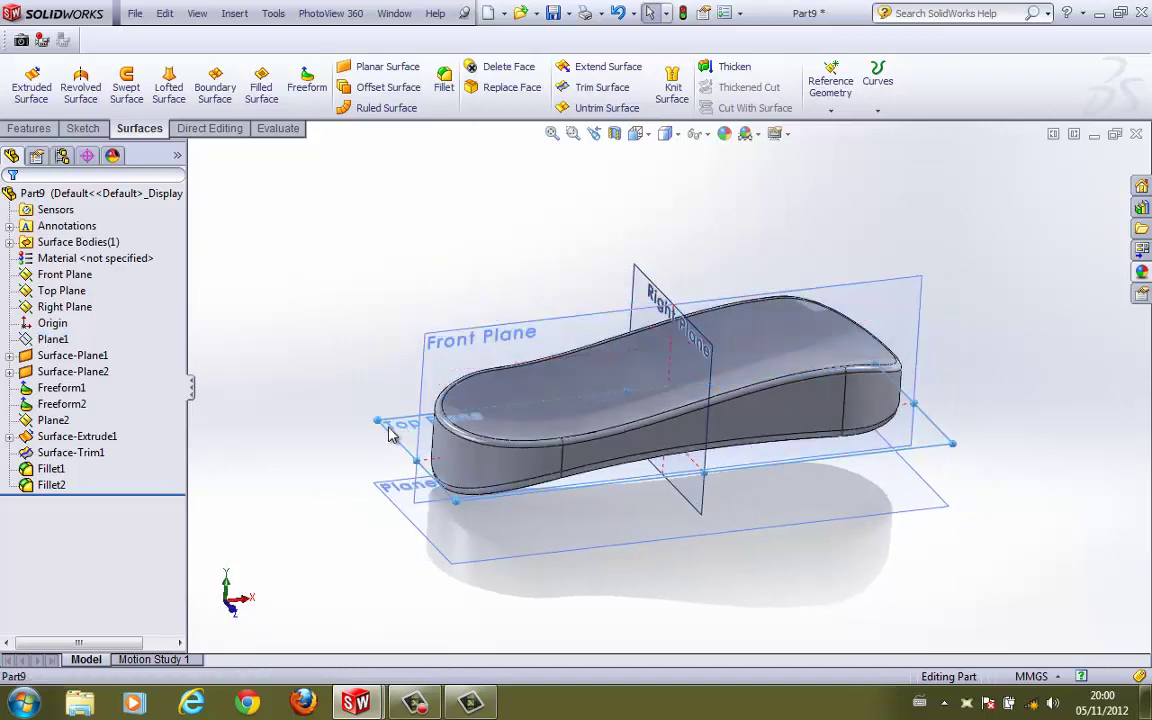
pyautogui.click(390, 432)
pyautogui.click(466, 380)
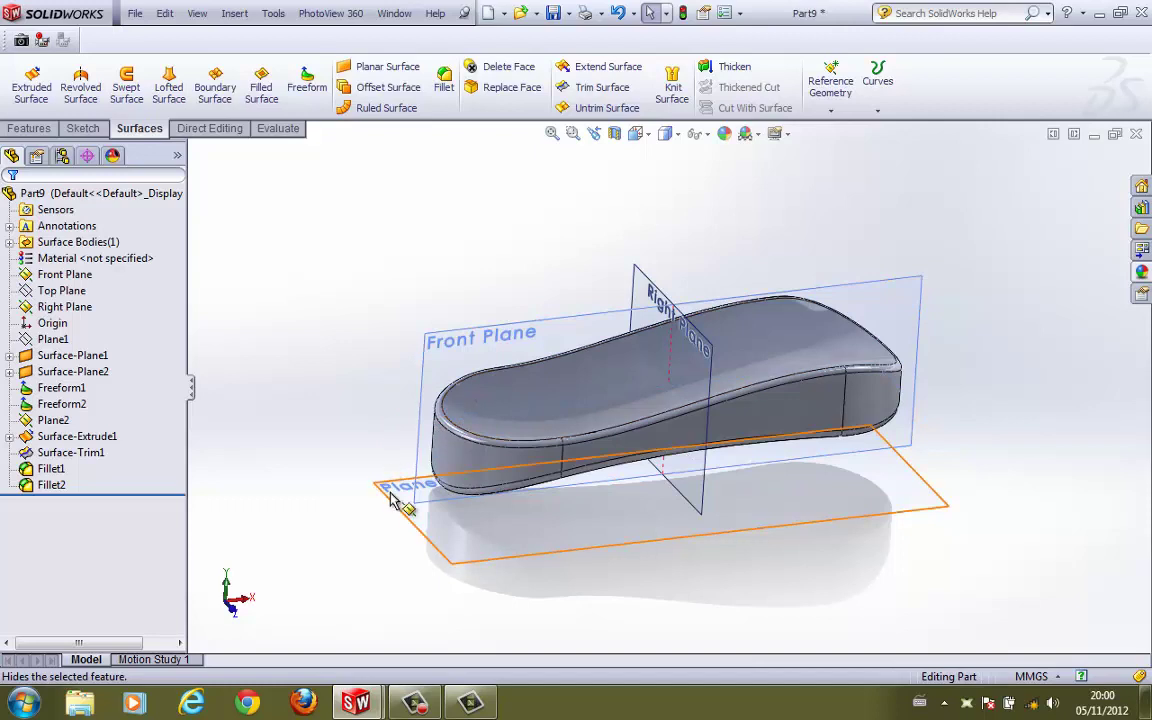
pyautogui.click(390, 500)
pyautogui.click(466, 440)
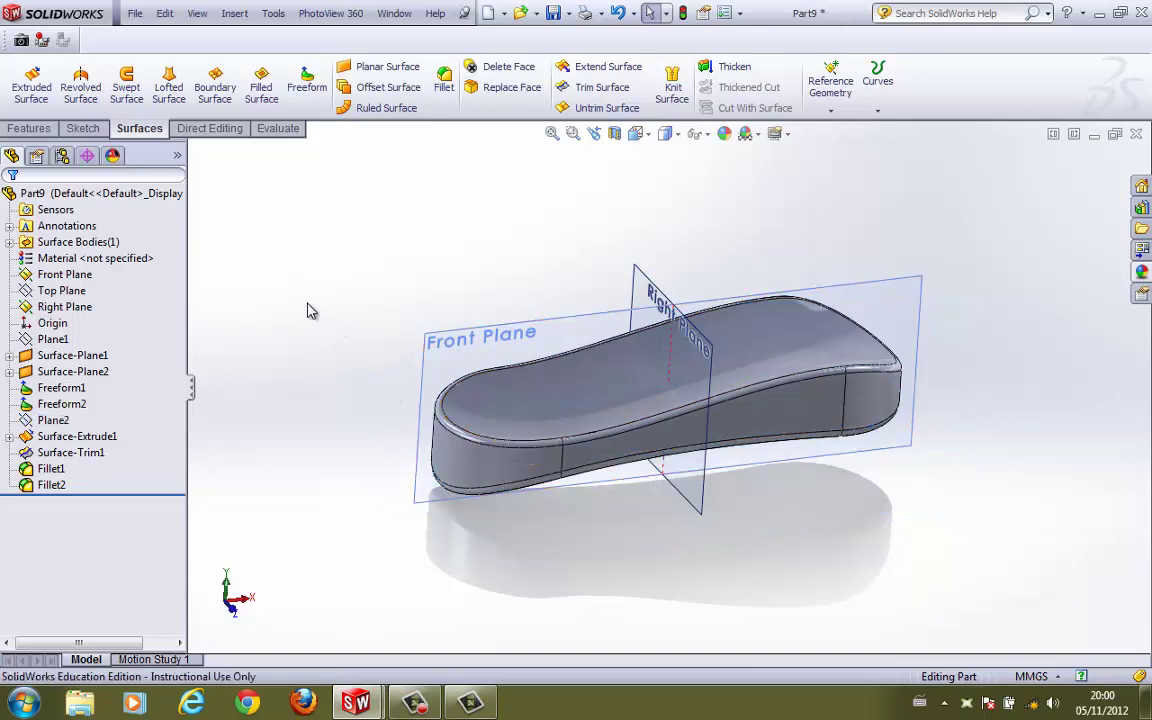
pyautogui.moveTo(307, 311); pyautogui.dragTo(599, 303, button='middle')
pyautogui.click(676, 277)
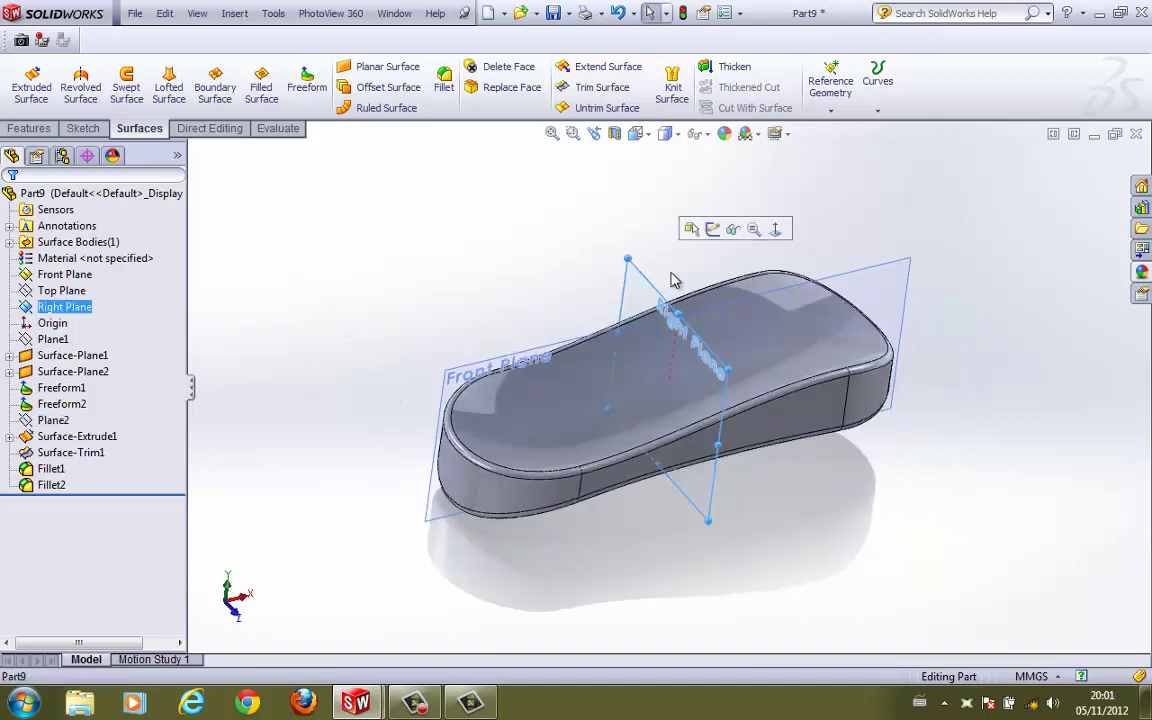
pyautogui.click(733, 230)
pyautogui.moveTo(442, 288); pyautogui.dragTo(410, 224, button='middle')
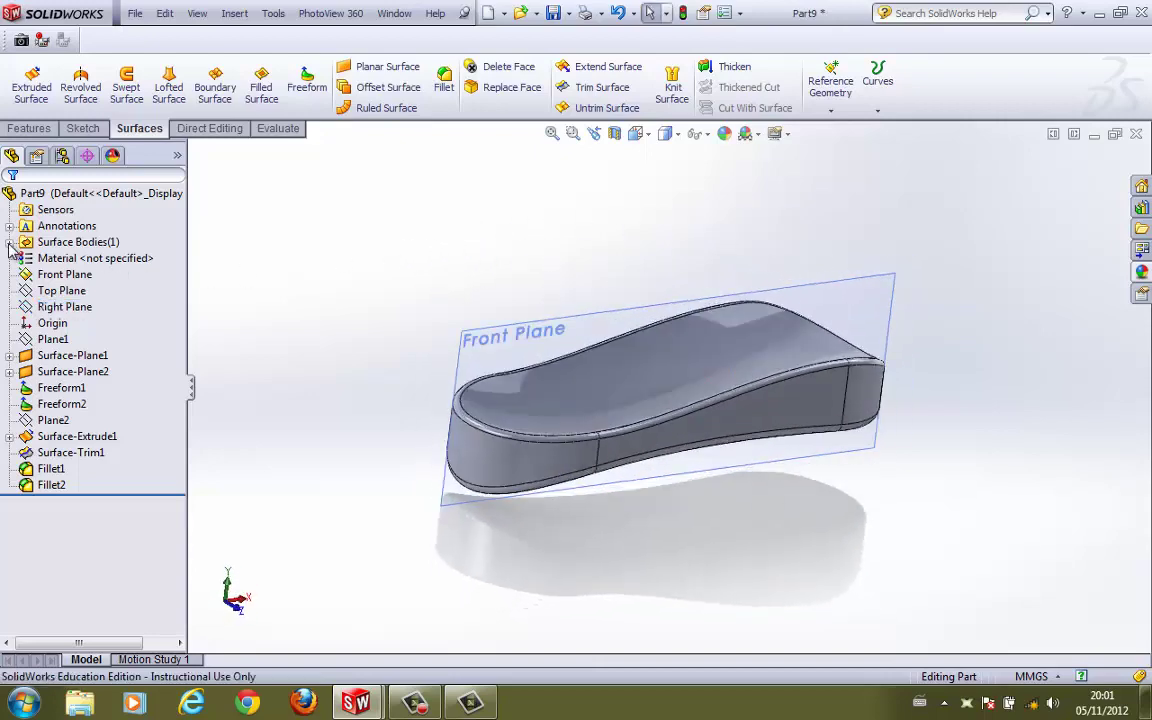
# Step: Select the Fillet2 surface body and set the display style to Shaded without edges
pyautogui.doubleClick(70, 243)
pyautogui.click(60, 257)
pyautogui.click(273, 244)
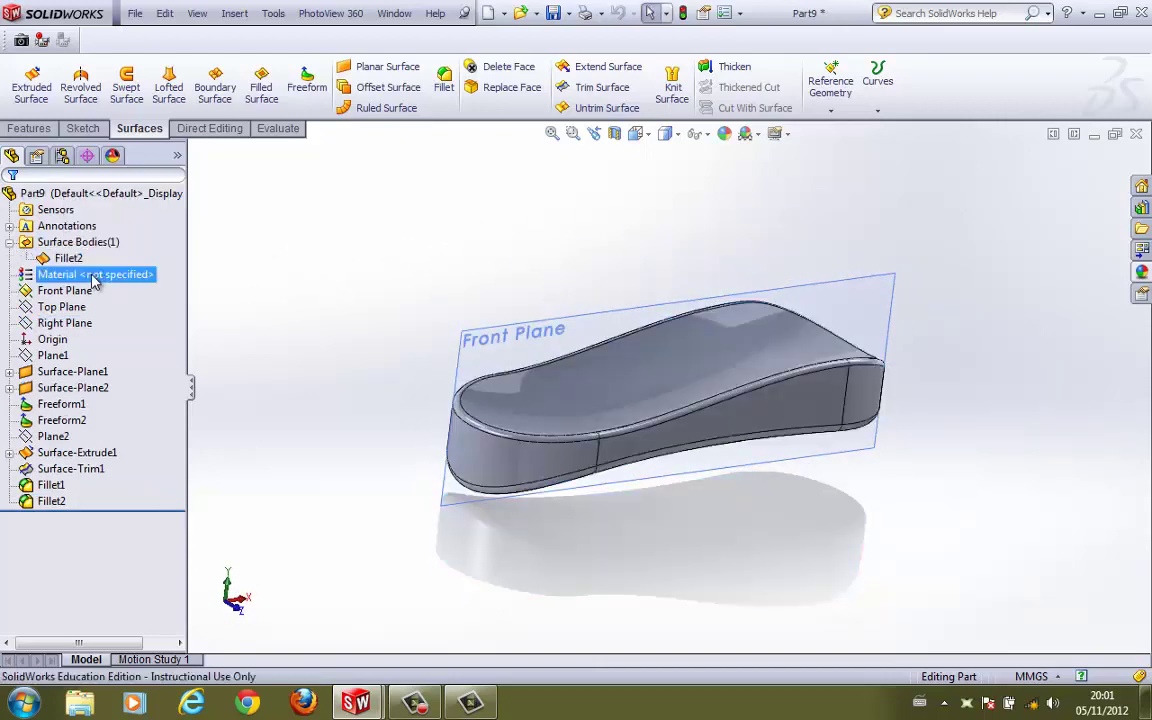
pyautogui.moveTo(290, 258); pyautogui.dragTo(405, 222, button='middle')
pyautogui.click(676, 134)
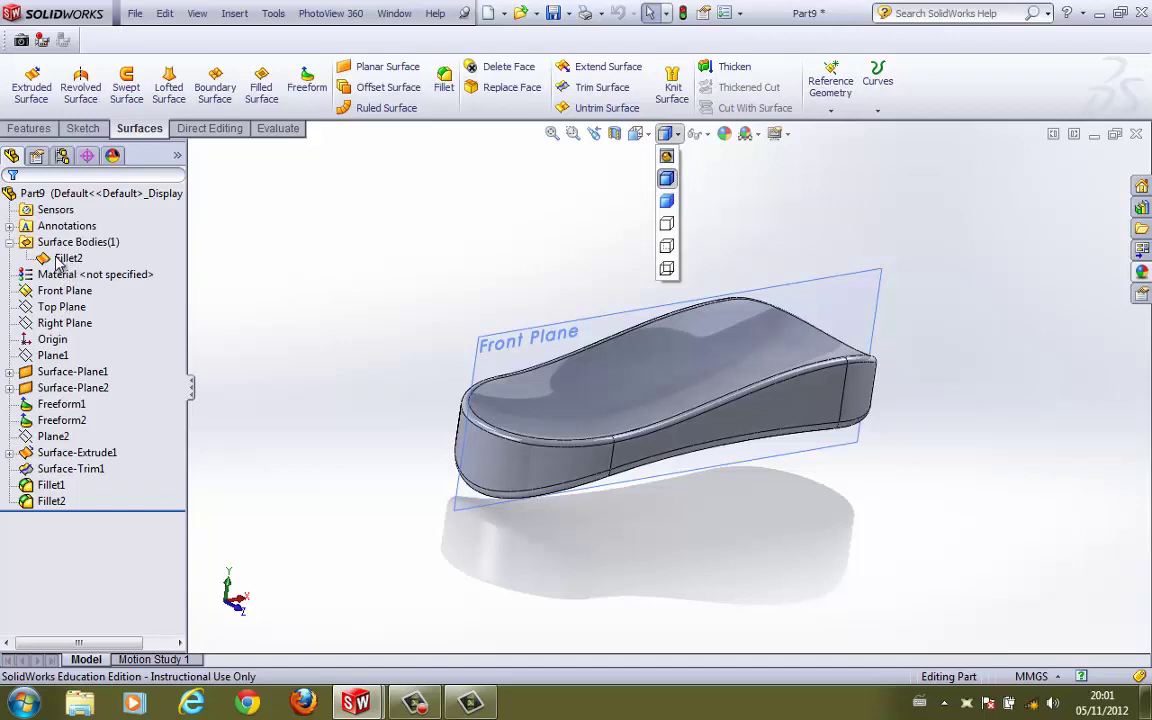
pyautogui.click(673, 205)
pyautogui.moveTo(380, 293)
pyautogui.mouseDown(button='middle')
pyautogui.moveTo(447, 213)
pyautogui.moveTo(386, 303)
pyautogui.moveTo(553, 240)
pyautogui.moveTo(578, 442)
pyautogui.moveTo(627, 260)
pyautogui.moveTo(735, 285)
pyautogui.moveTo(612, 427)
pyautogui.moveTo(599, 381)
pyautogui.moveTo(483, 381)
pyautogui.moveTo(489, 309)
pyautogui.moveTo(416, 305)
pyautogui.moveTo(414, 216)
pyautogui.moveTo(337, 273)
pyautogui.moveTo(345, 265)
pyautogui.moveTo(402, 275)
pyautogui.moveTo(388, 368)
pyautogui.moveTo(445, 342)
pyautogui.moveTo(458, 365)
pyautogui.moveTo(367, 400)
pyautogui.moveTo(393, 255)
pyautogui.moveTo(435, 303)
pyautogui.moveTo(358, 338)
pyautogui.moveTo(419, 365)
pyautogui.moveTo(506, 342)
pyautogui.moveTo(504, 476)
pyautogui.moveTo(345, 296)
pyautogui.moveTo(357, 252)
pyautogui.moveTo(342, 334)
pyautogui.moveTo(337, 309)
pyautogui.moveTo(386, 301)
pyautogui.moveTo(357, 311)
pyautogui.moveTo(377, 281)
pyautogui.moveTo(363, 285)
pyautogui.moveTo(380, 312)
pyautogui.mouseUp(button='middle')
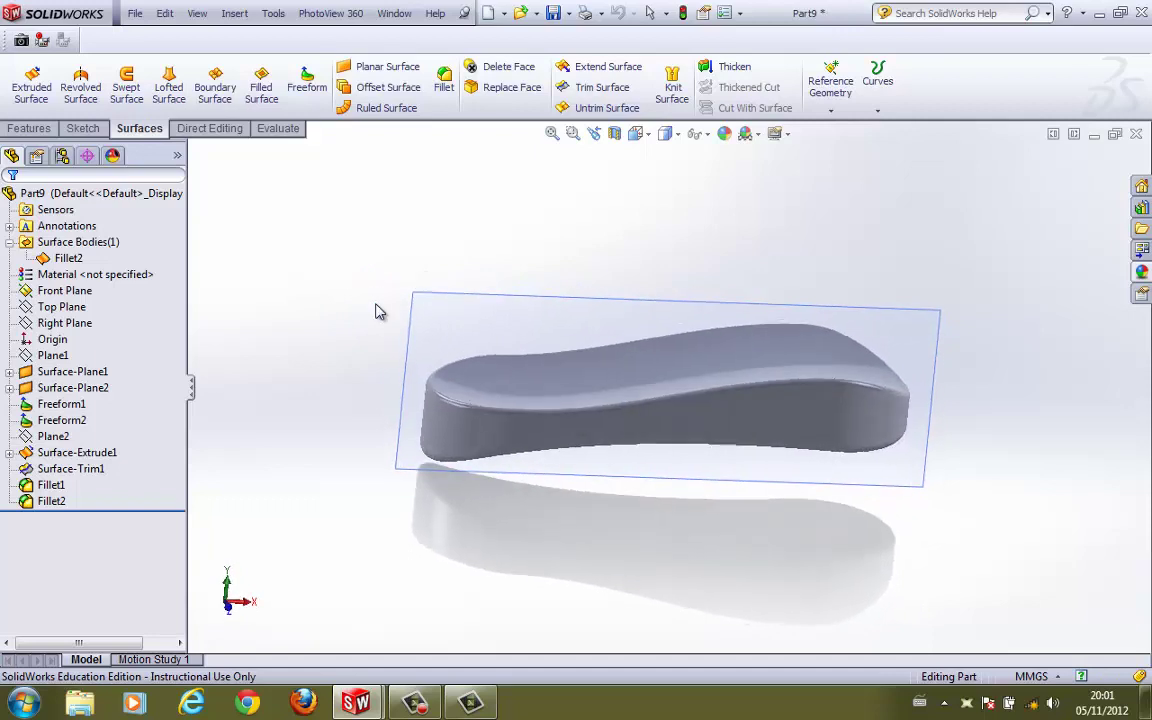
pyautogui.click(9, 243)
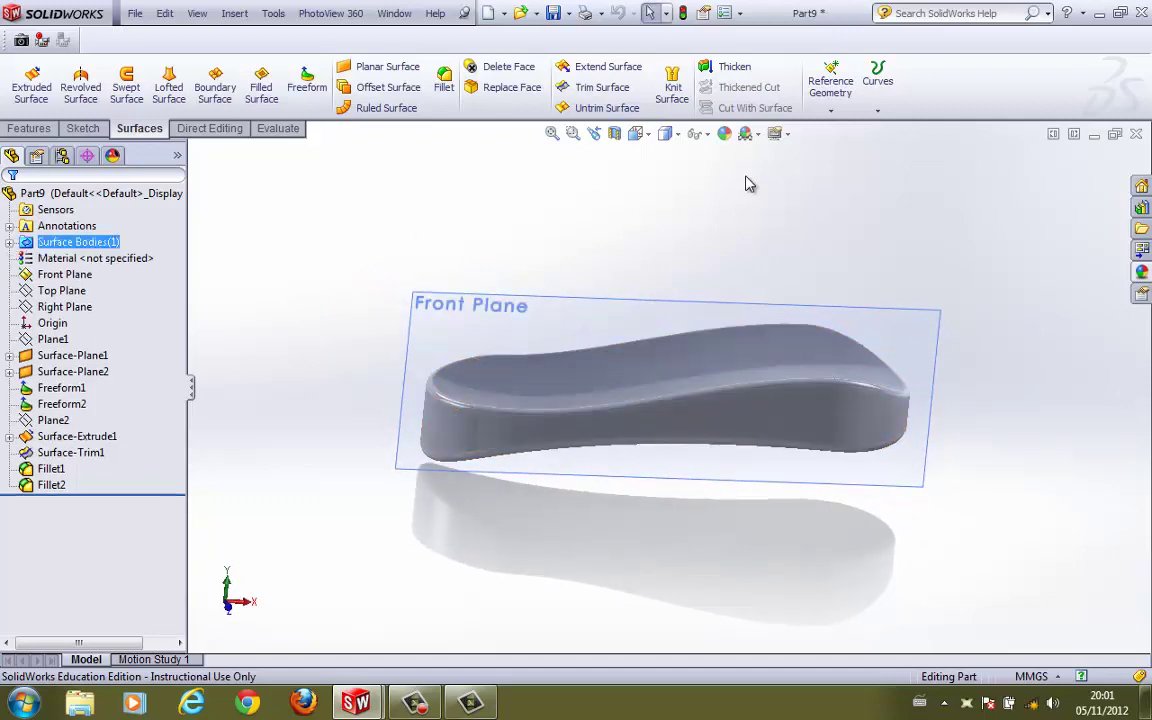
# Step: Thicken the Fillet2 surface into a solid, Thicken1, by filling its enclosed volume
pyautogui.click(712, 68)
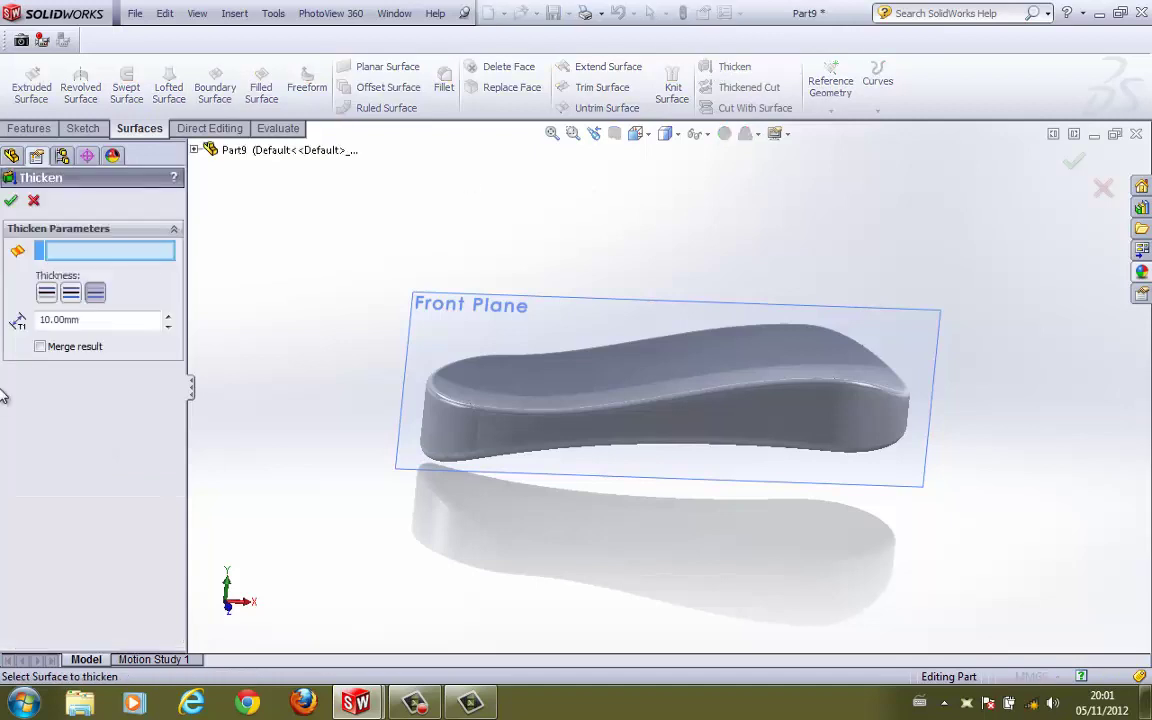
pyautogui.click(530, 393)
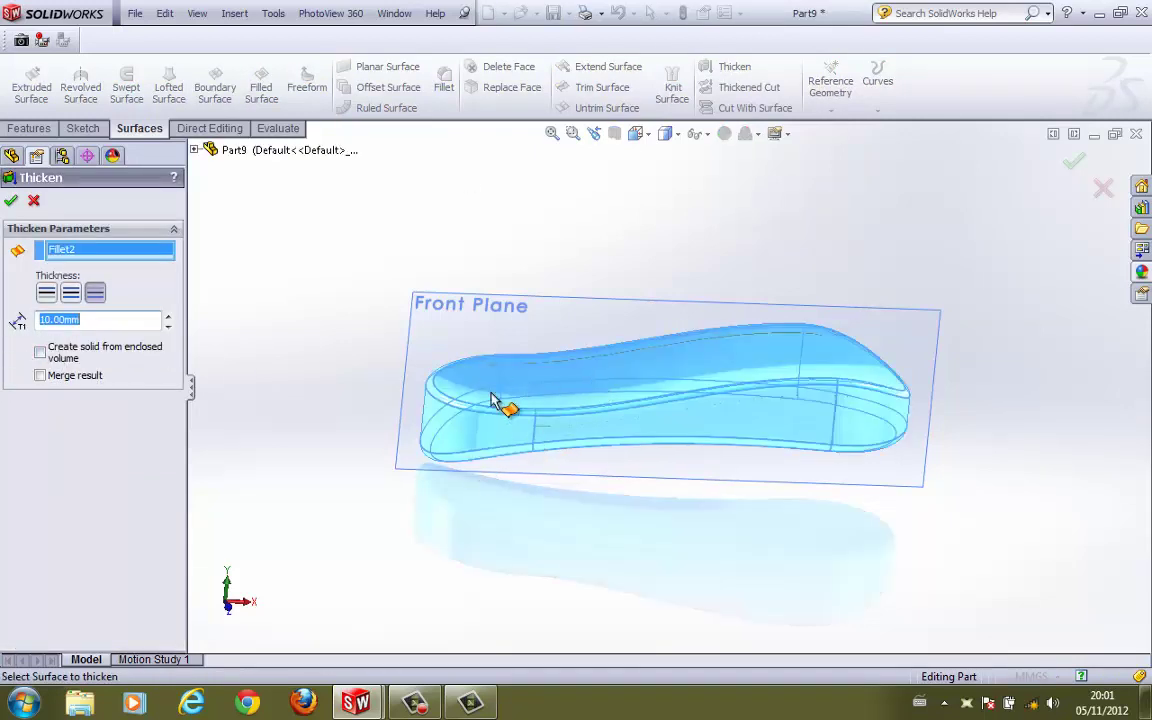
pyautogui.click(58, 360)
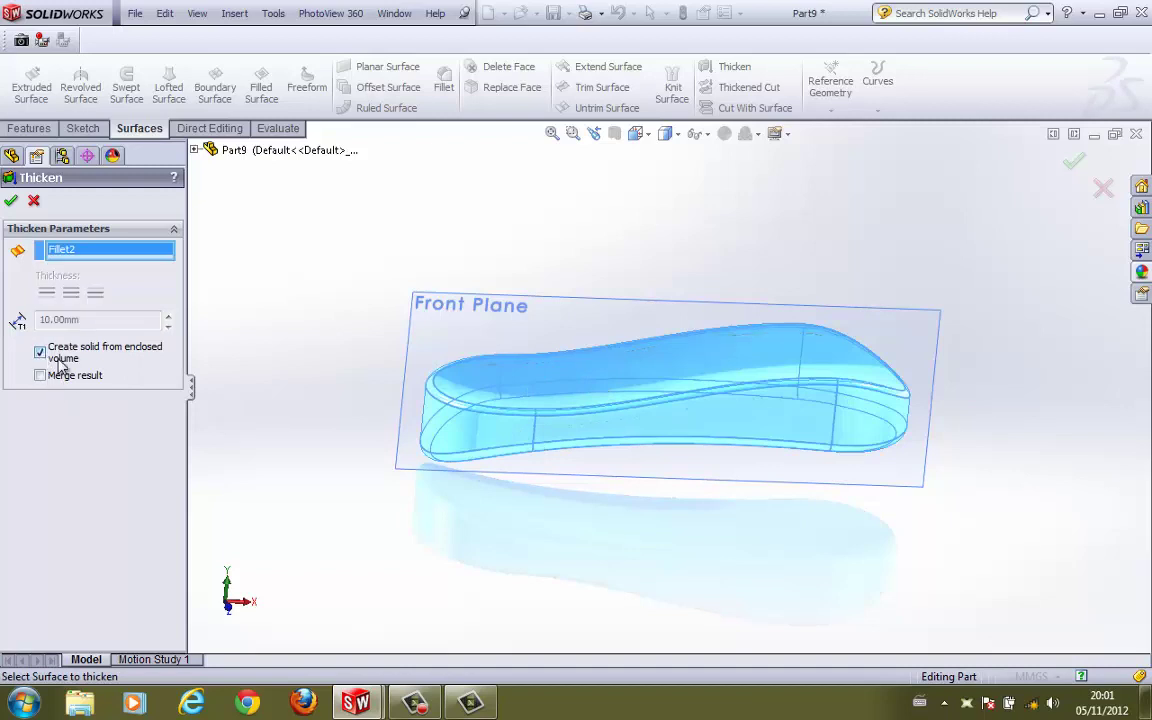
pyautogui.click(11, 202)
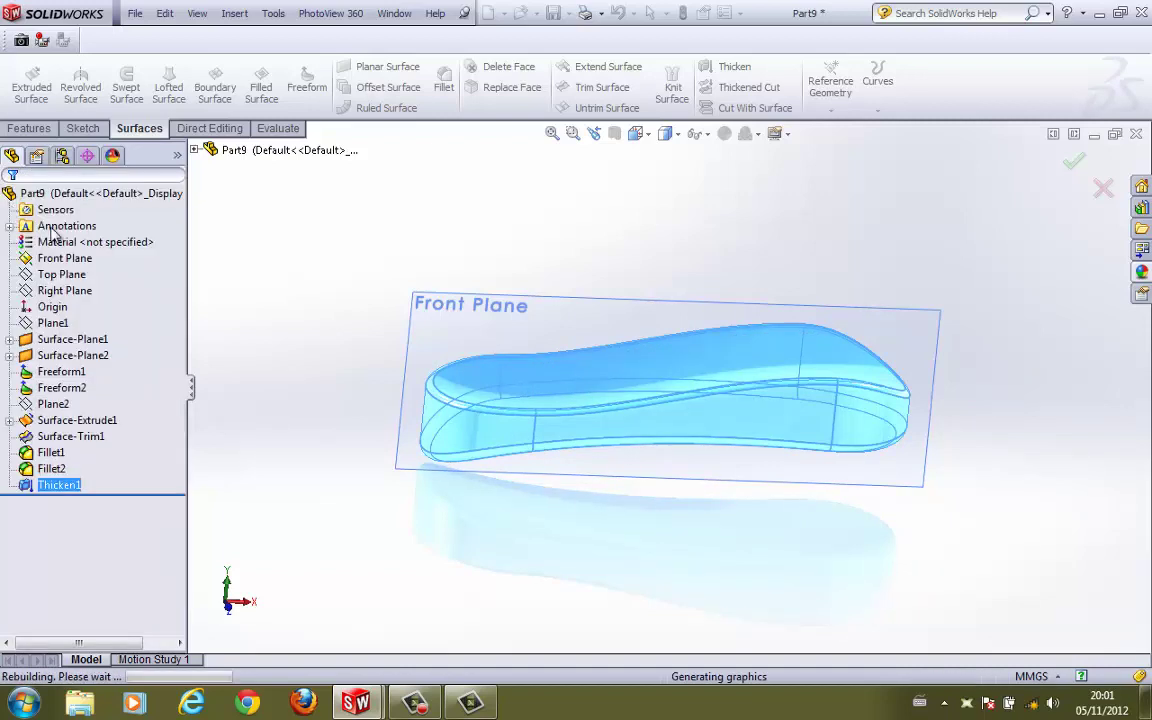
# Step: Preview and accept a Section View cut along the Front Plane
pyautogui.moveTo(285, 315); pyautogui.dragTo(512, 205, button='middle')
pyautogui.click(615, 134)
pyautogui.moveTo(424, 326); pyautogui.dragTo(303, 243, button='middle')
pyautogui.click(11, 202)
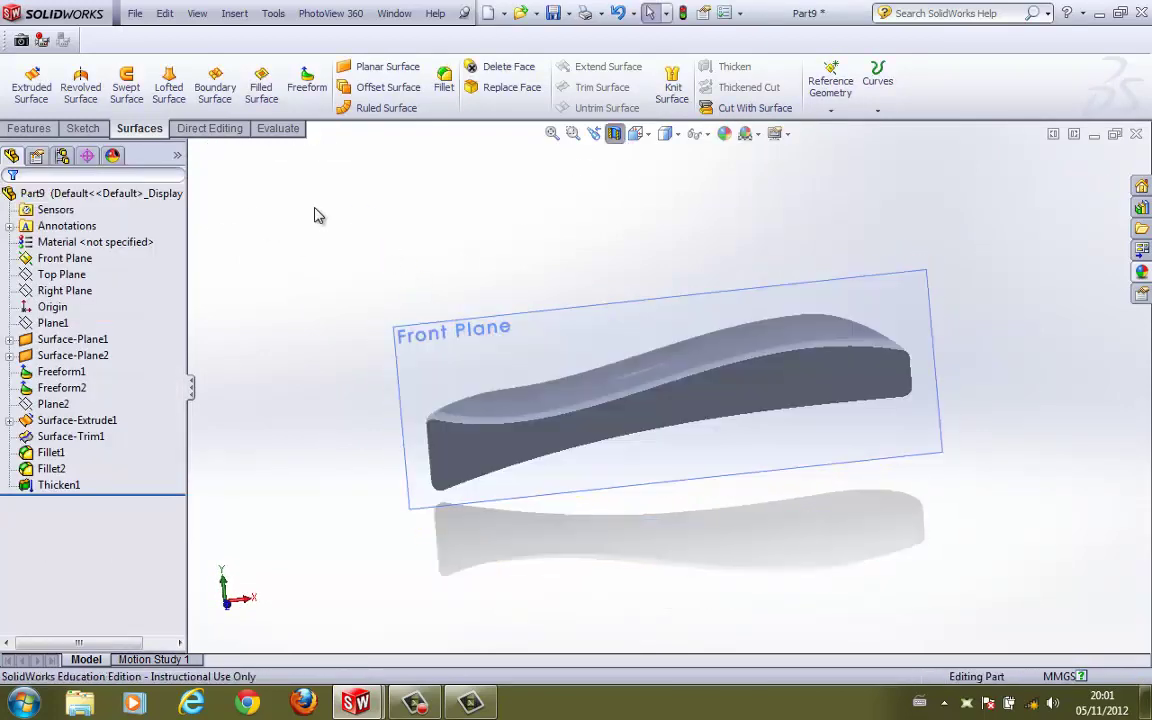
pyautogui.moveTo(385, 338); pyautogui.dragTo(268, 298, button='middle')
# Step: Turn off the section view and start a sketch on the Front Plane, viewed Normal To
pyautogui.click(615, 134)
pyautogui.click(516, 302)
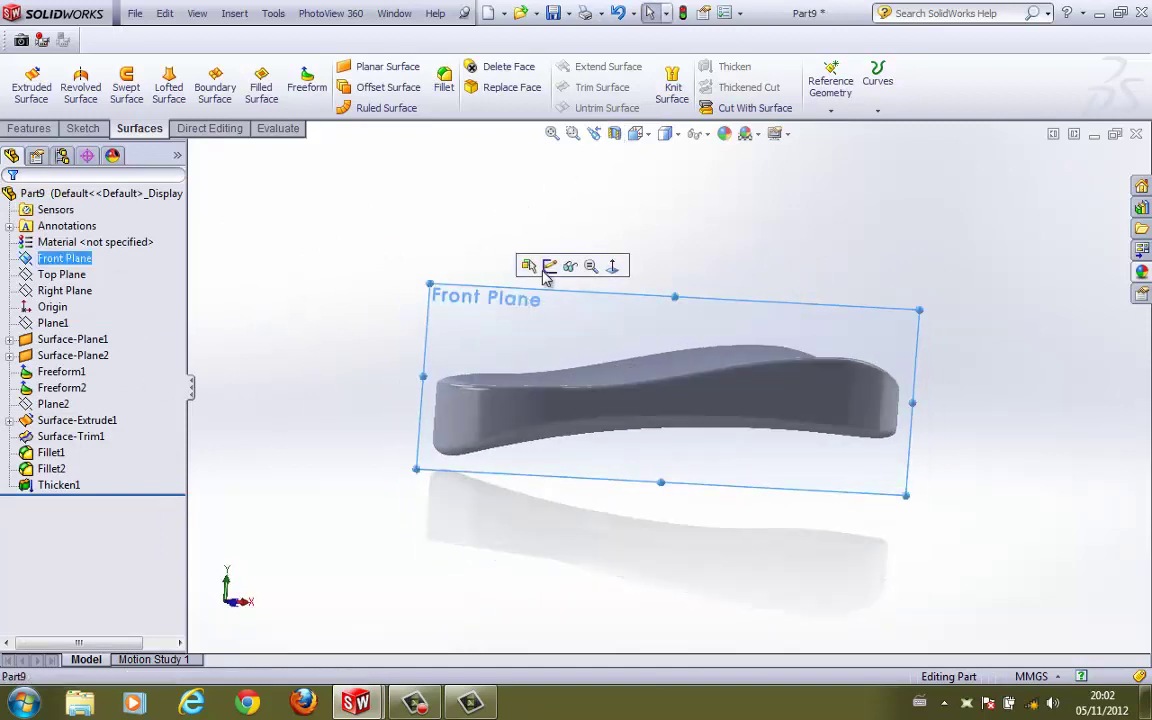
pyautogui.click(550, 267)
pyautogui.rightClick(70, 511)
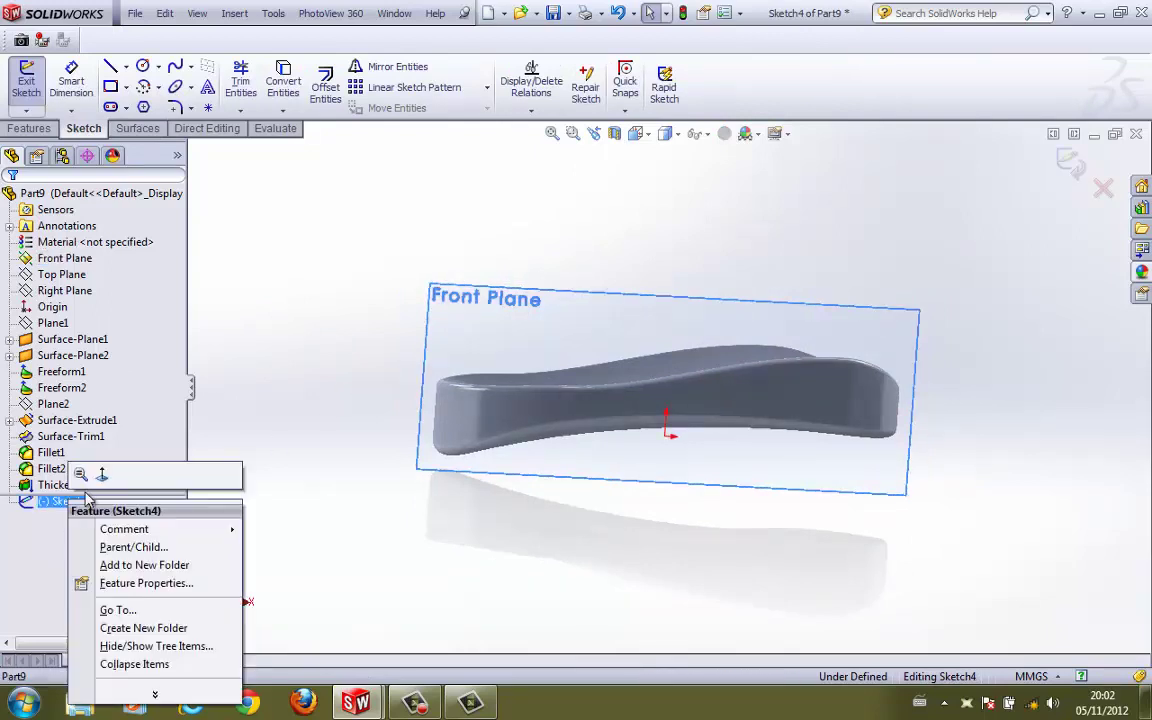
pyautogui.click(82, 473)
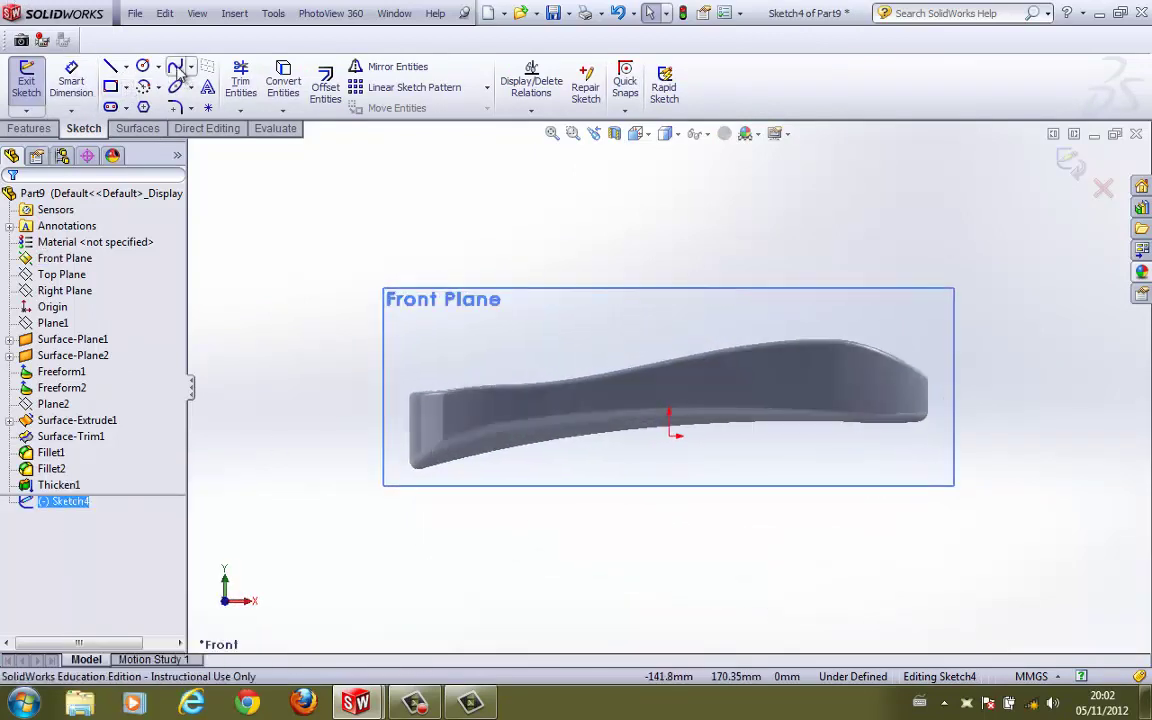
# Step: Draw a spline across the part's full length, extending past both ends, and exit the sketch
pyautogui.click(367, 436)
pyautogui.click(488, 410)
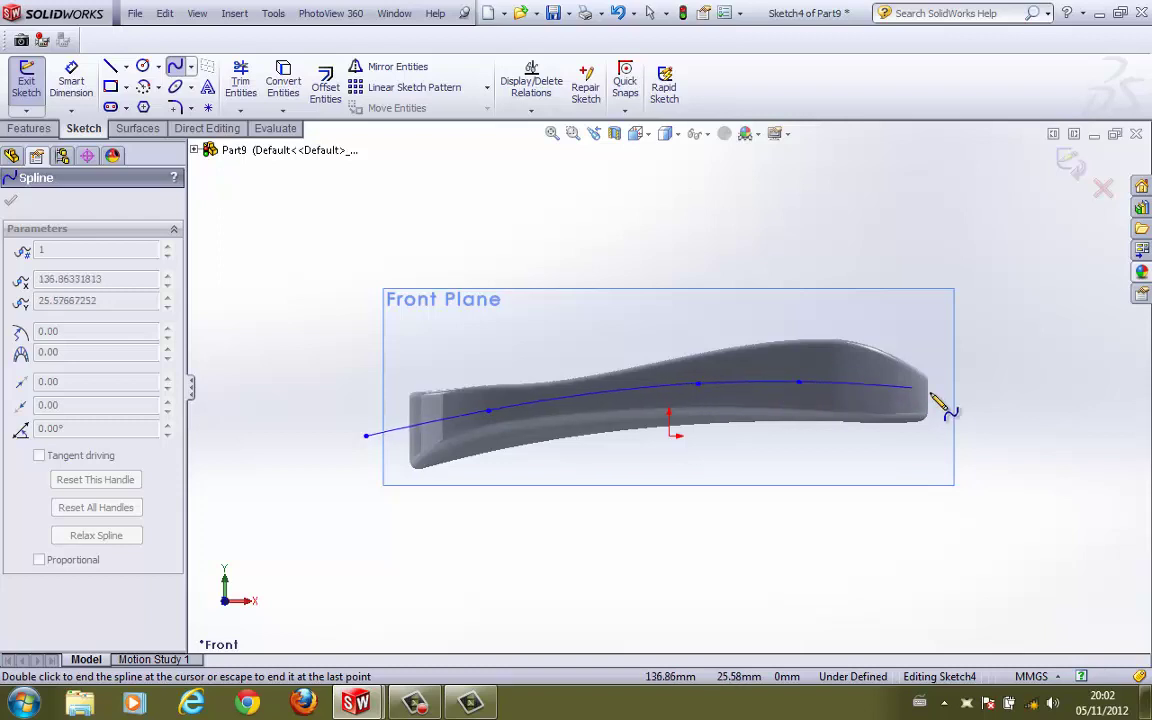
pyautogui.click(974, 401)
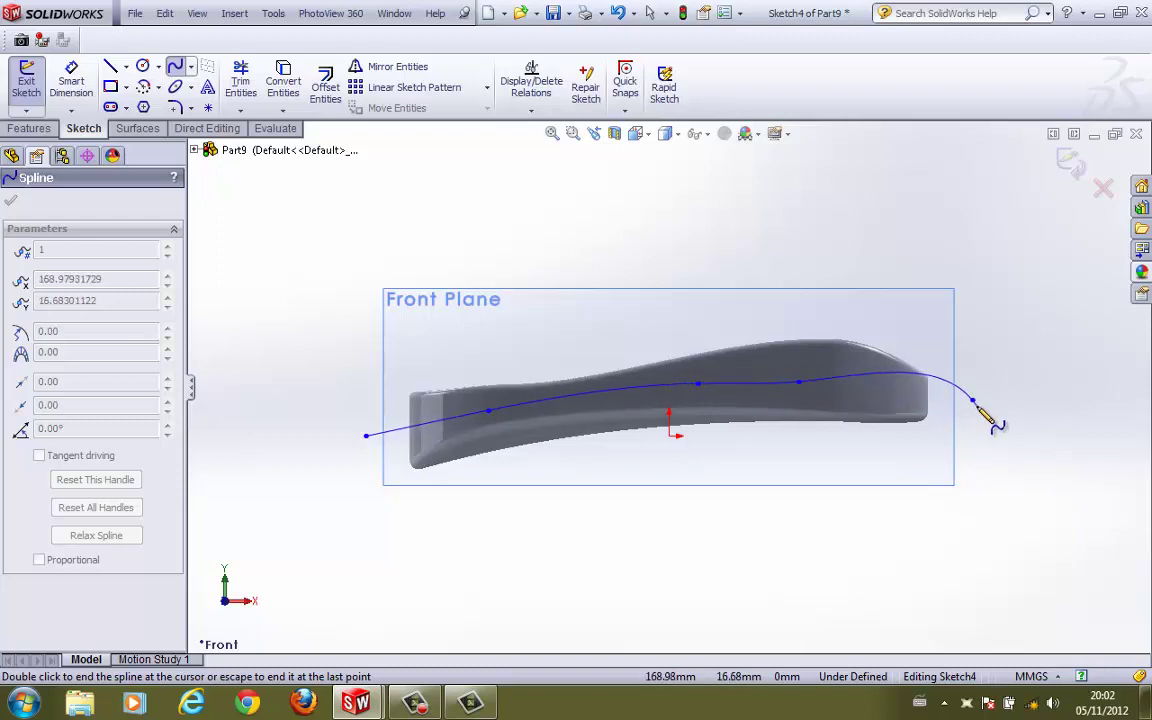
pyautogui.doubleClick(975, 402)
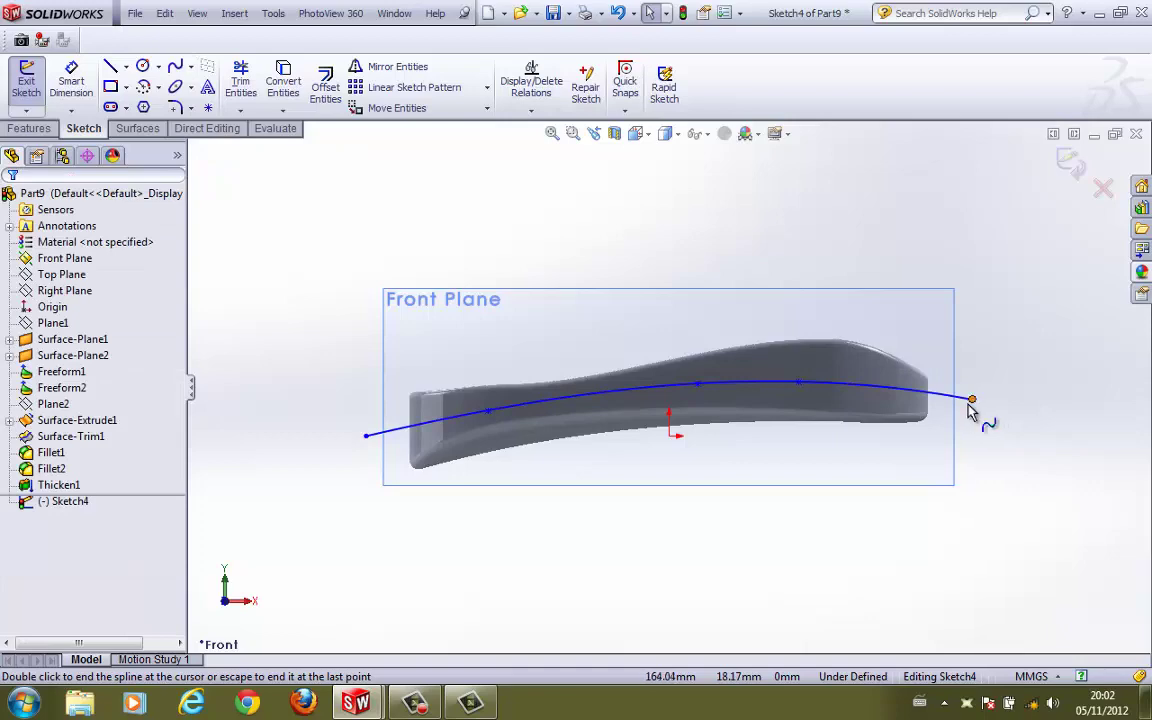
pyautogui.click(22, 82)
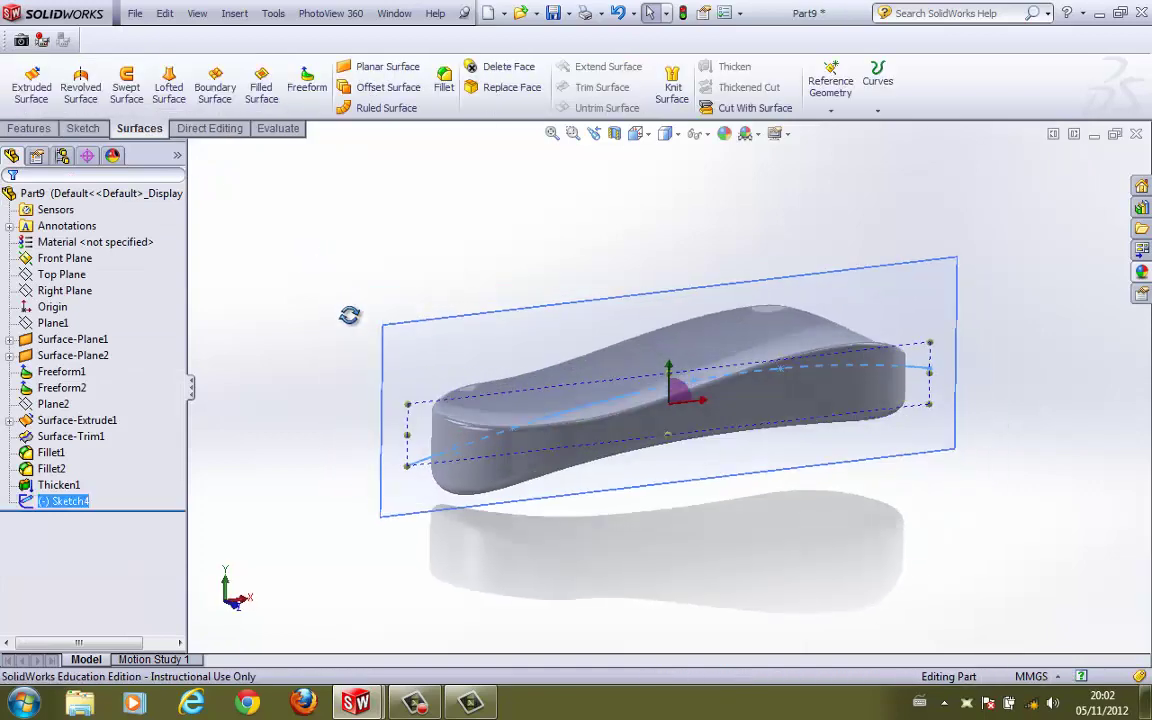
pyautogui.click(208, 129)
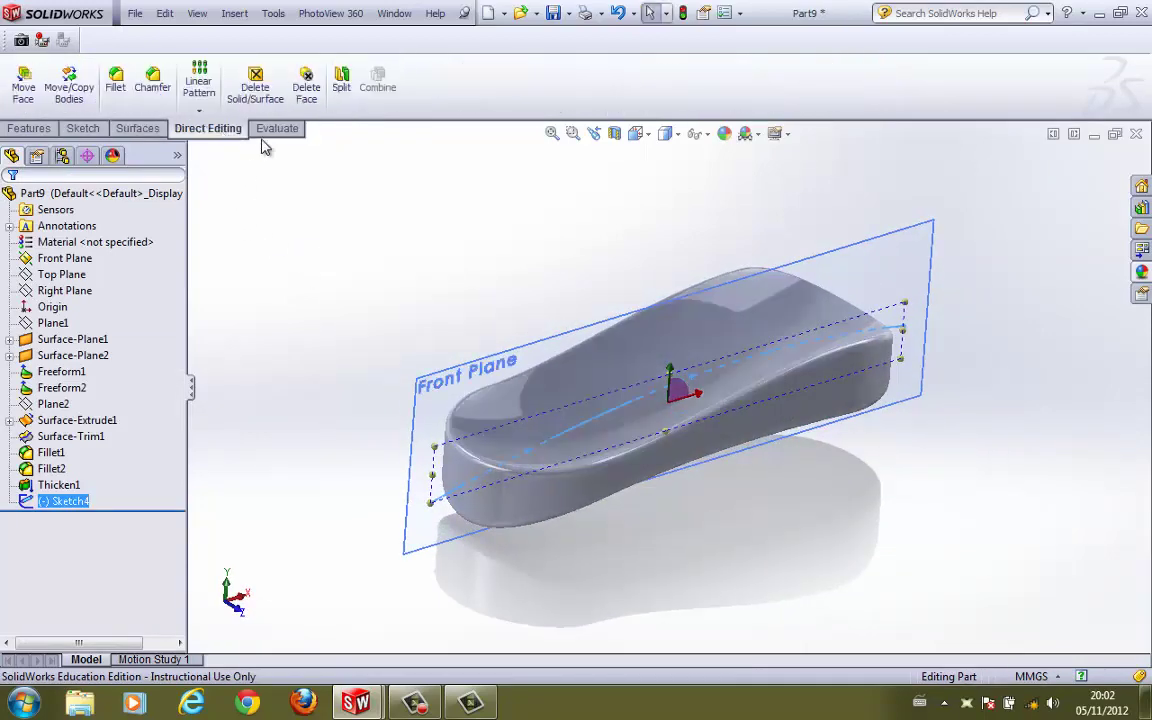
pyautogui.rightClick(275, 135)
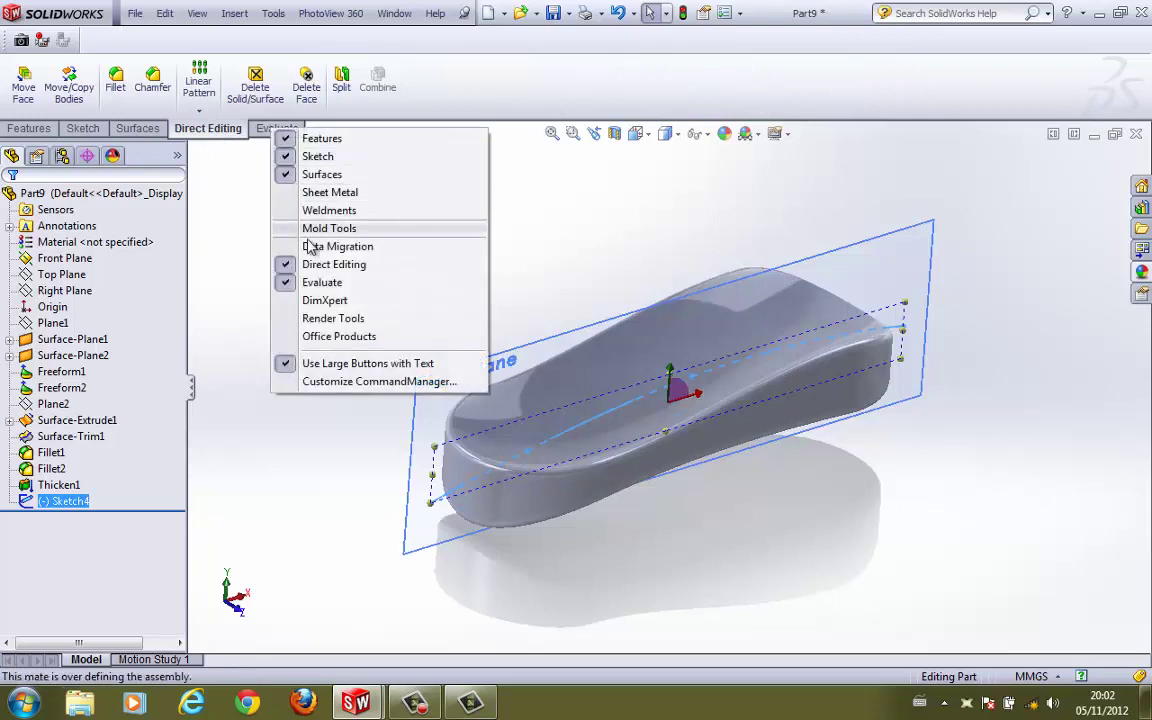
pyautogui.click(204, 135)
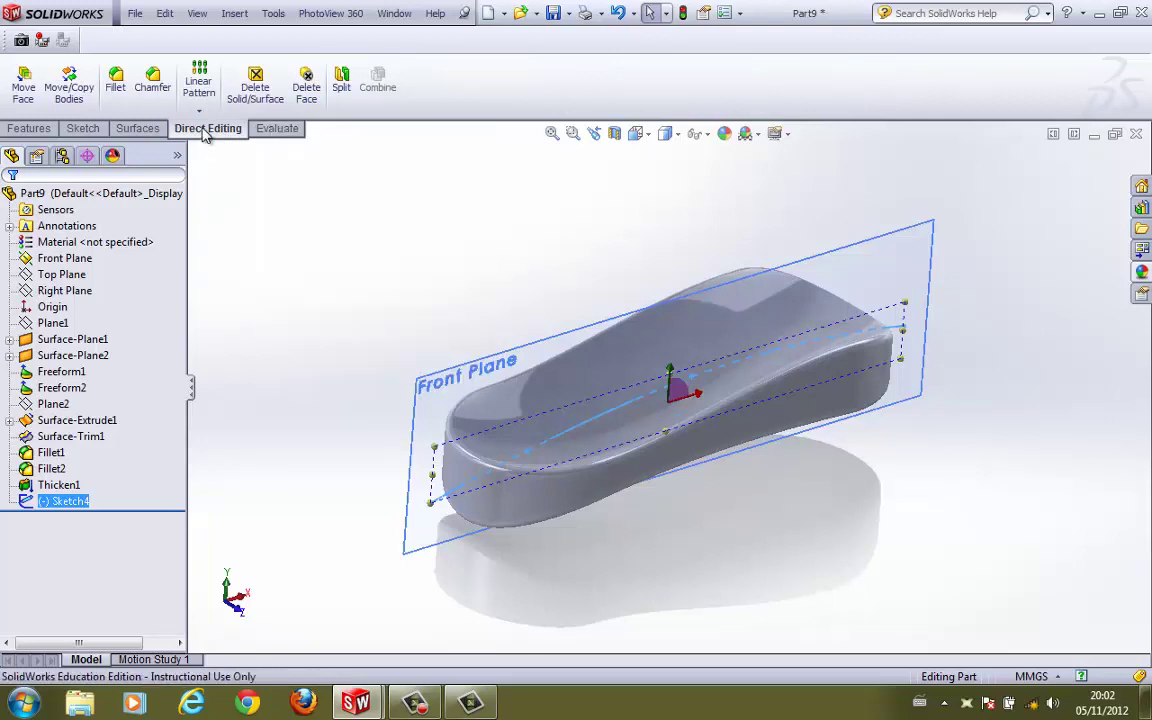
pyautogui.click(345, 86)
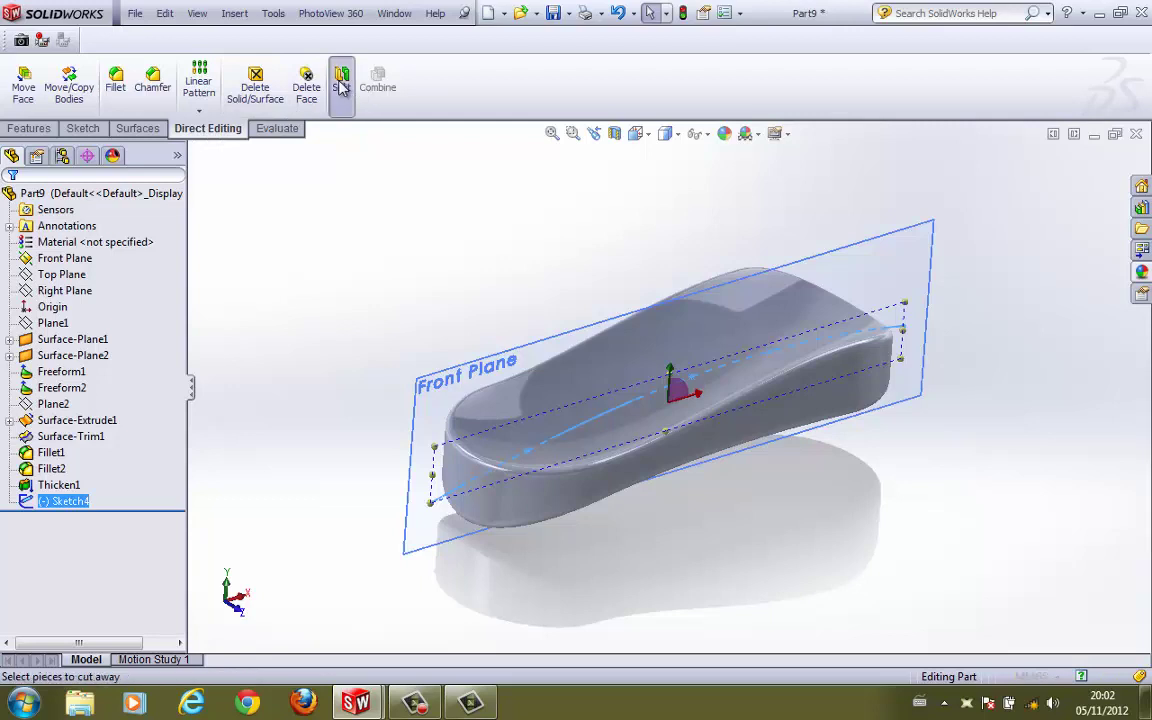
pyautogui.rightClick(120, 335)
pyautogui.click(185, 337)
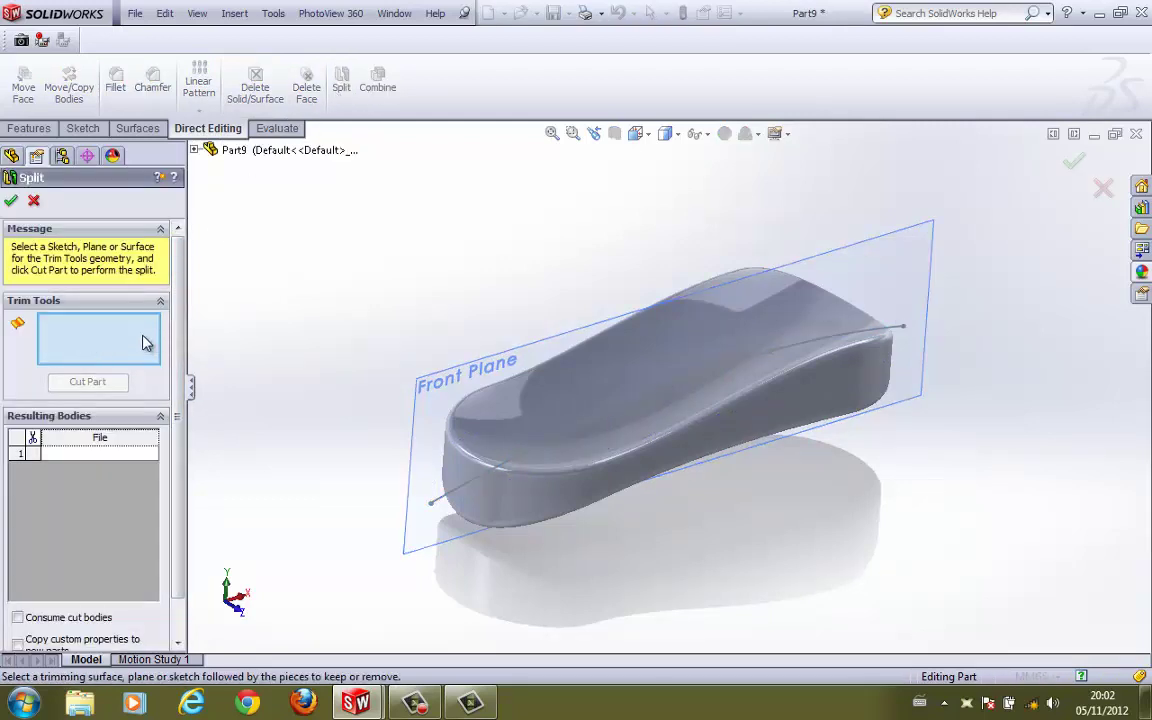
pyautogui.click(444, 502)
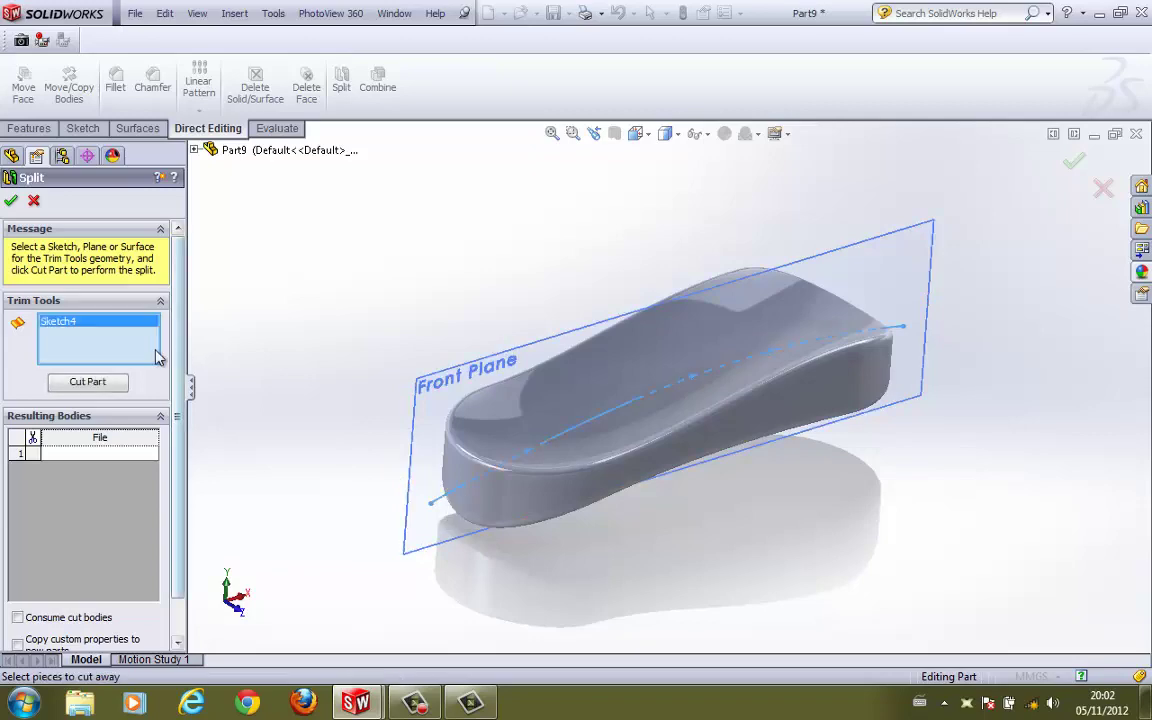
pyautogui.click(80, 386)
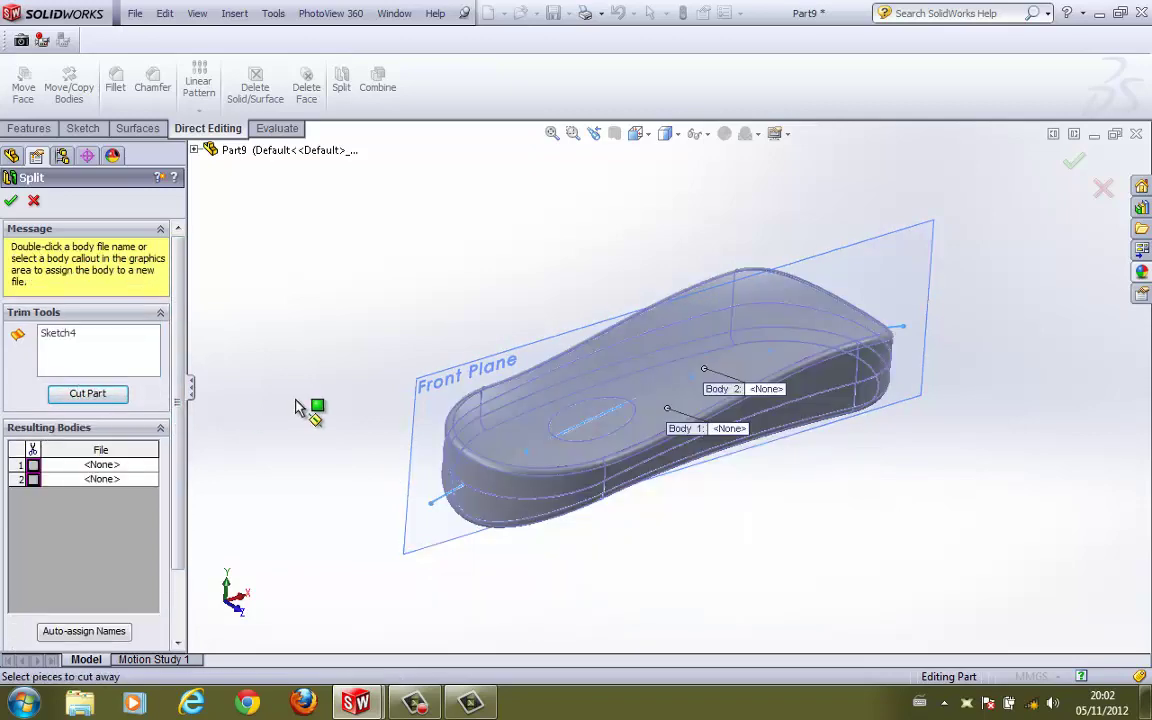
pyautogui.moveTo(296, 407); pyautogui.dragTo(265, 332, button='middle')
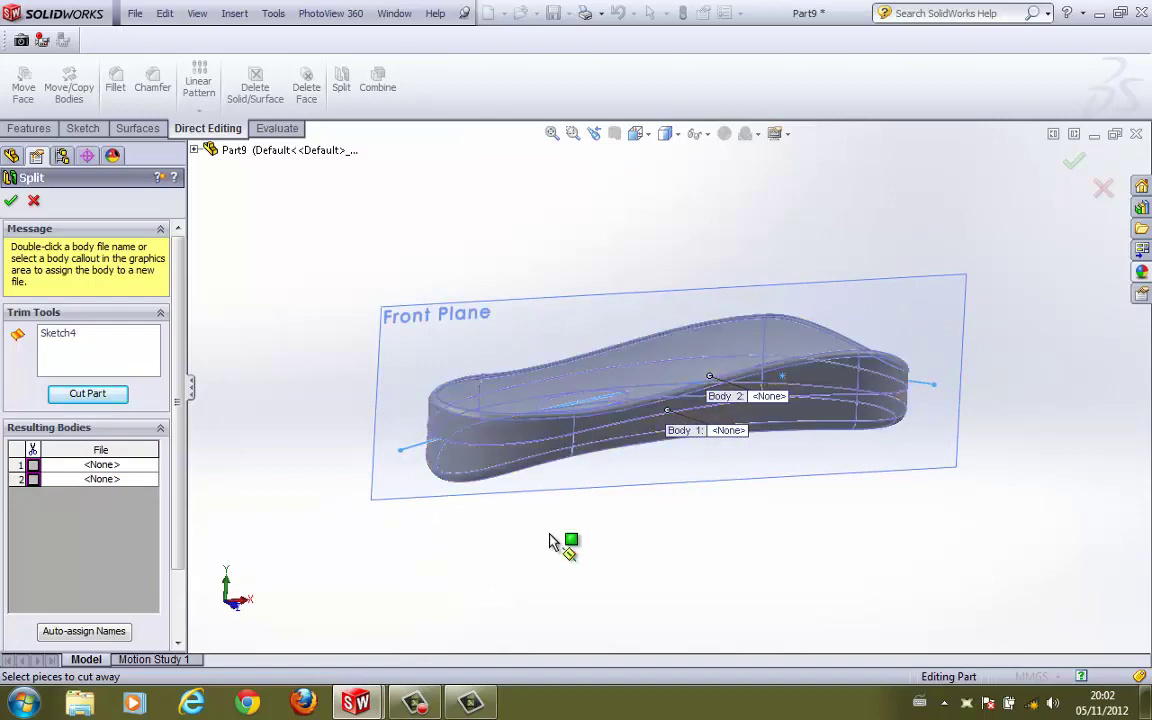
pyautogui.moveTo(545, 535)
pyautogui.mouseDown(button='middle')
pyautogui.moveTo(532, 540)
pyautogui.moveTo(535, 580)
pyautogui.moveTo(526, 500)
pyautogui.moveTo(535, 548)
pyautogui.mouseUp(button='middle')
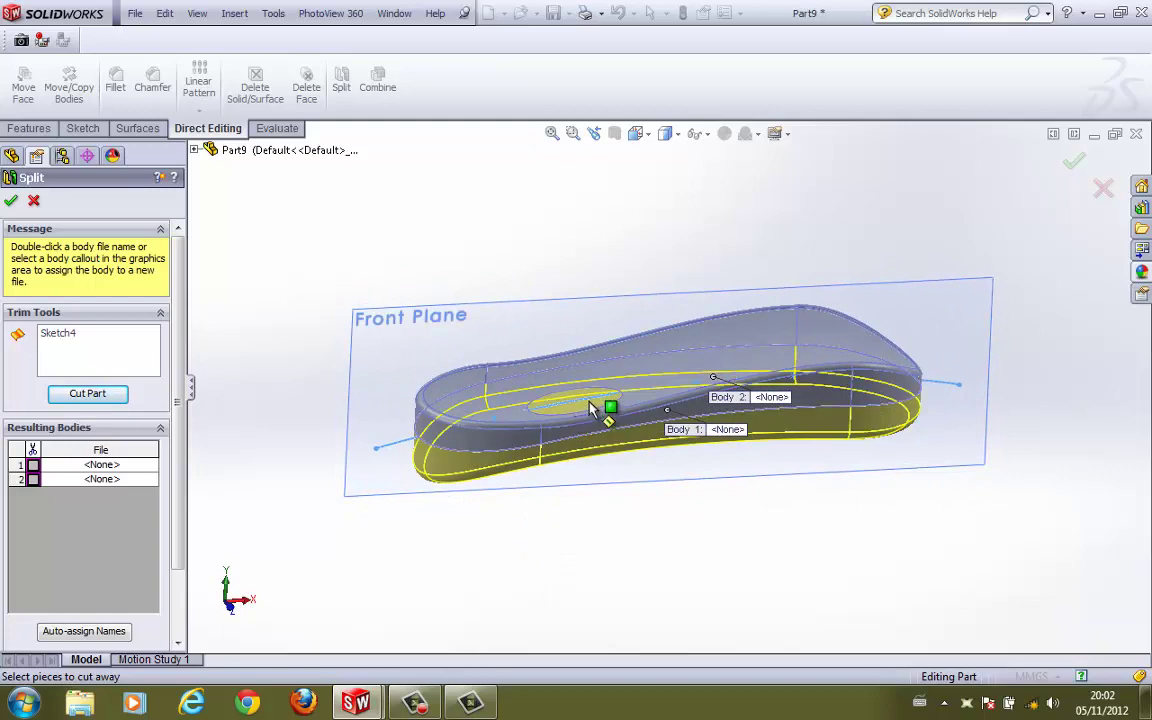
pyautogui.click(35, 200)
pyautogui.moveTo(268, 248); pyautogui.dragTo(280, 298, button='middle')
# Step: Reopen Sketch4 facing the Front Plane, showing the spline's control polygon with the model in wireframe edges
pyautogui.click(70, 501)
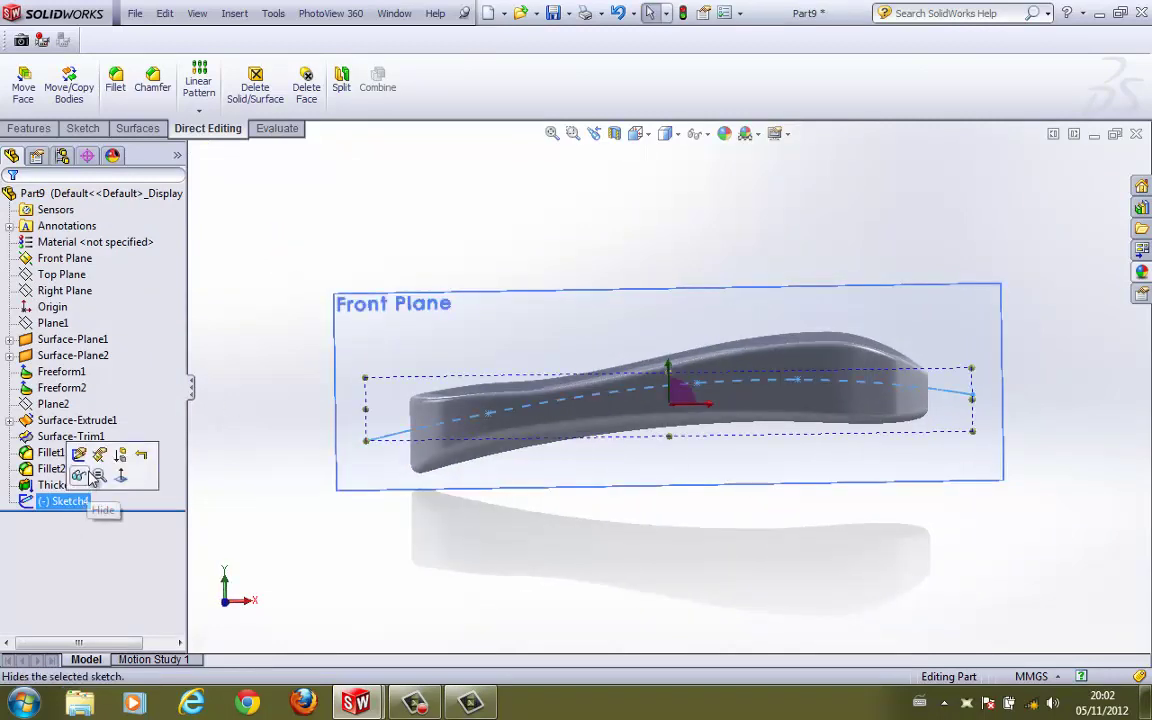
pyautogui.click(77, 452)
pyautogui.rightClick(92, 505)
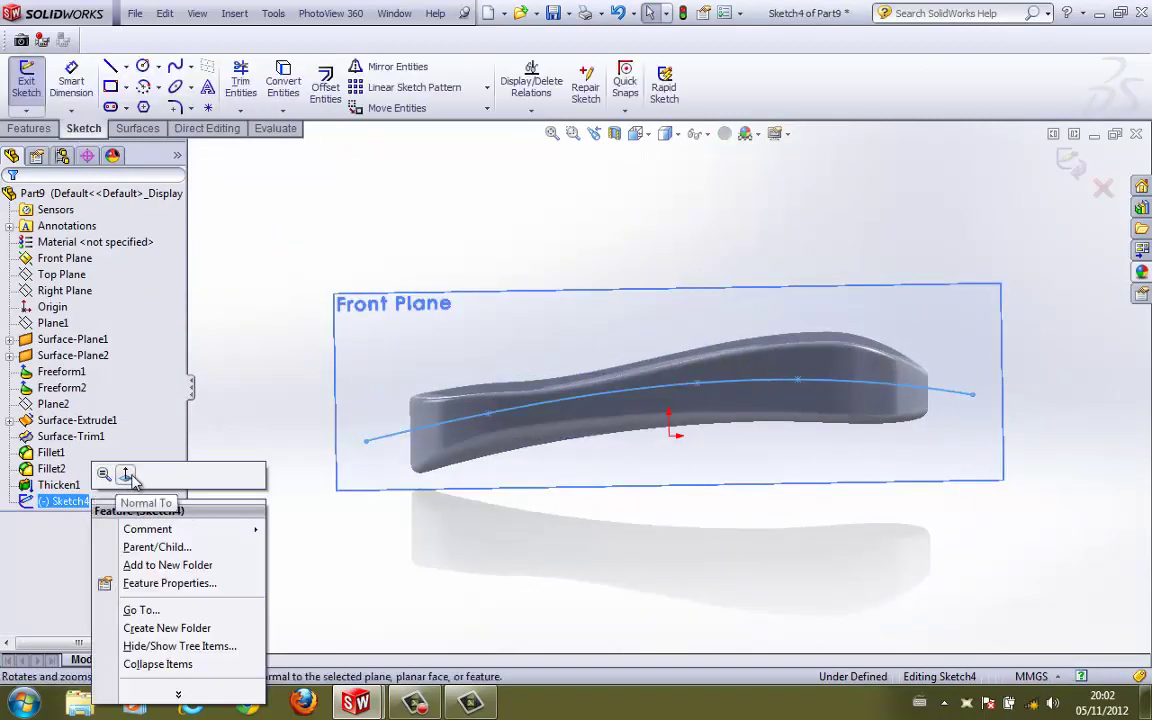
pyautogui.click(121, 472)
pyautogui.click(610, 395)
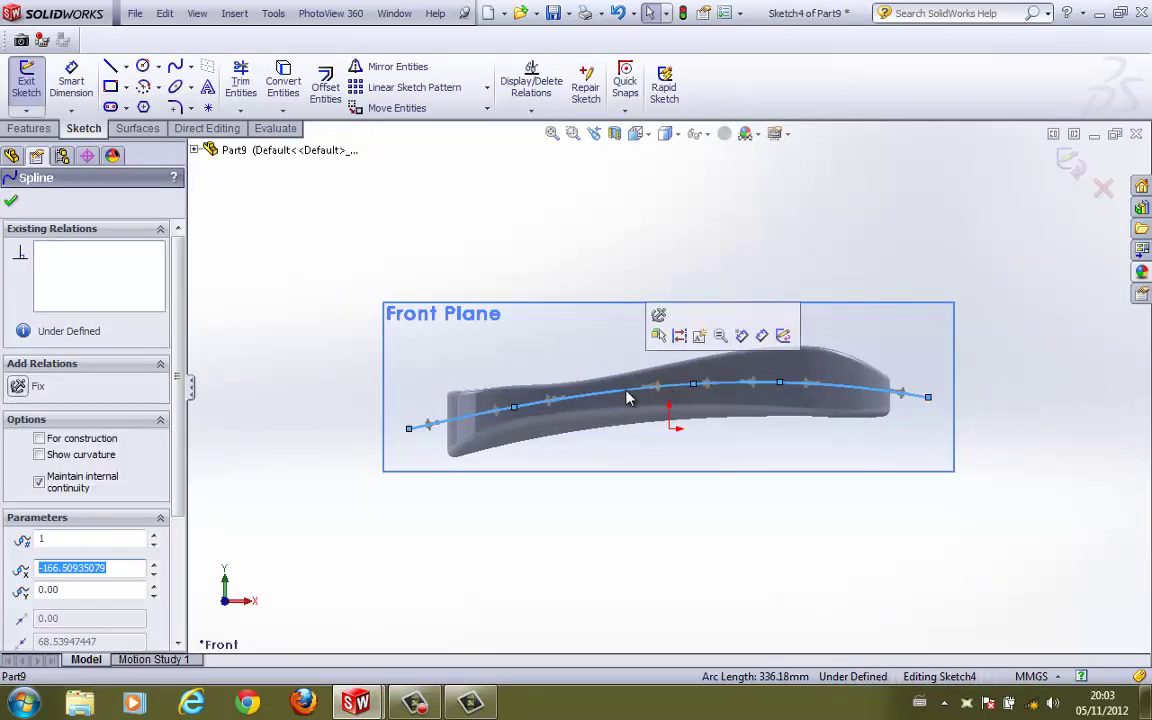
pyautogui.rightClick(627, 398)
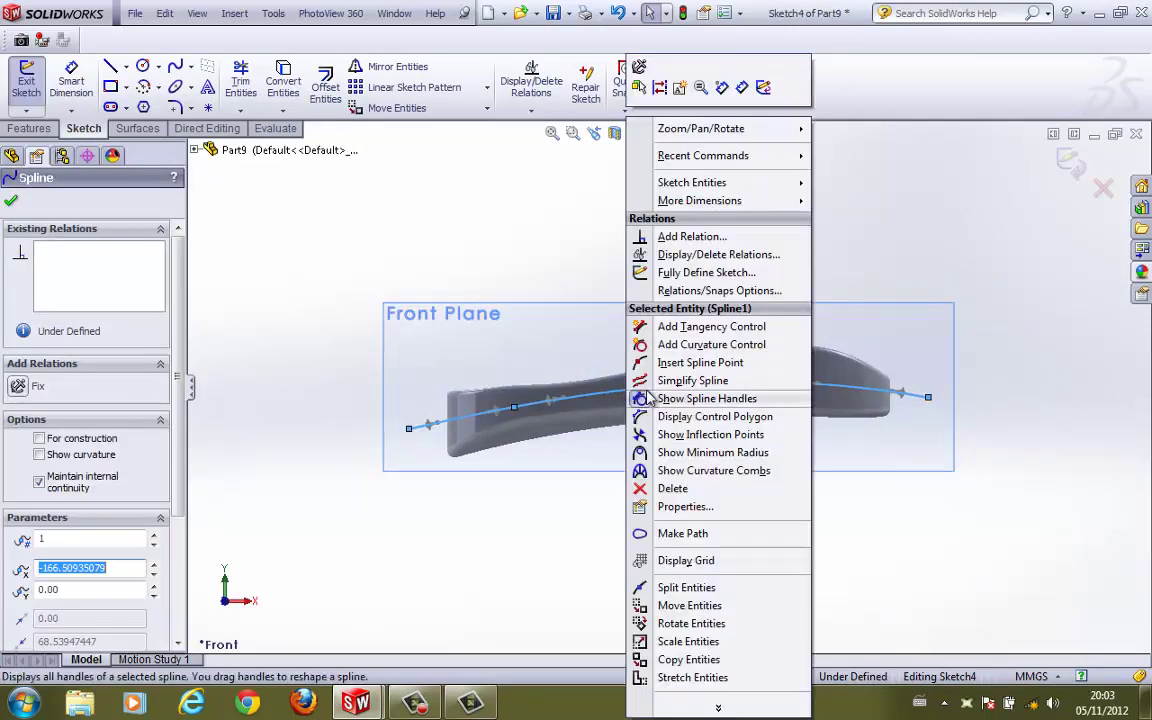
pyautogui.click(714, 417)
pyautogui.scroll(-3, 655, 412)
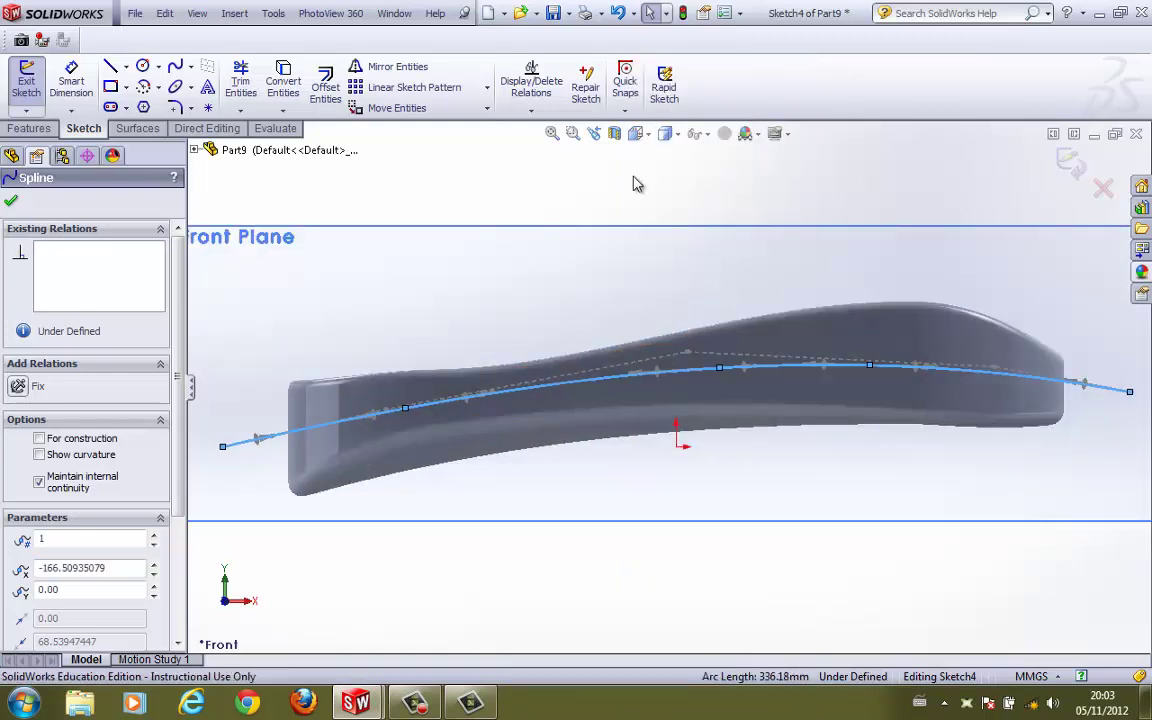
pyautogui.click(677, 135)
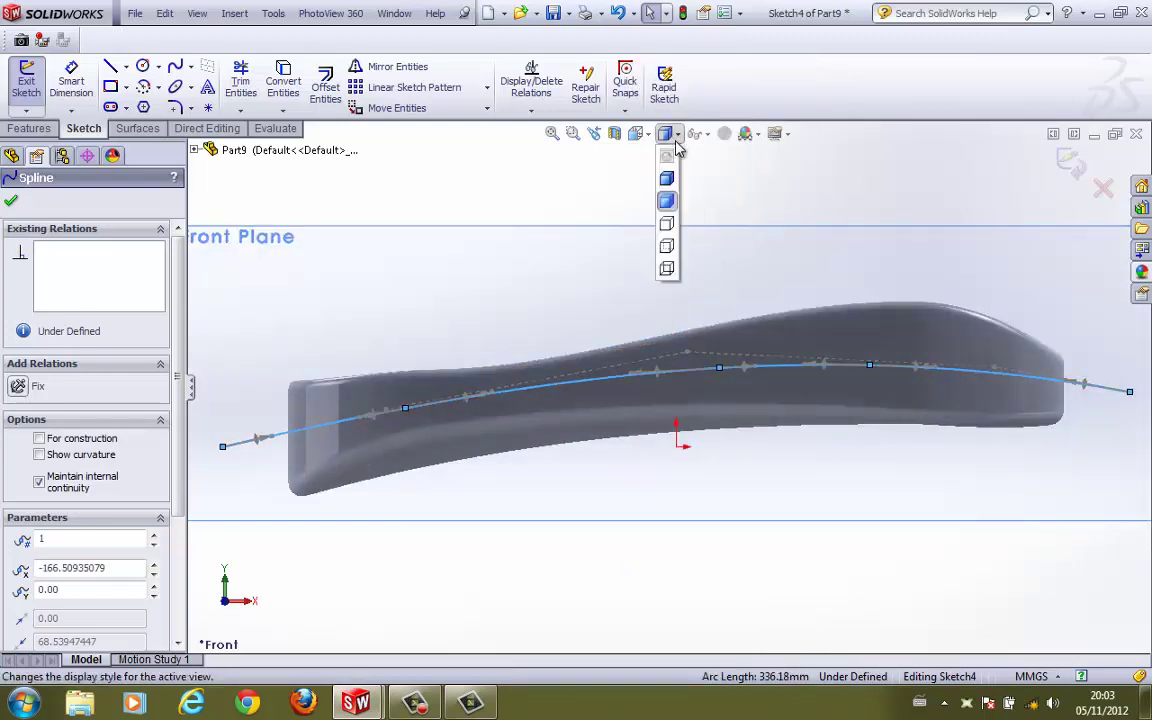
pyautogui.click(668, 247)
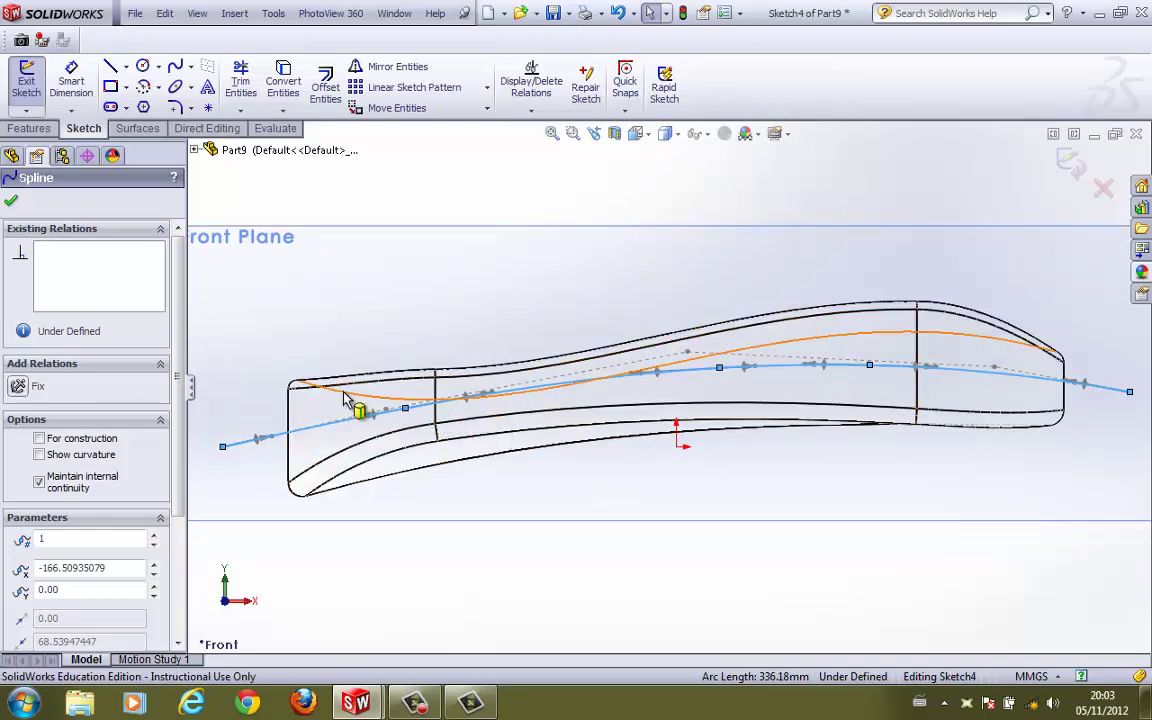
# Step: Drag the spline's control vertices so the curve sweeps down past the part's lower left end
pyautogui.moveTo(466, 399)
pyautogui.mouseDown()
pyautogui.moveTo(489, 419)
pyautogui.moveTo(481, 408)
pyautogui.mouseUp()
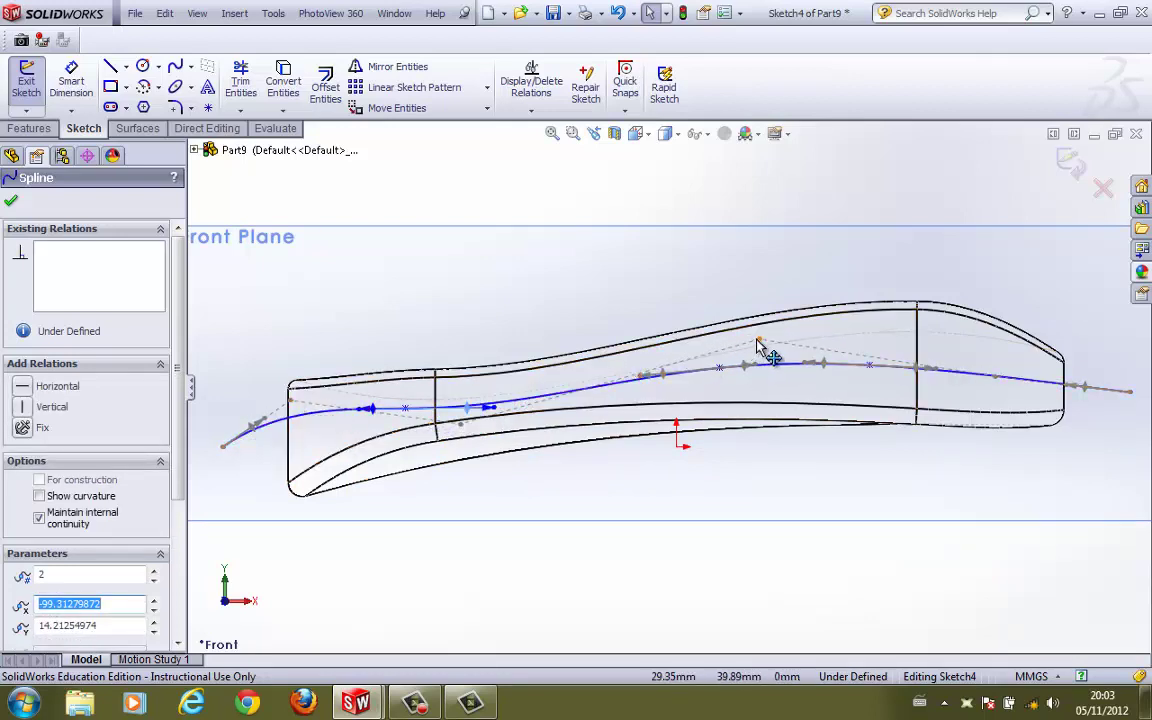
pyautogui.moveTo(762, 342); pyautogui.dragTo(779, 376)
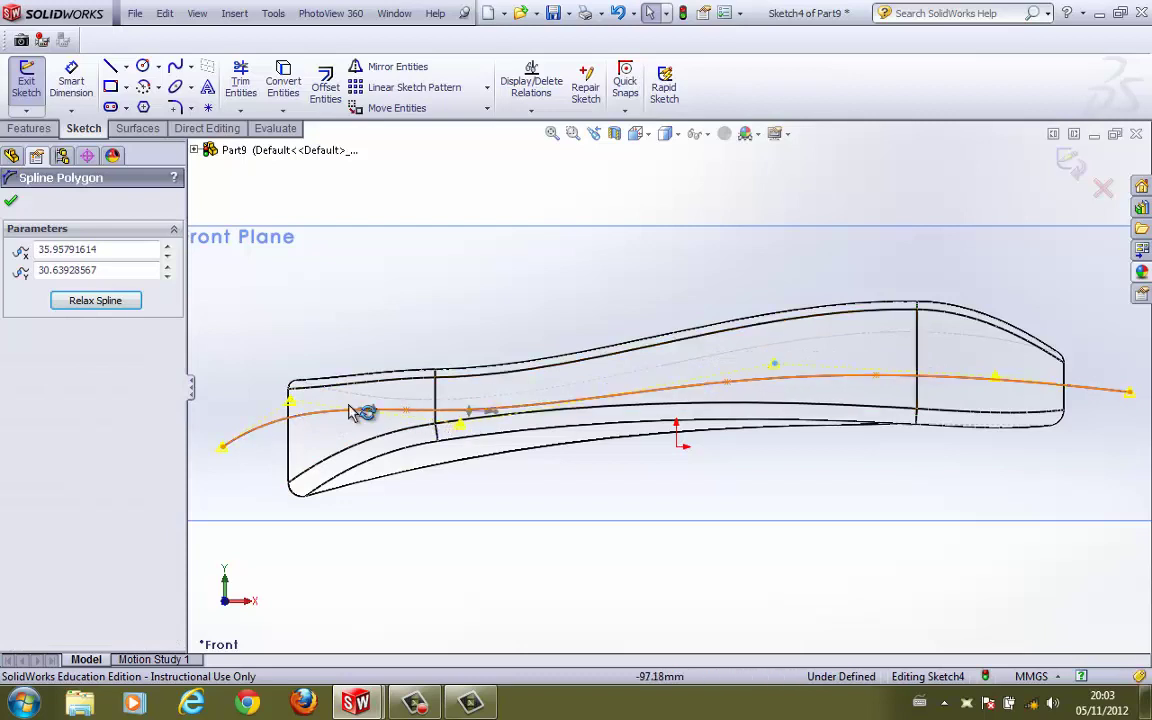
pyautogui.moveTo(289, 404); pyautogui.dragTo(291, 428)
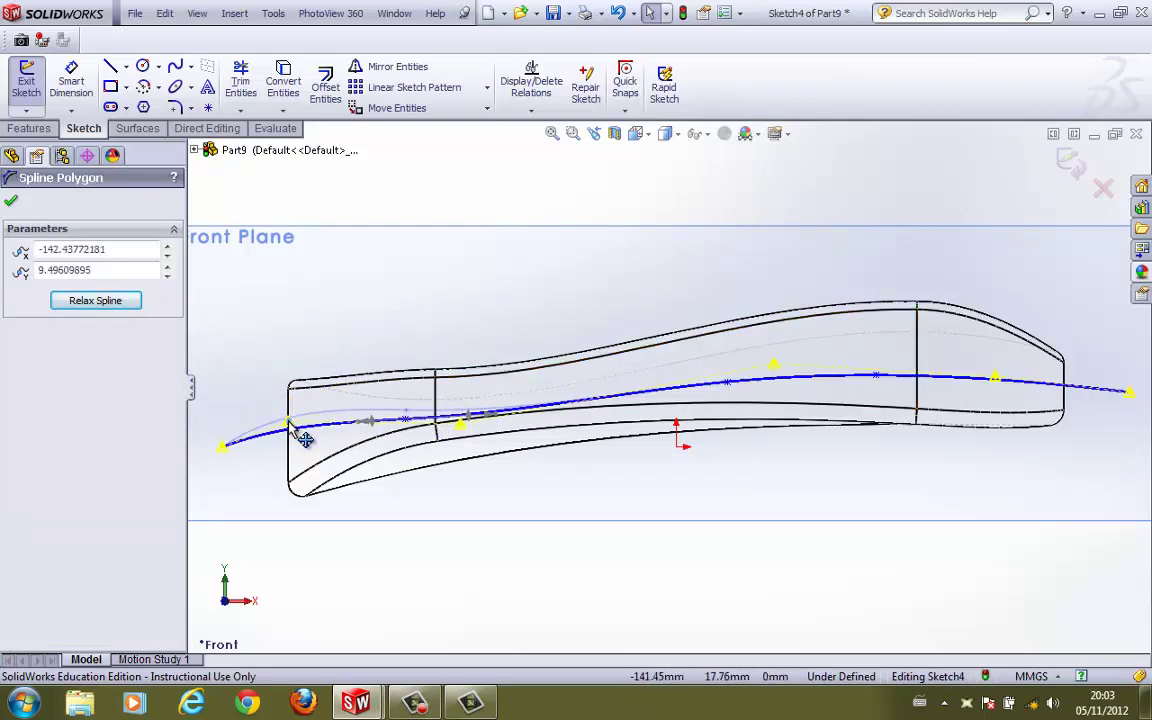
pyautogui.moveTo(223, 446); pyautogui.dragTo(221, 495)
pyautogui.moveTo(459, 425); pyautogui.dragTo(468, 413)
pyautogui.moveTo(285, 413); pyautogui.dragTo(287, 477)
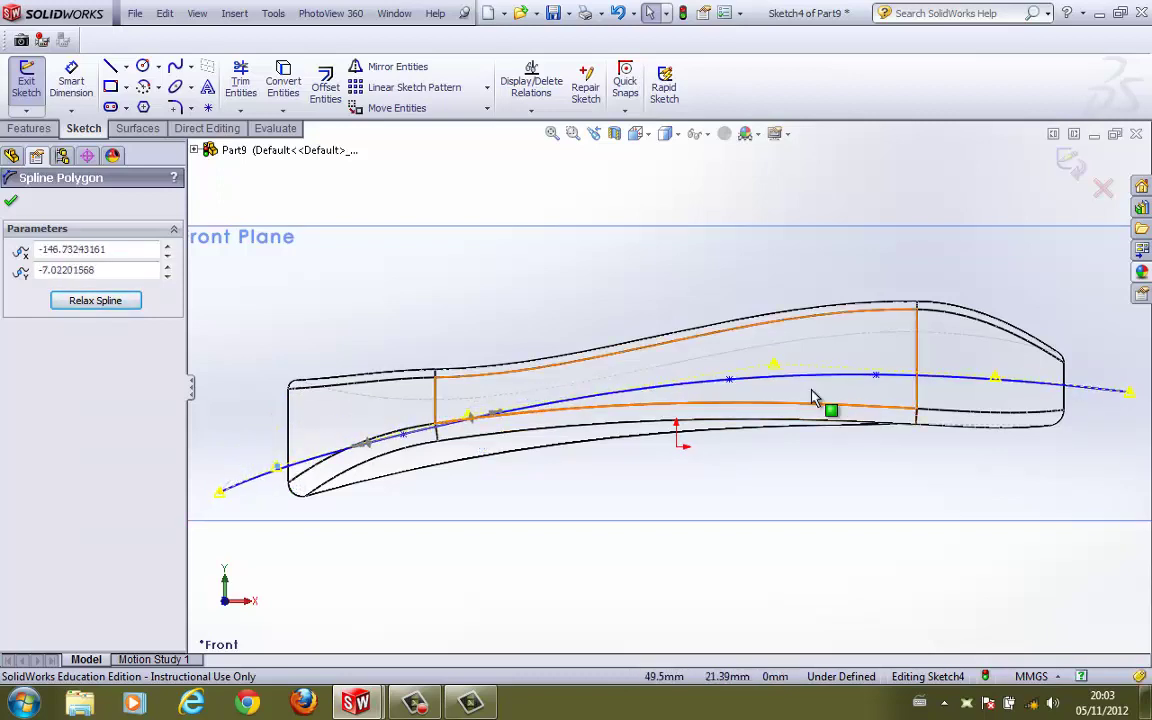
pyautogui.click(343, 580)
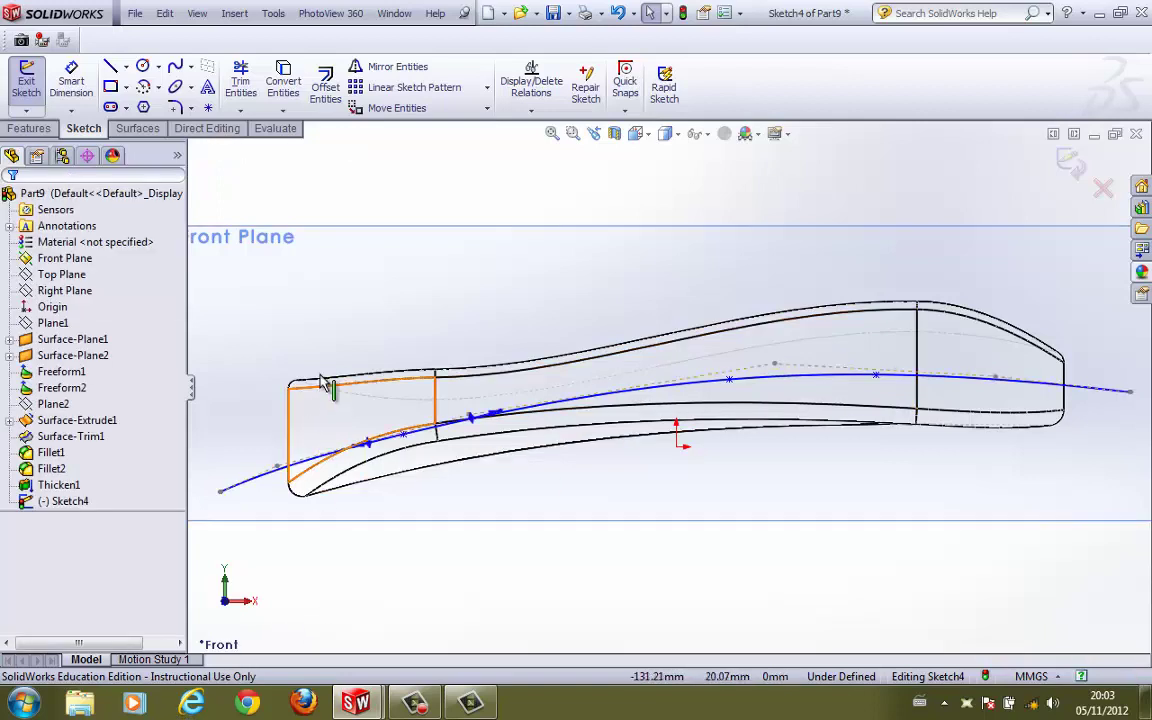
# Step: Exit the sketch and show the slab Shaded With Edges, fitted in a 3D view
pyautogui.click(26, 82)
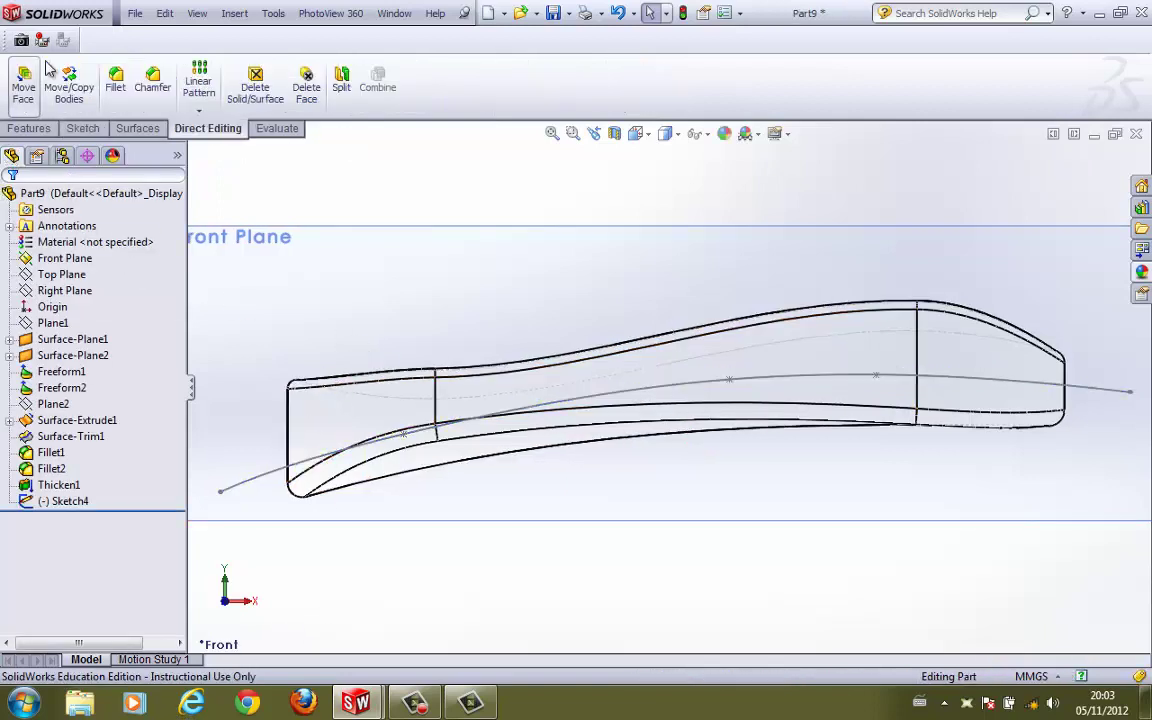
pyautogui.click(677, 135)
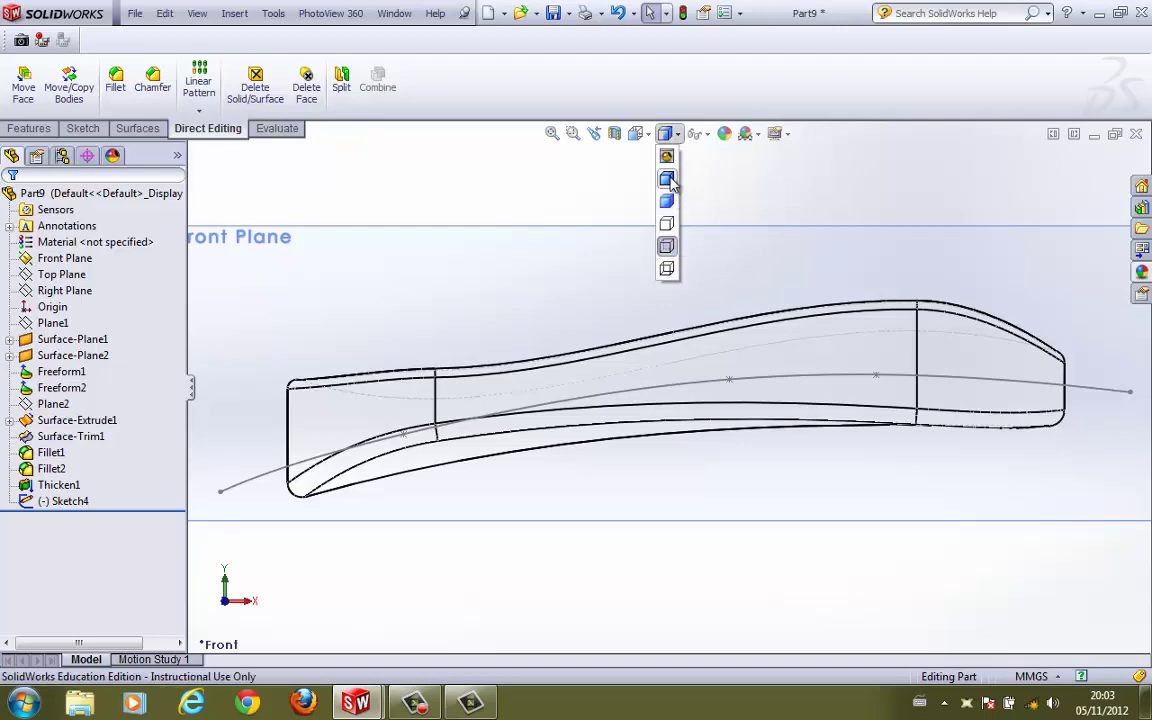
pyautogui.click(667, 178)
pyautogui.press('f')
pyautogui.moveTo(563, 216); pyautogui.dragTo(604, 250, button='middle')
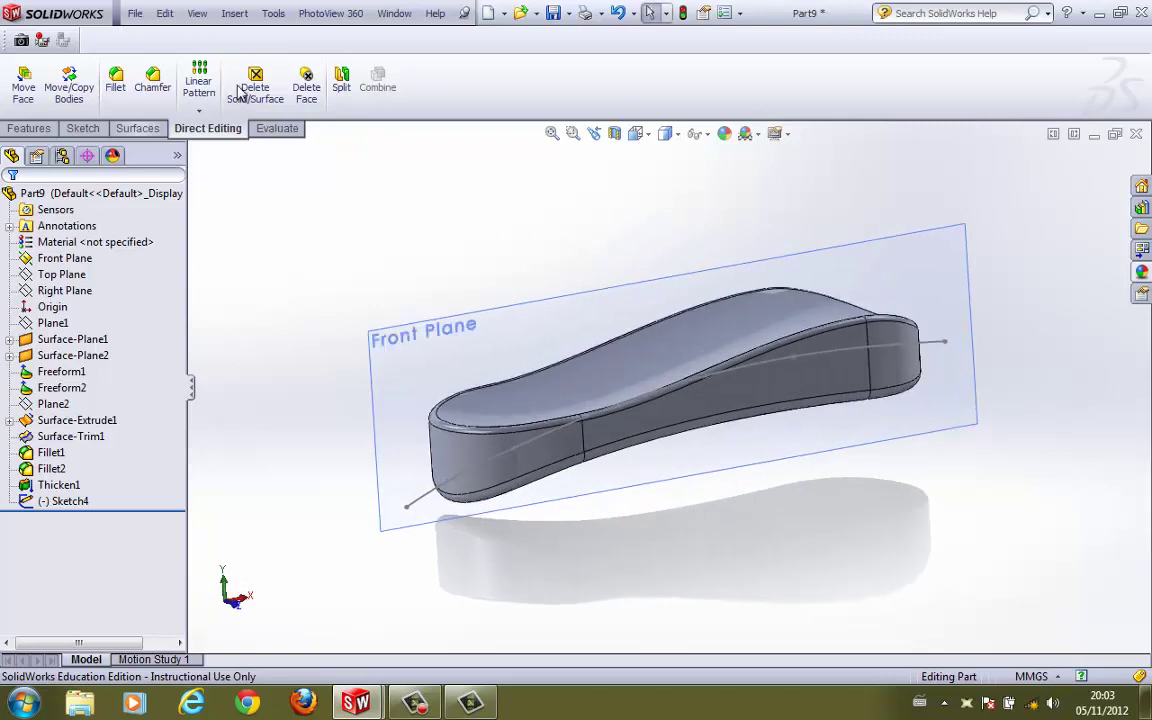
# Step: Try a Split along Sketch4 with Cut Part, then cancel it, leaving one body
pyautogui.click(340, 79)
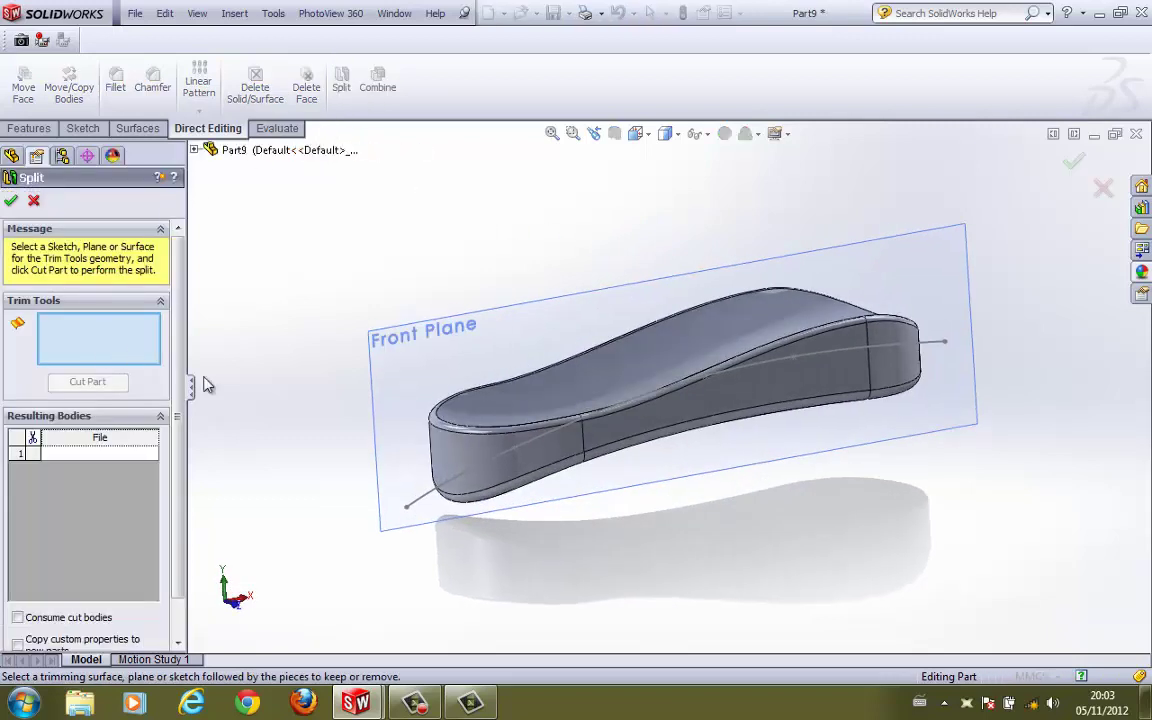
pyautogui.click(436, 496)
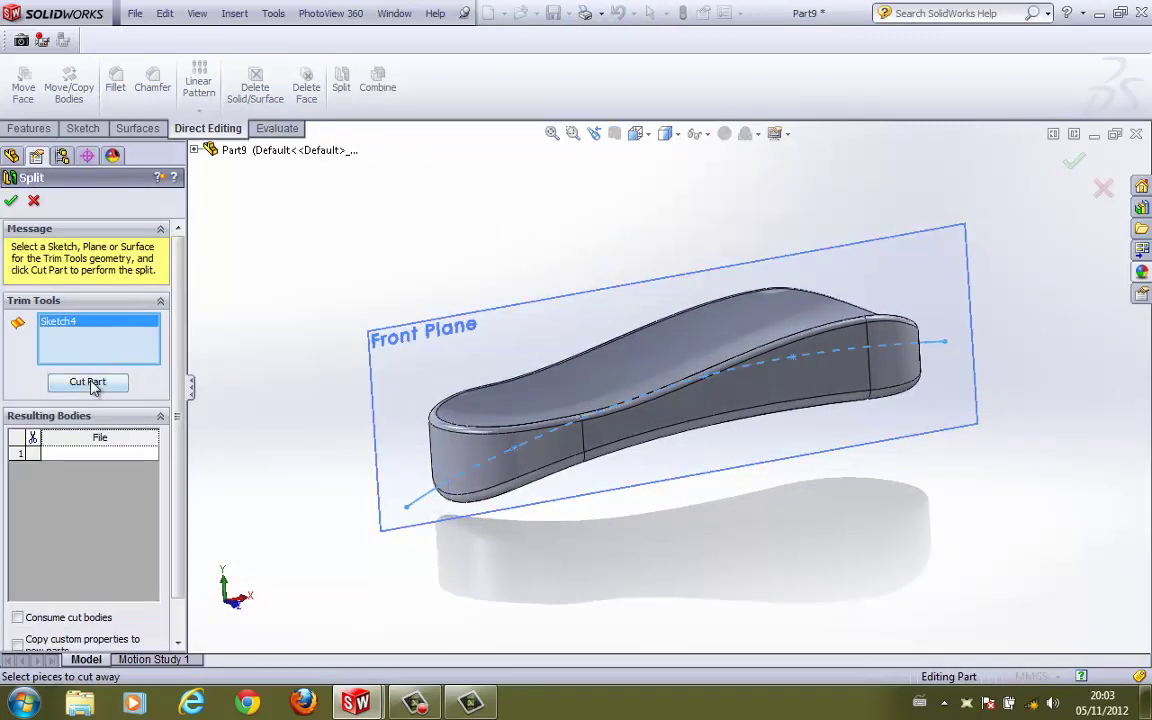
pyautogui.click(91, 383)
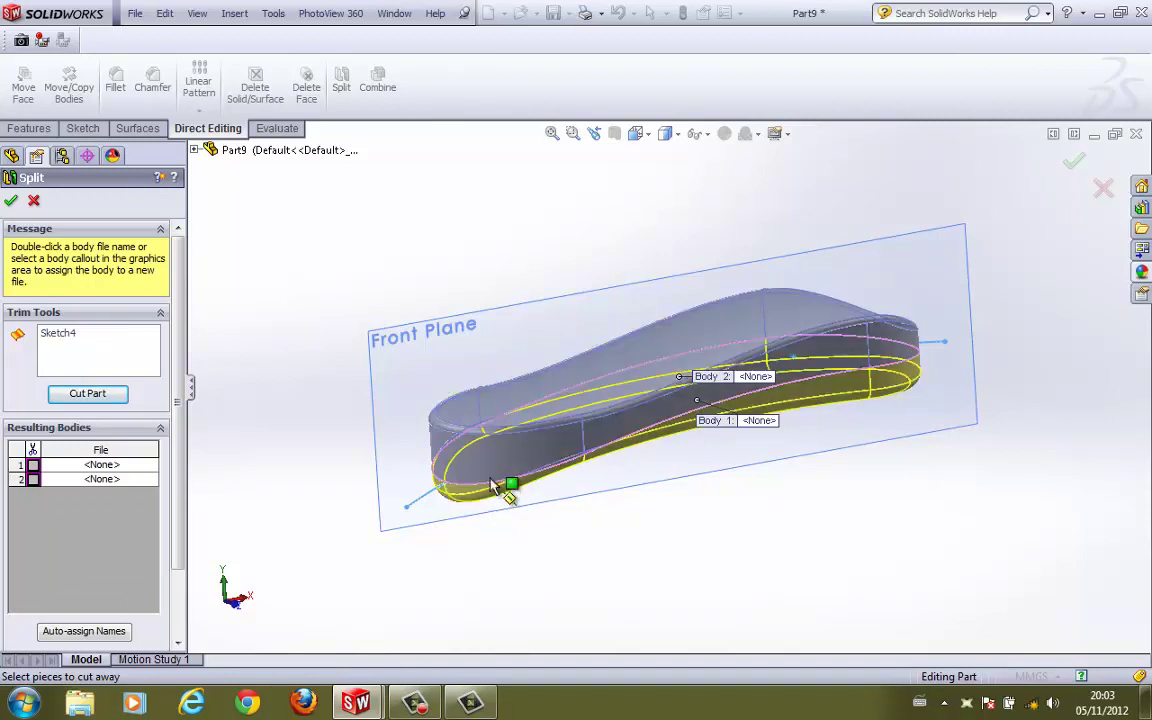
pyautogui.moveTo(303, 283); pyautogui.dragTo(537, 400, button='middle')
pyautogui.click(33, 203)
pyautogui.moveTo(642, 443); pyautogui.dragTo(615, 456, button='middle')
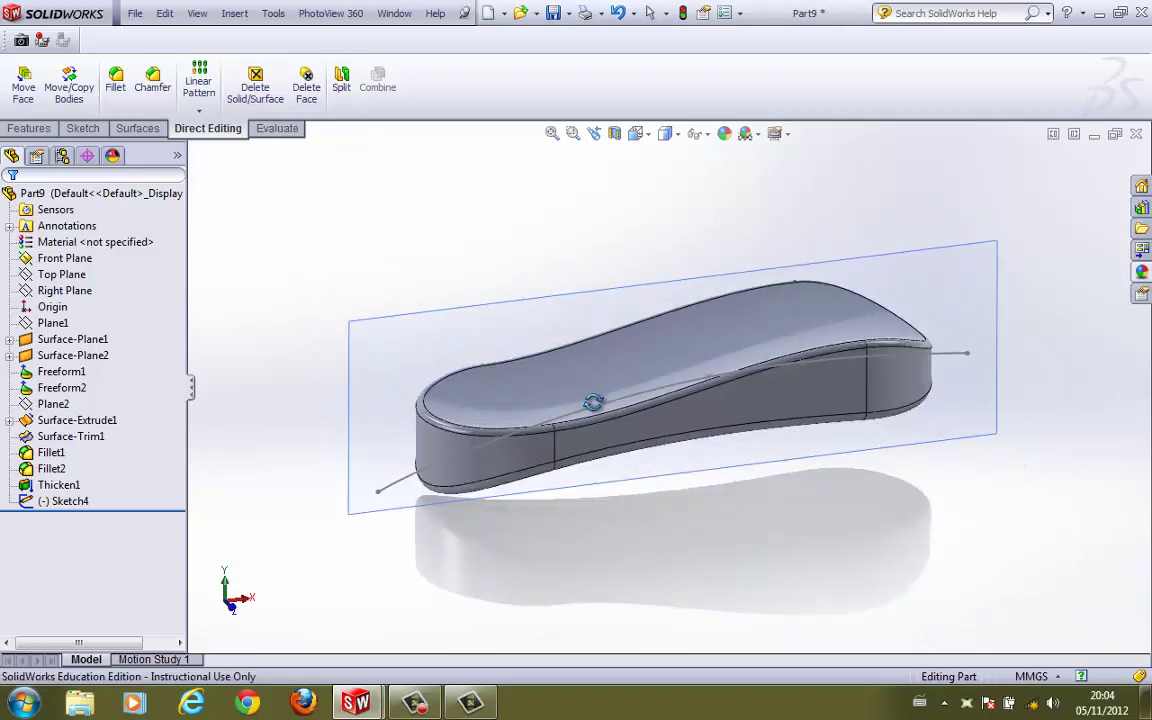
pyautogui.moveTo(593, 402); pyautogui.dragTo(570, 397, button='middle')
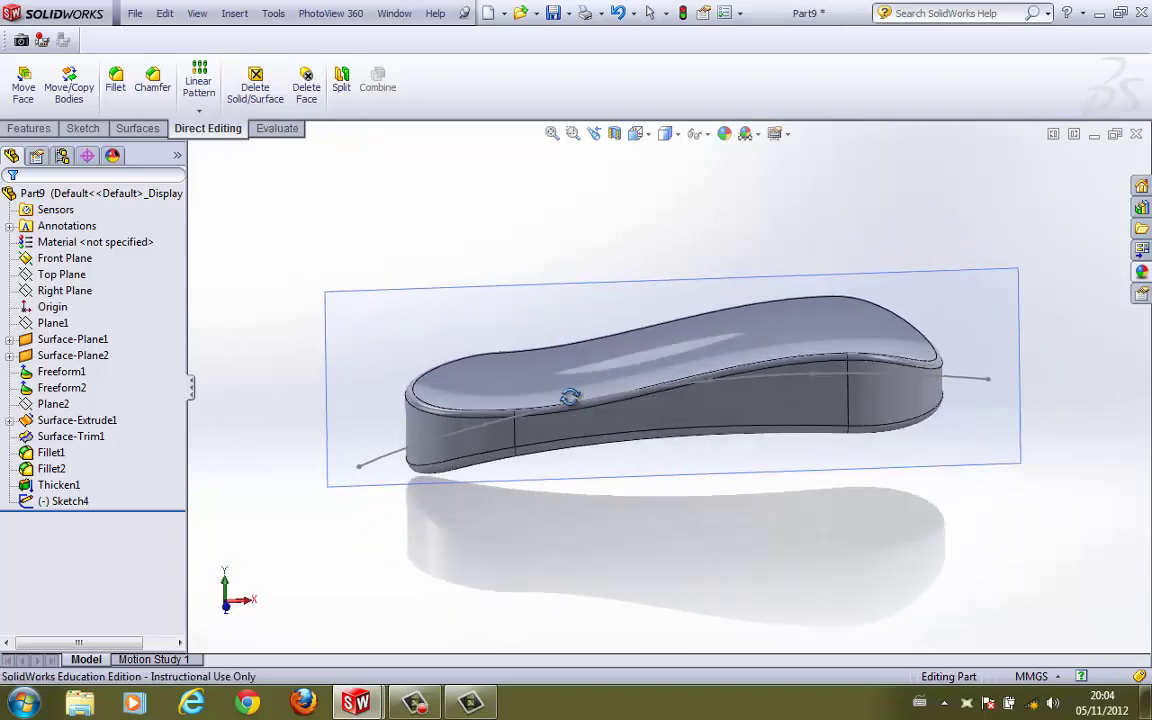
# Step: Split with Sketch4 as trim tool, Cut Part and Body 1 ticked, producing Split1[1] and Split1[2]
pyautogui.click(570, 404)
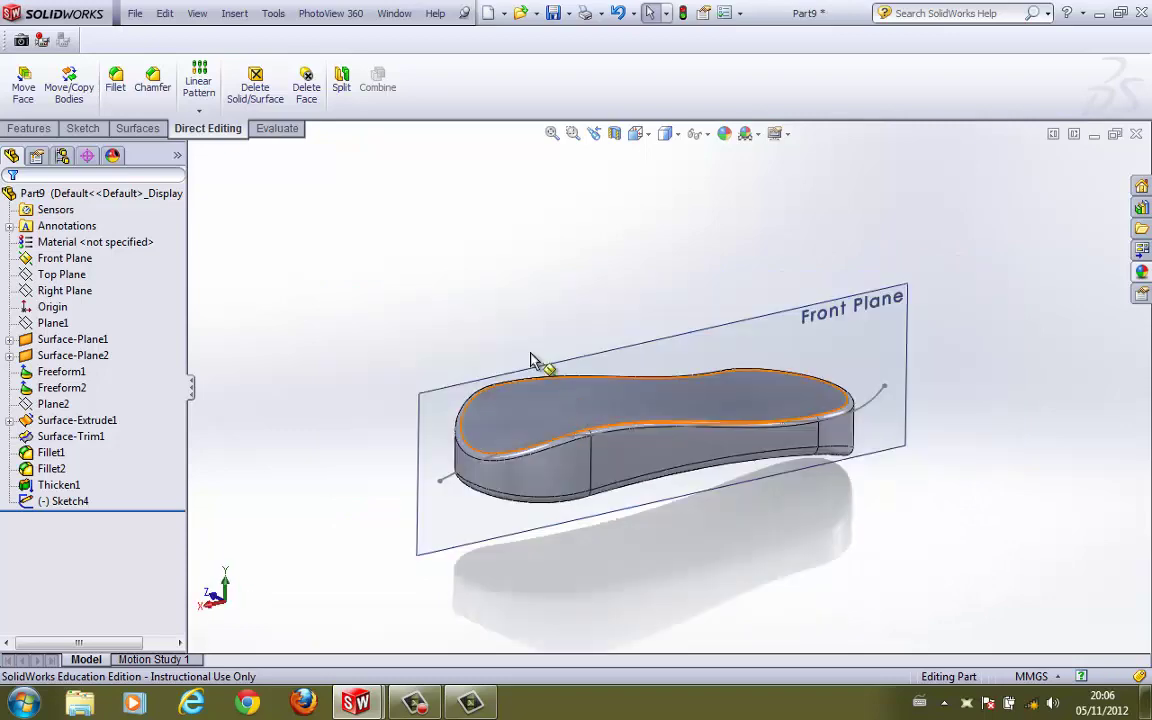
pyautogui.moveTo(429, 285); pyautogui.dragTo(435, 240, button='middle')
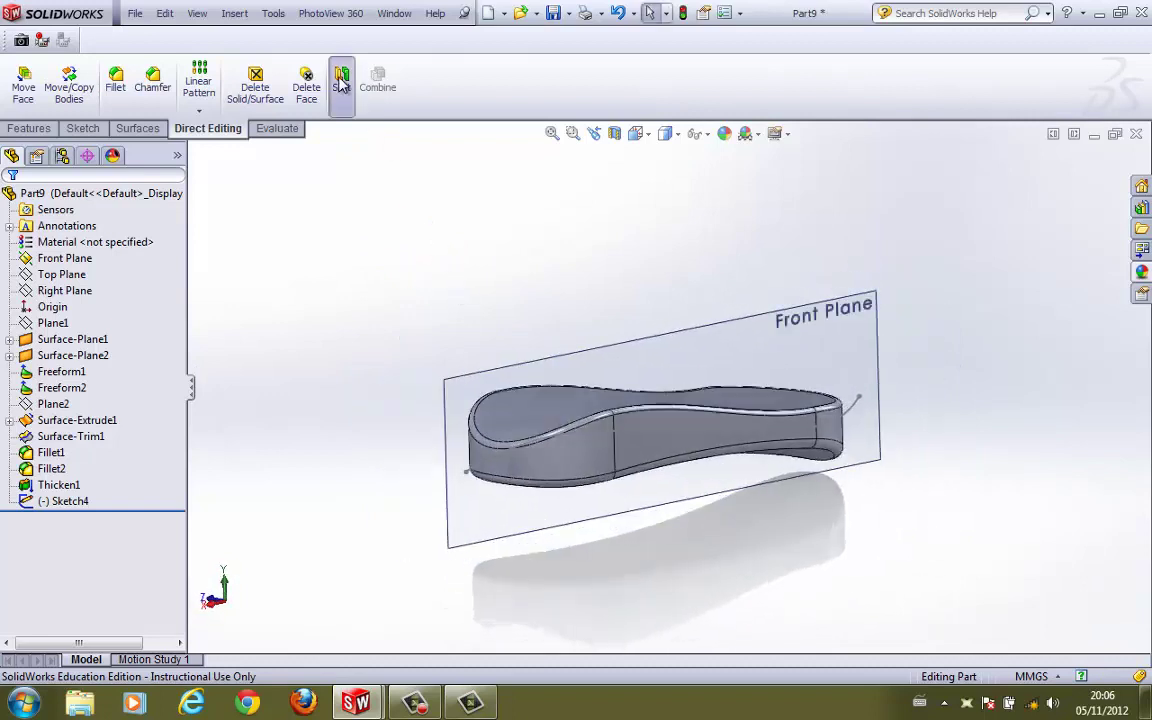
pyautogui.click(341, 83)
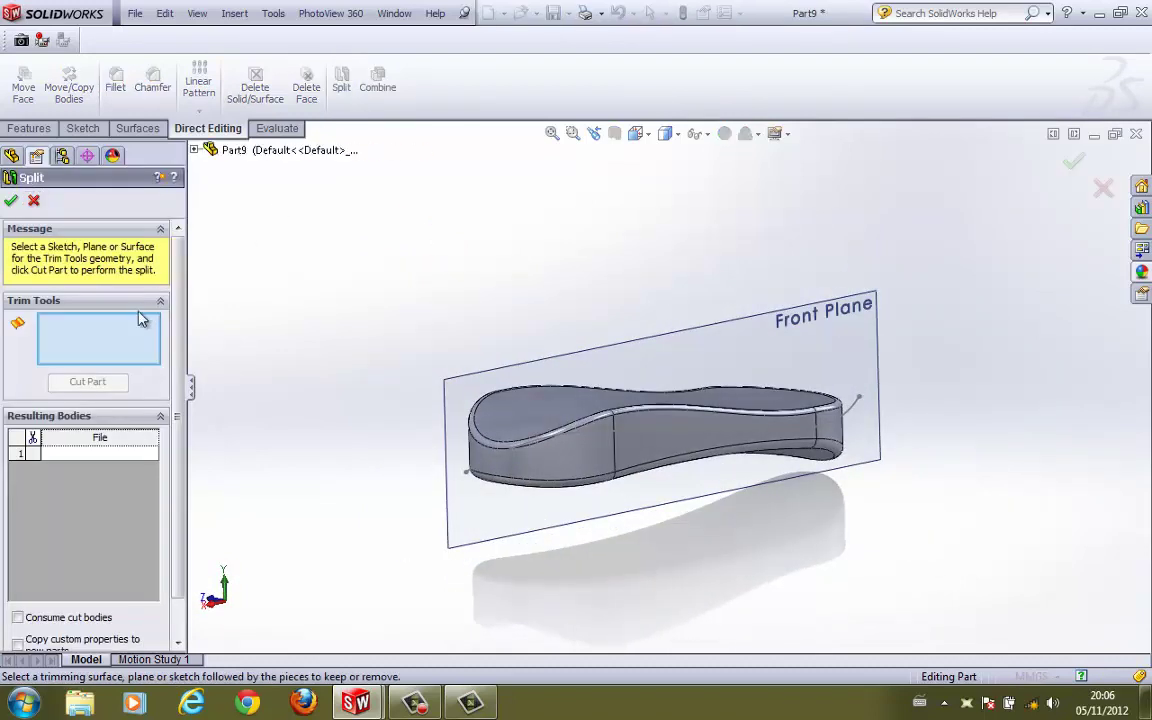
pyautogui.click(481, 467)
pyautogui.click(105, 386)
pyautogui.click(510, 445)
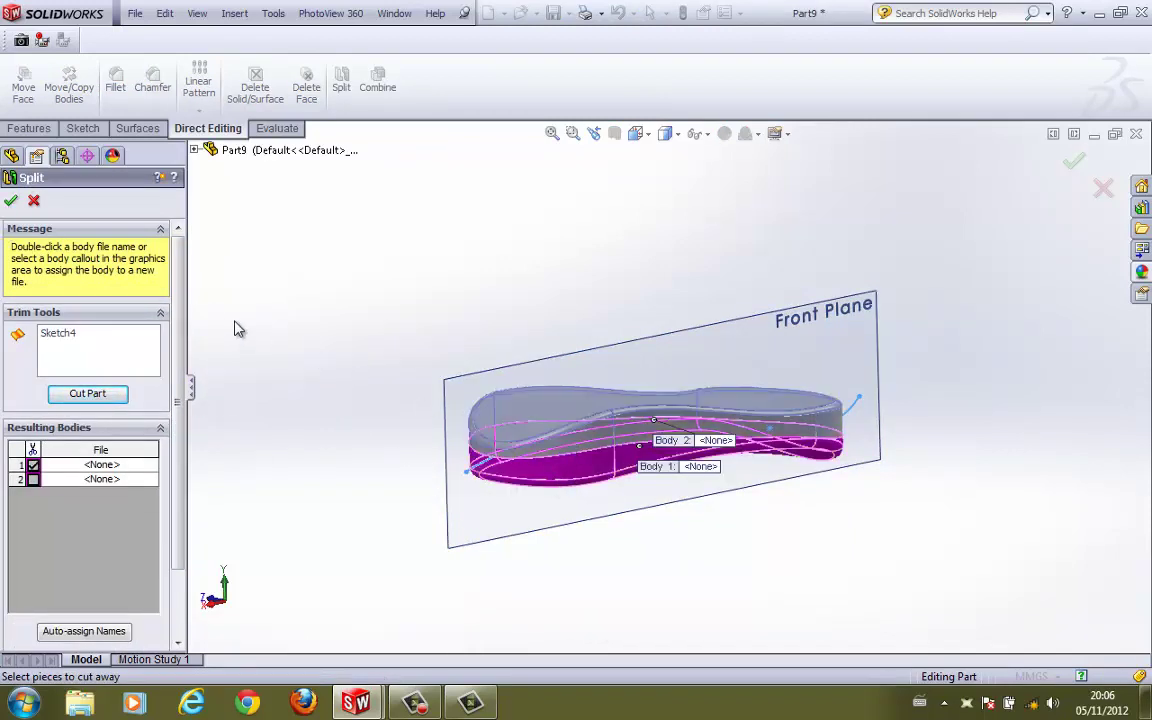
pyautogui.click(11, 203)
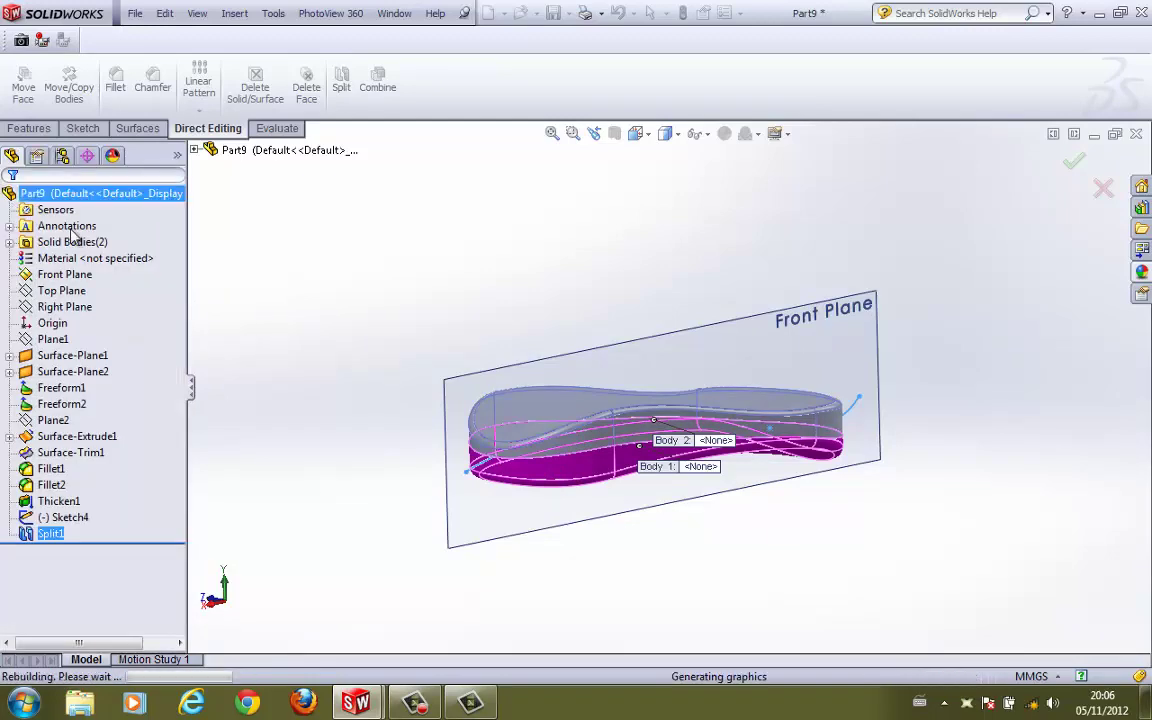
# Step: Expand the Solid Bodies folder and select the Split1[1] and Split1[2] bodies
pyautogui.moveTo(311, 324); pyautogui.dragTo(263, 324, button='middle')
pyautogui.click(9, 242)
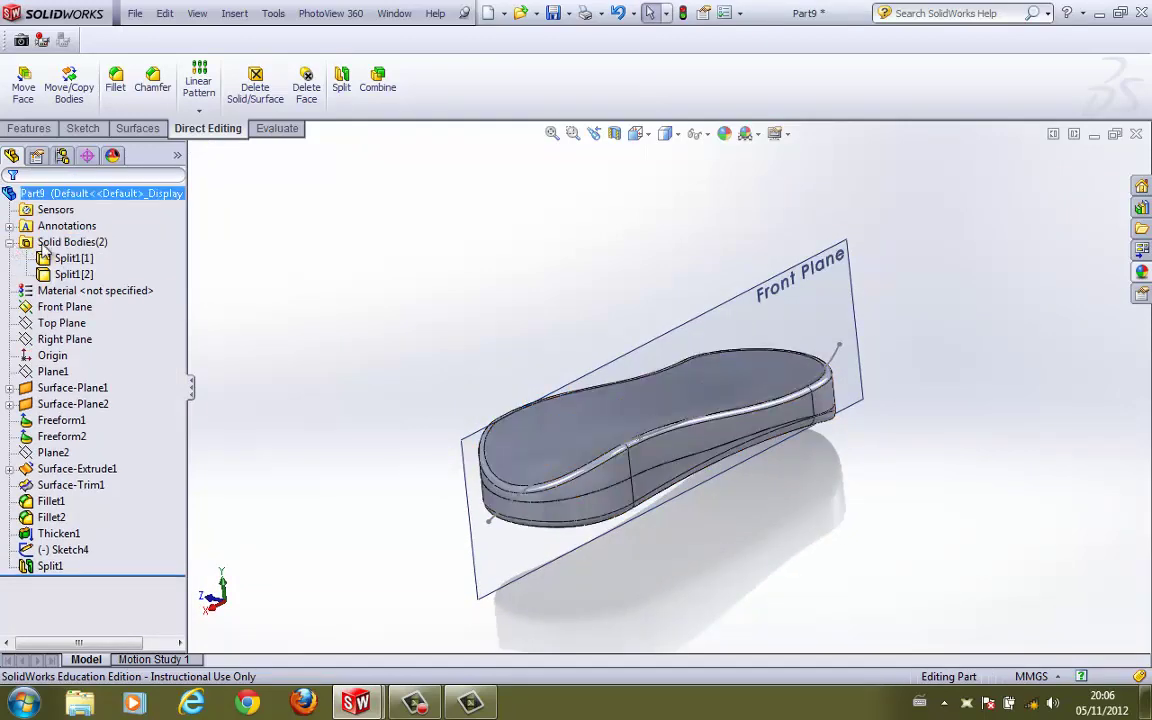
pyautogui.click(68, 258)
pyautogui.keyDown('ctrl'); pyautogui.click(74, 275); pyautogui.keyUp('ctrl')
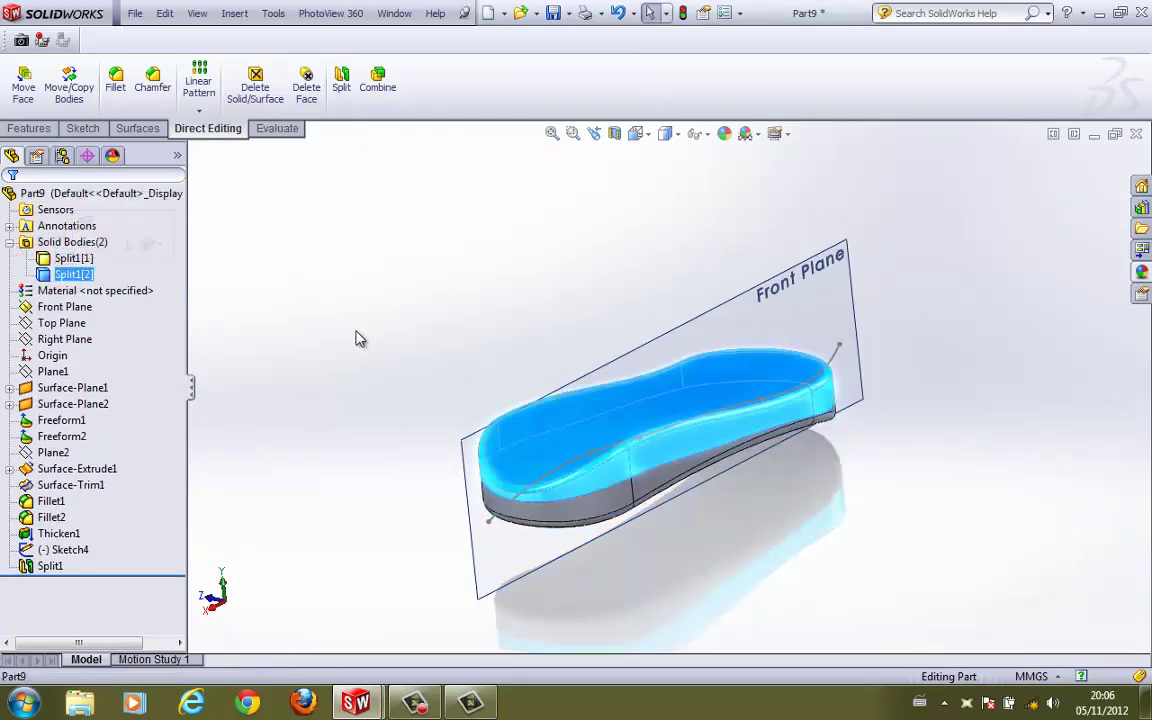
pyautogui.click(357, 340)
pyautogui.moveTo(357, 340); pyautogui.dragTo(300, 318, button='middle')
# Step: Review the right-click actions, such as Insert into New Part, for Split1[2] and Split1[1]
pyautogui.rightClick(74, 274)
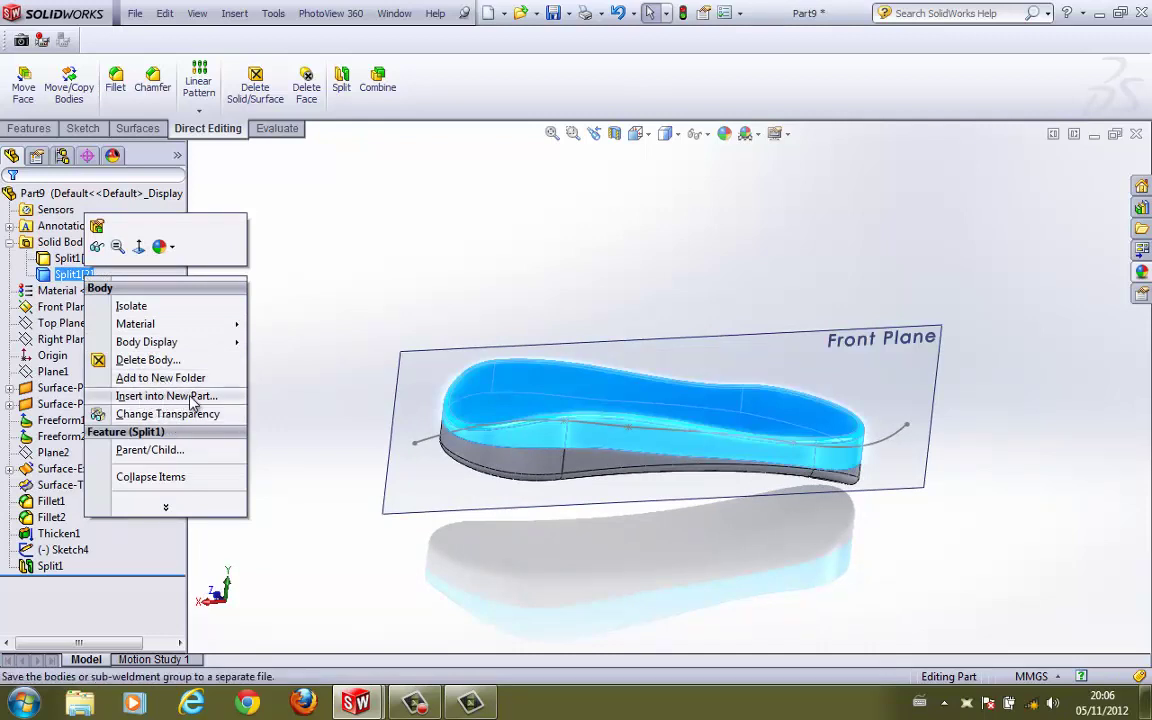
pyautogui.click(321, 314)
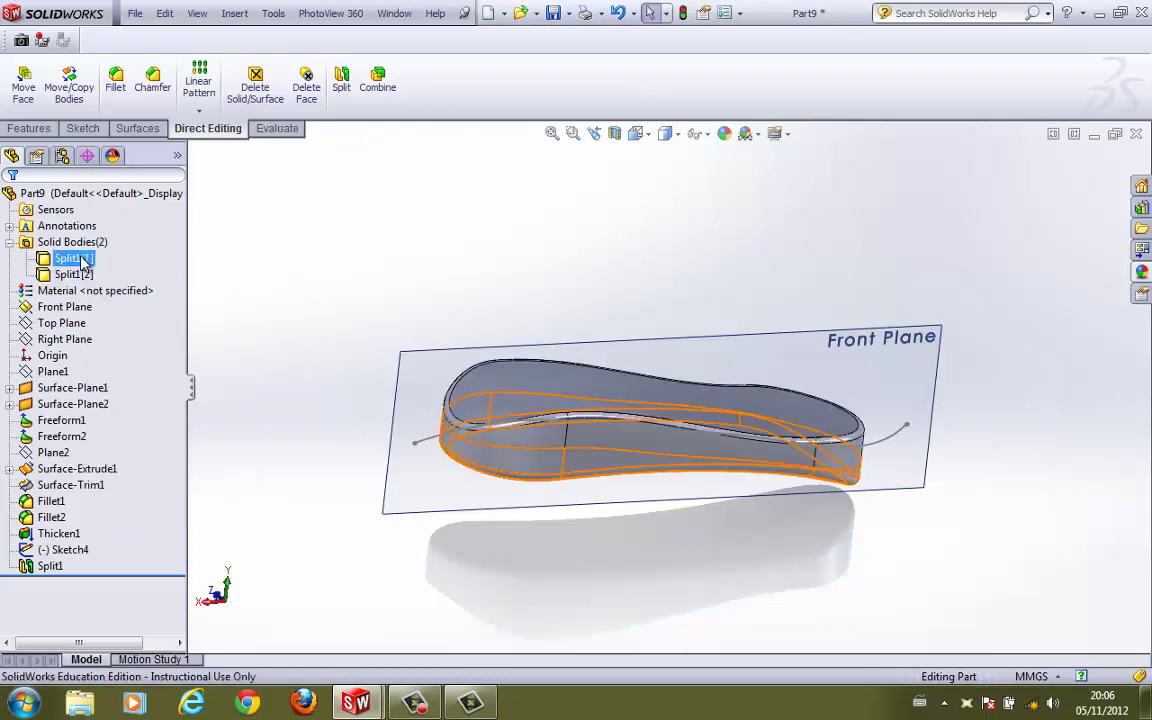
pyautogui.rightClick(70, 258)
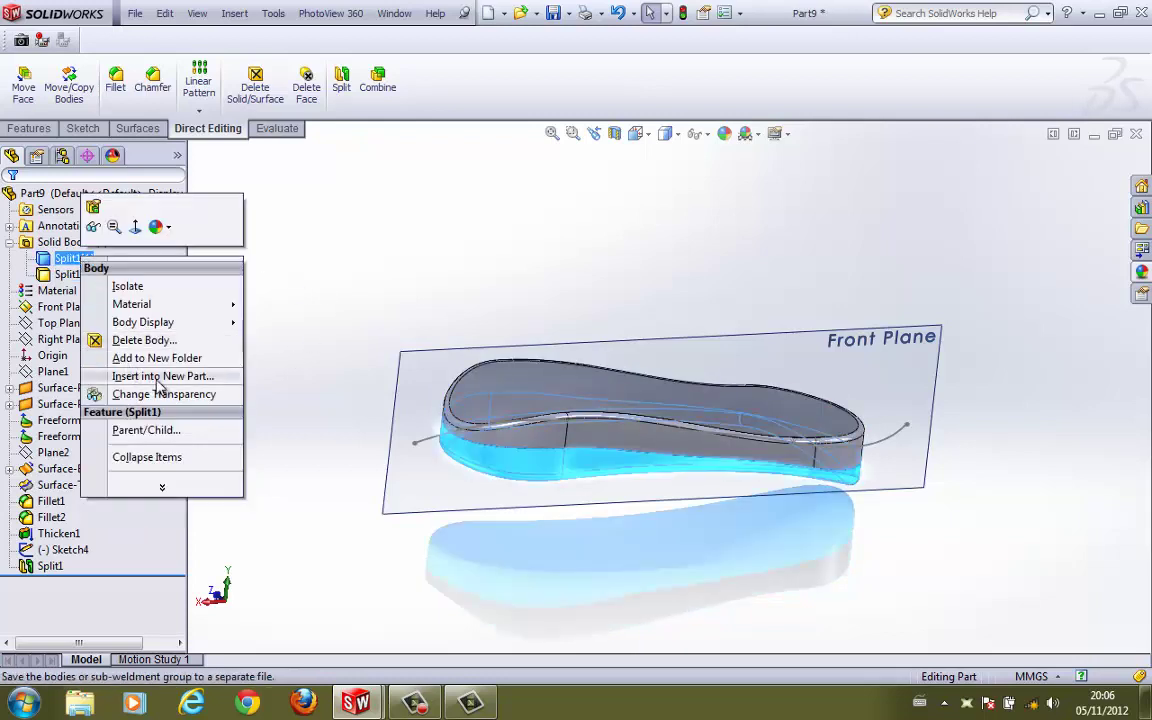
pyautogui.click(314, 288)
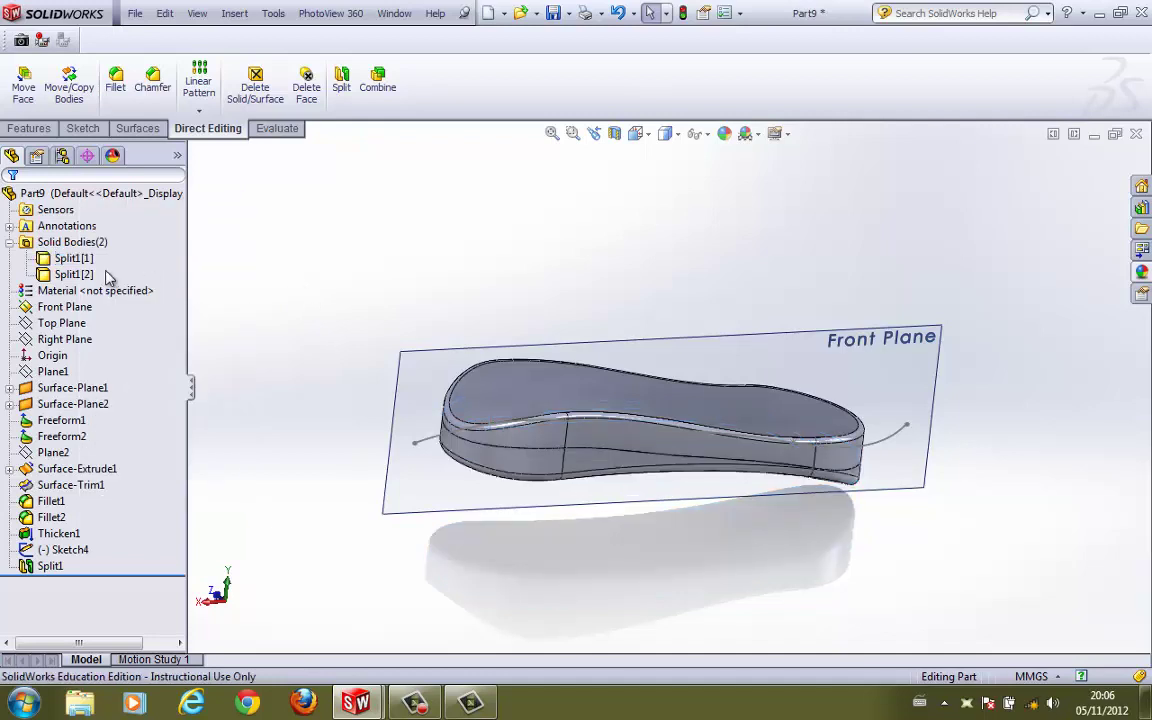
pyautogui.rightClick(70, 262)
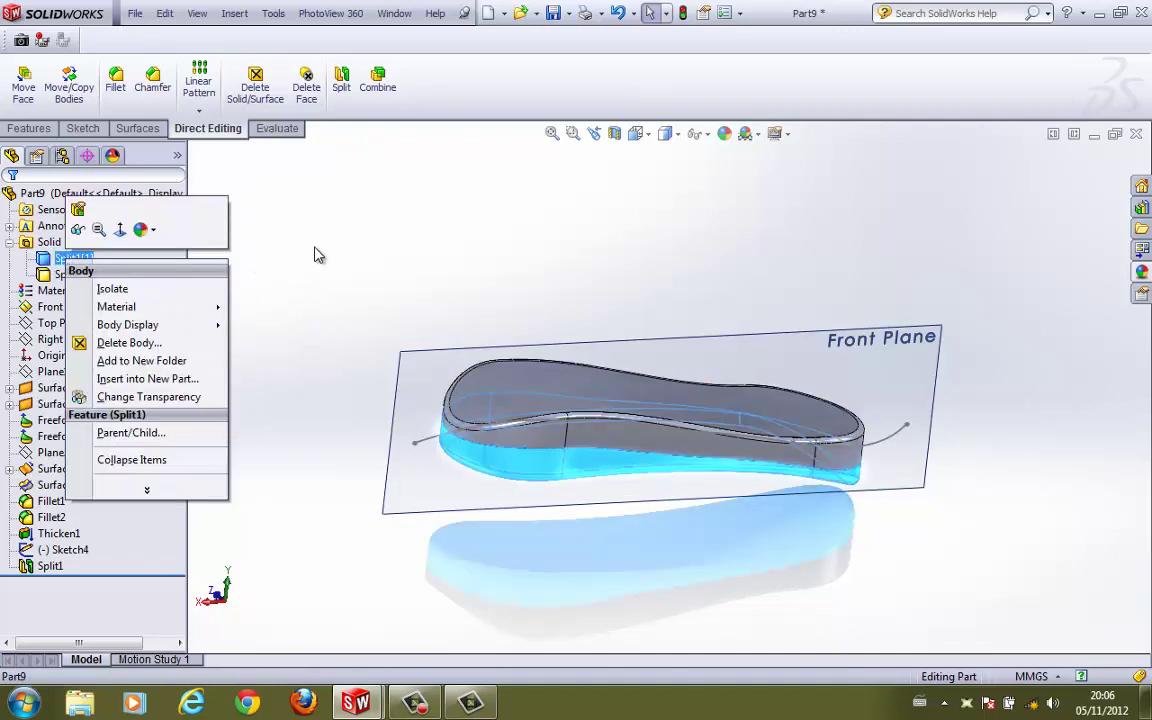
pyautogui.click(476, 315)
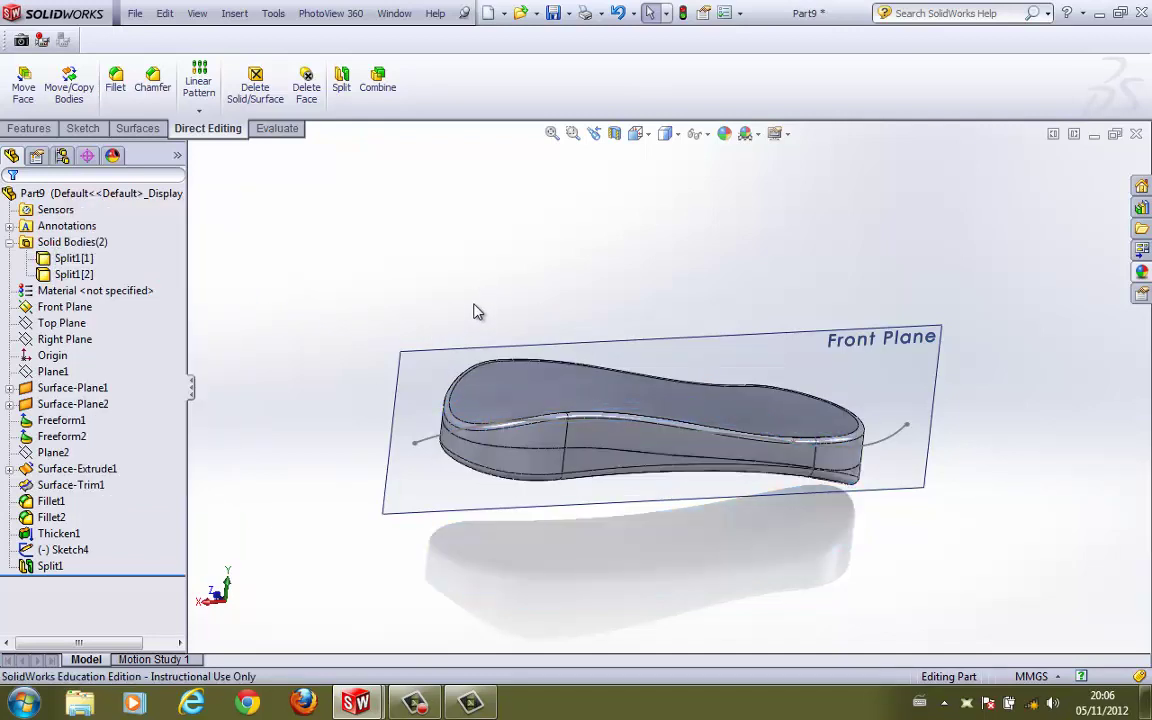
pyautogui.click(73, 258)
pyautogui.click(408, 263)
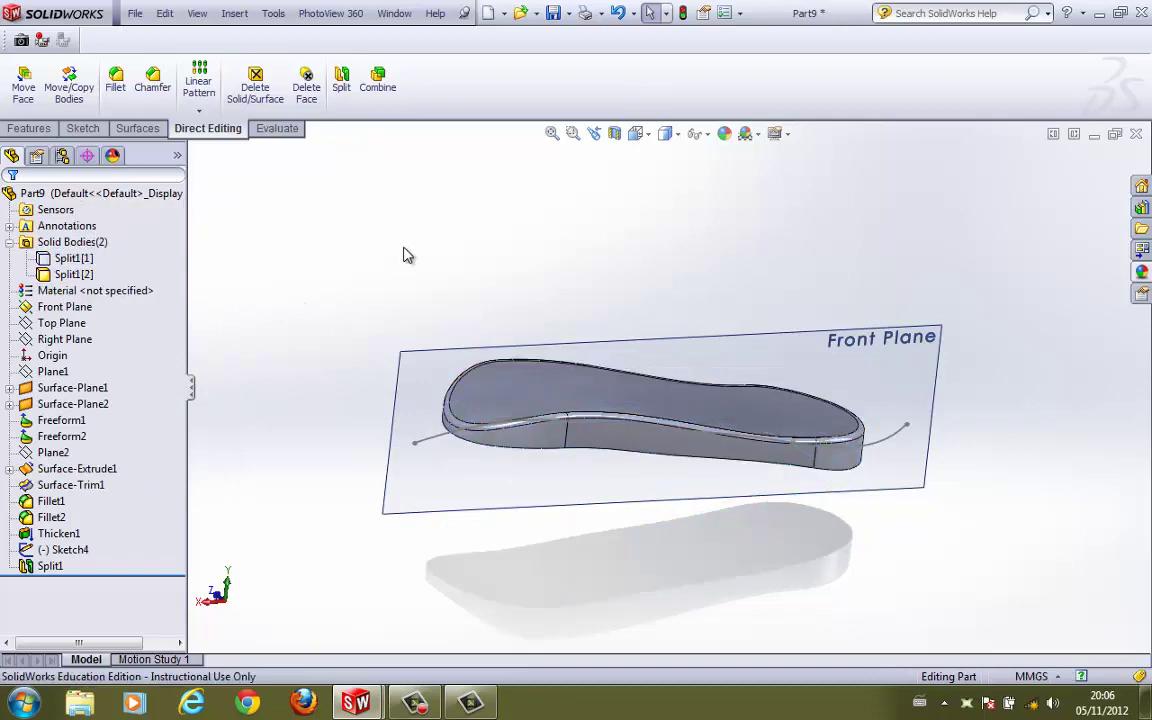
pyautogui.moveTo(316, 379); pyautogui.dragTo(455, 184, button='middle')
# Step: Shell the visible split body to 3 mm, removing the flat cut face to leave it open
pyautogui.click(38, 128)
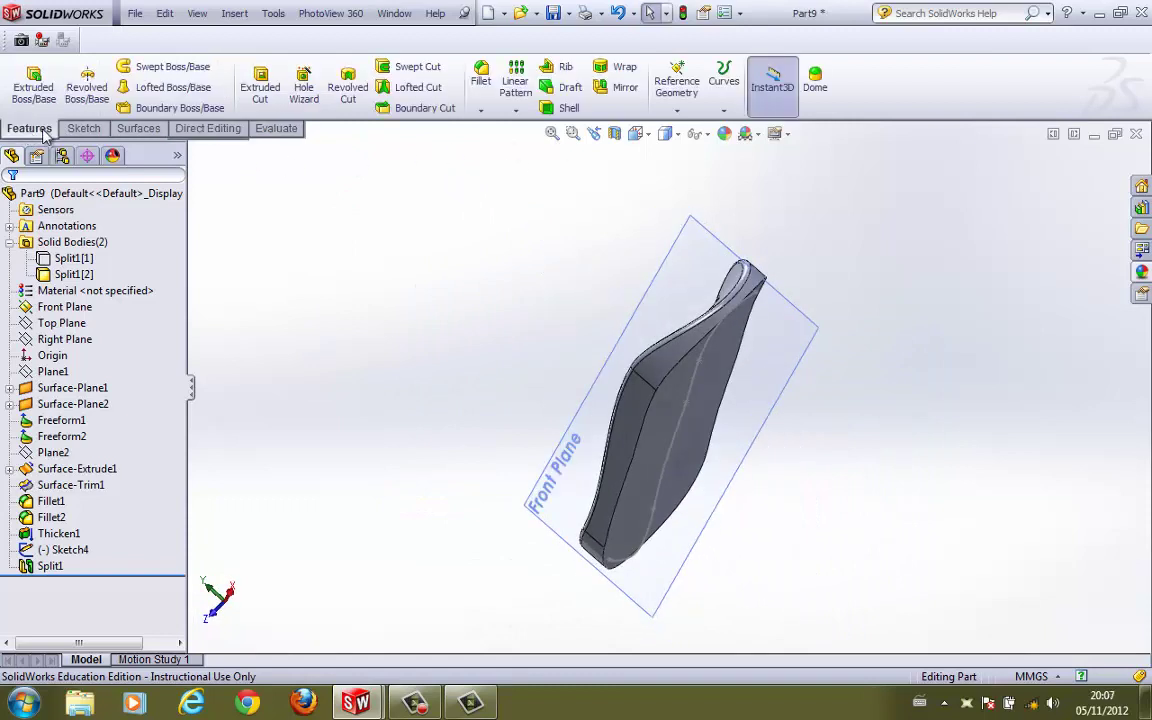
pyautogui.click(562, 107)
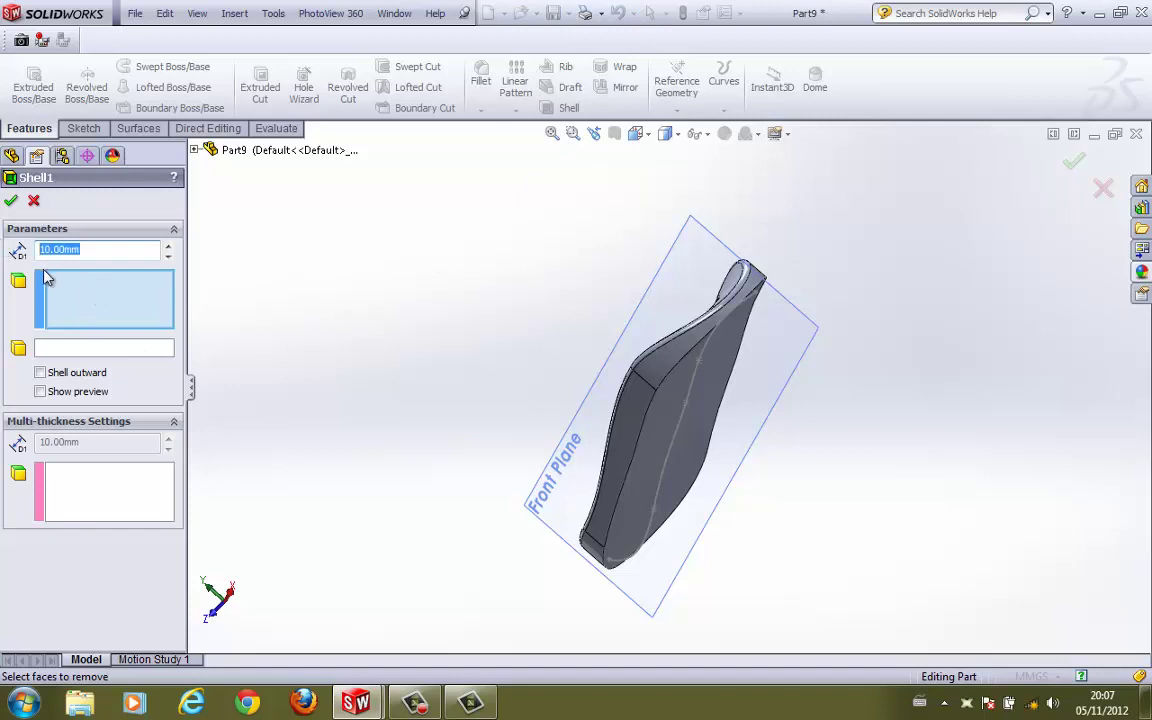
pyautogui.write('3.')
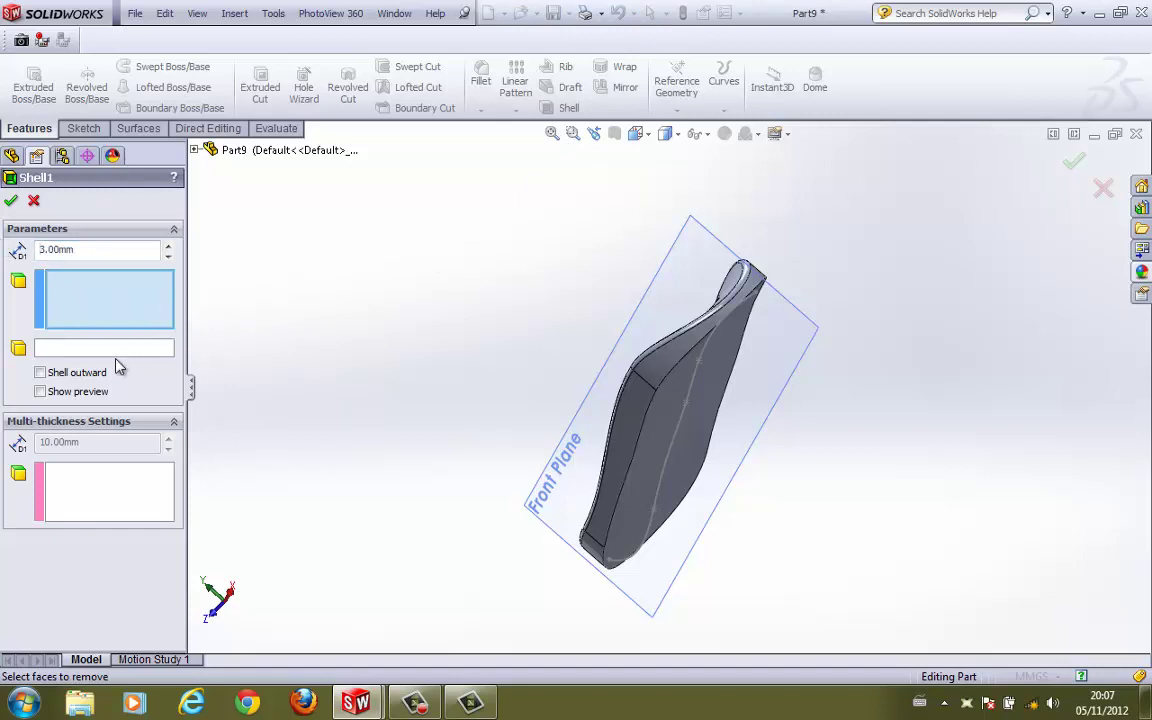
pyautogui.click(670, 425)
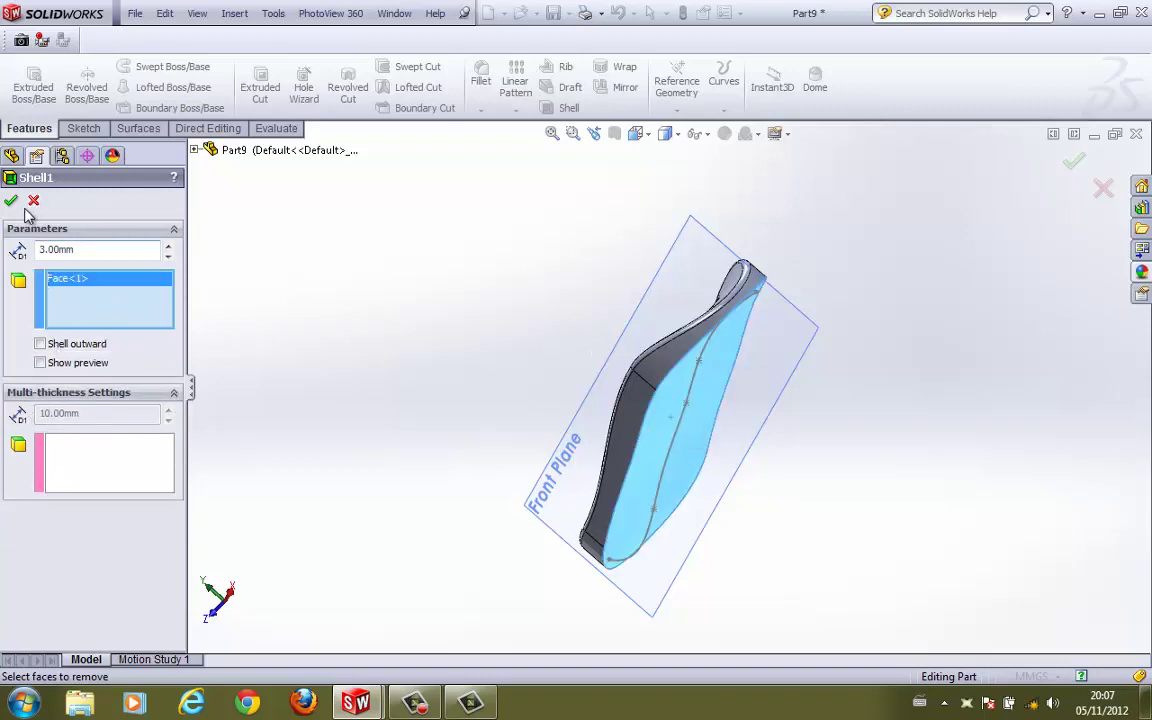
pyautogui.press('Return')
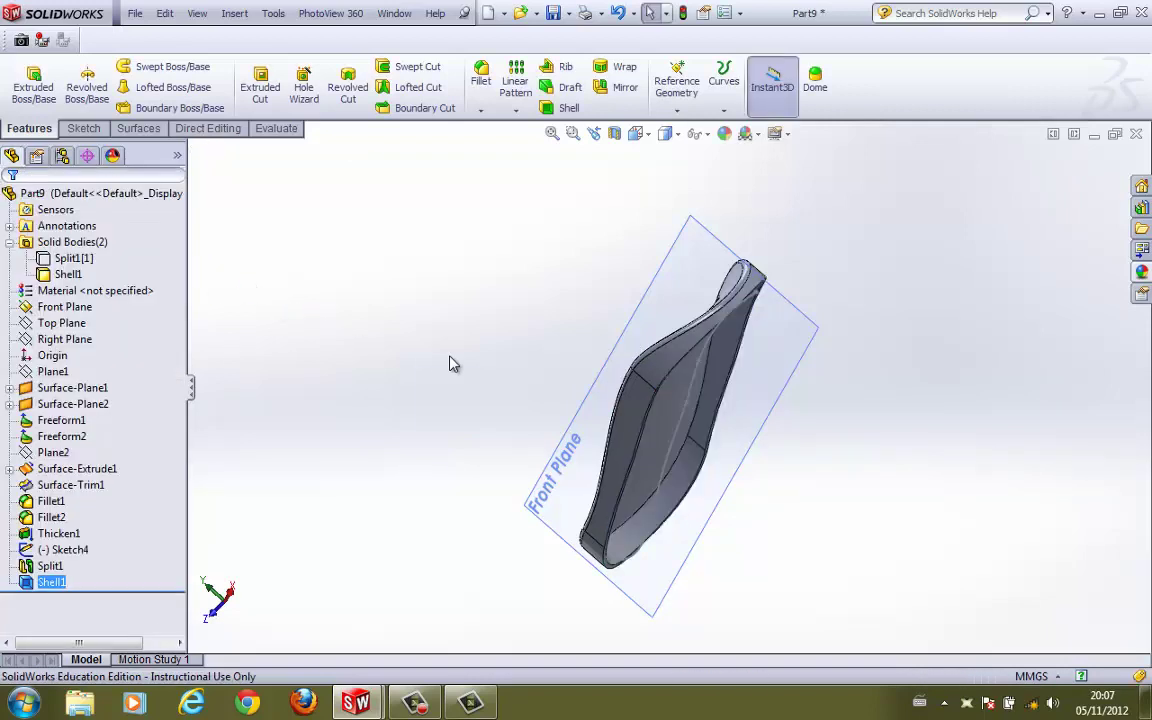
pyautogui.moveTo(465, 365); pyautogui.dragTo(390, 192, button='middle')
pyautogui.moveTo(510, 495); pyautogui.dragTo(496, 340, button='middle')
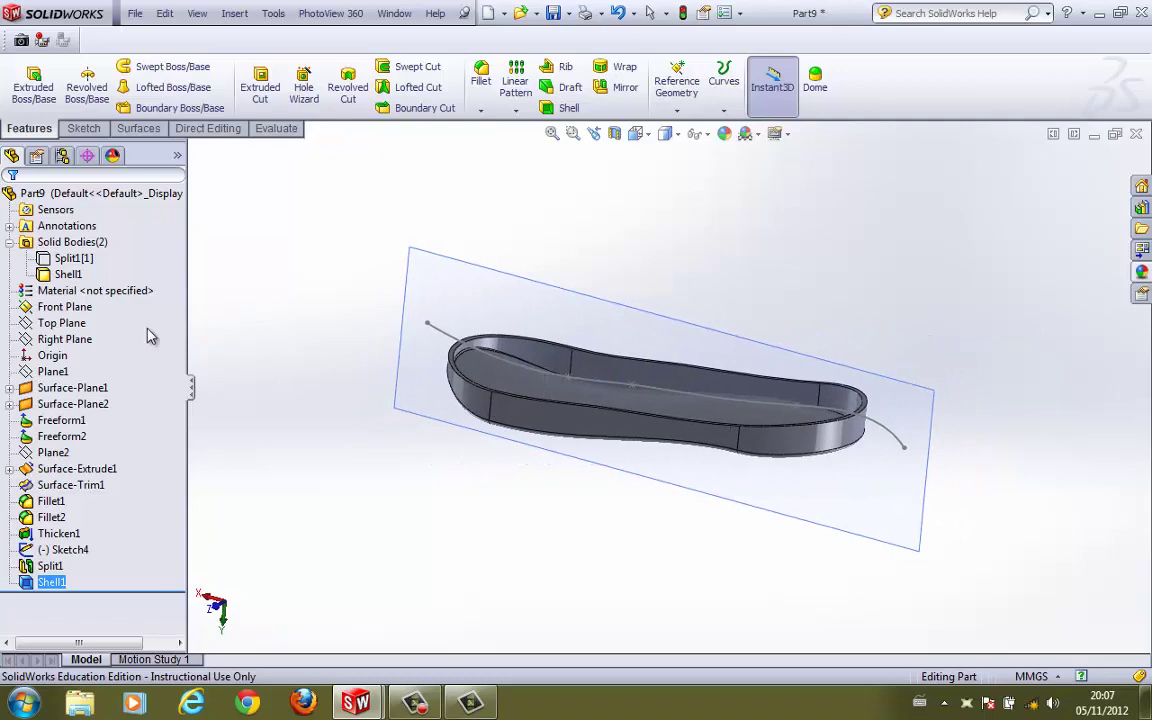
# Step: Hide the shelled Shell1 body so the unshelled split body is visible
pyautogui.click(72, 258)
pyautogui.click(66, 277)
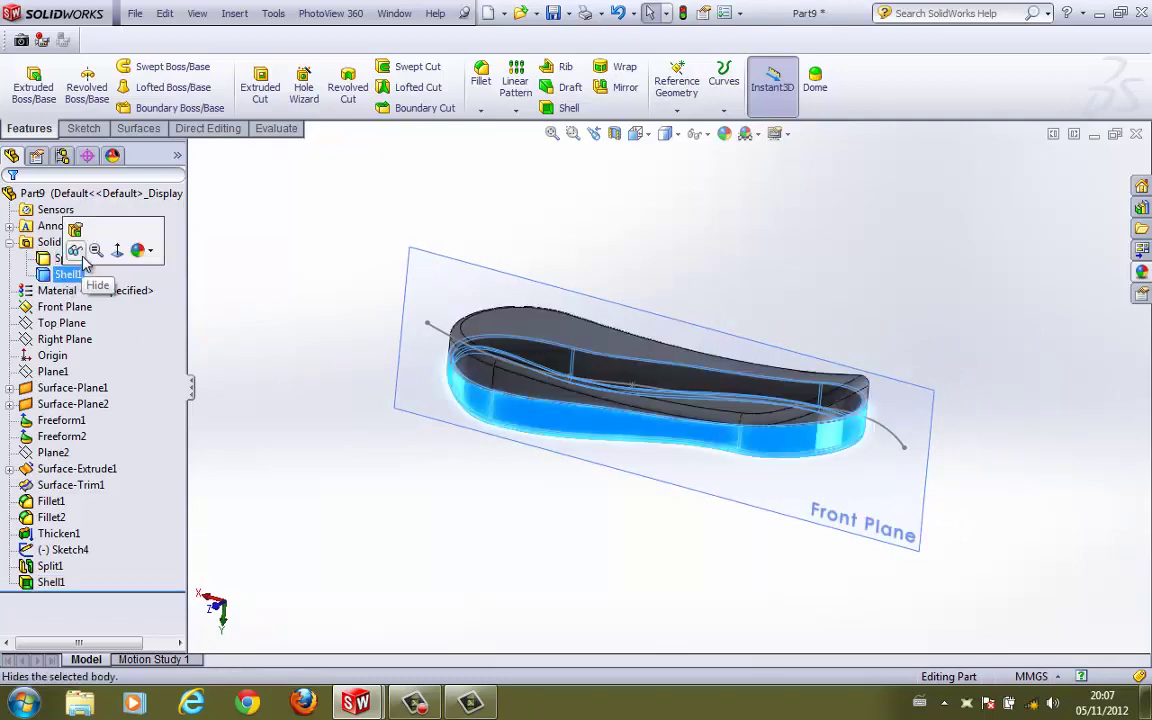
pyautogui.click(90, 250)
pyautogui.moveTo(309, 407); pyautogui.dragTo(362, 208, button='middle')
# Step: Shell the second body to 3.00 mm with its top face removed
pyautogui.click(568, 109)
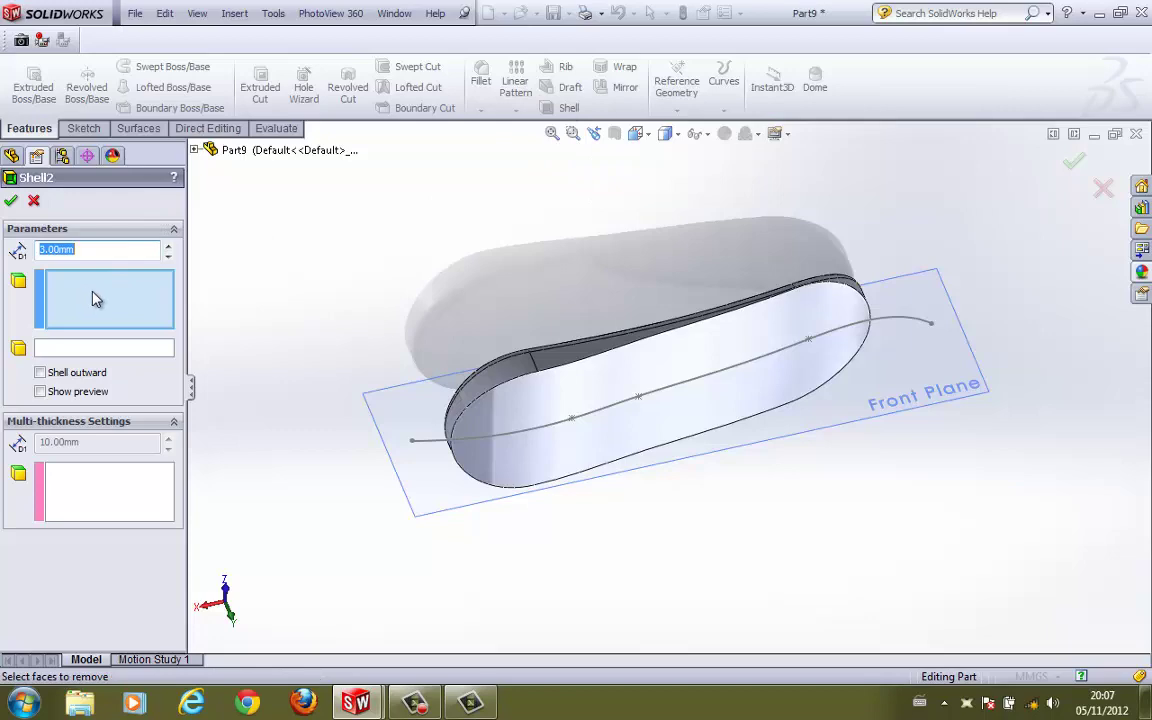
pyautogui.click(541, 420)
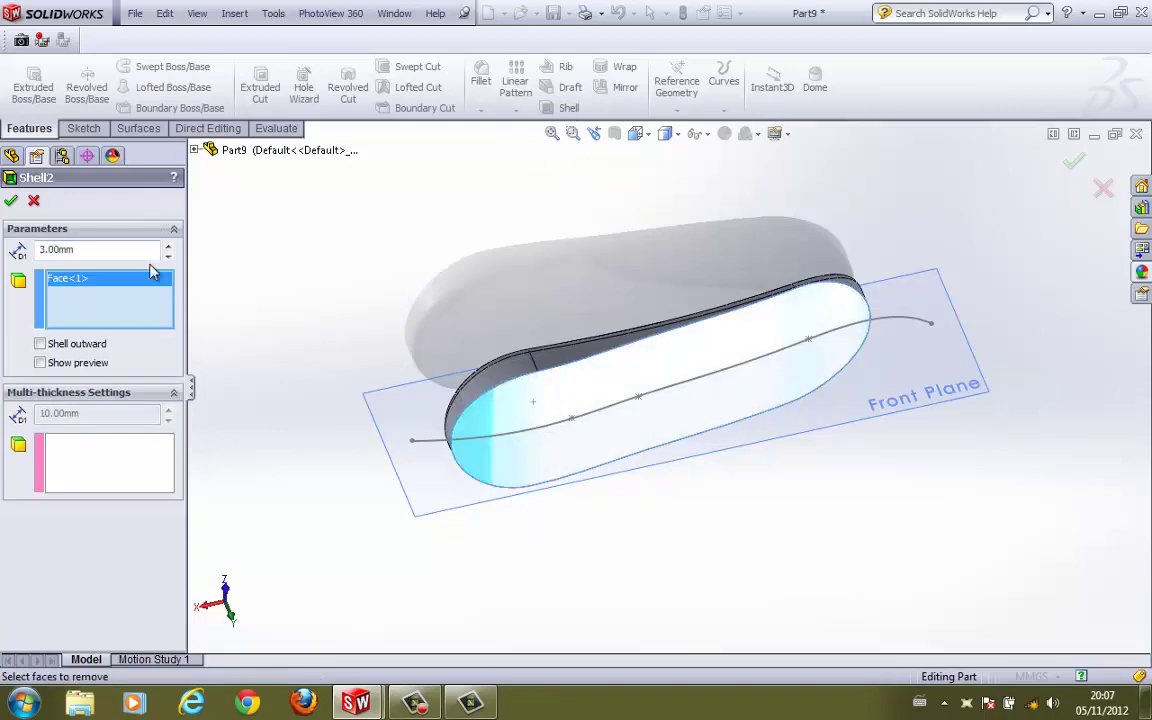
pyautogui.click(10, 202)
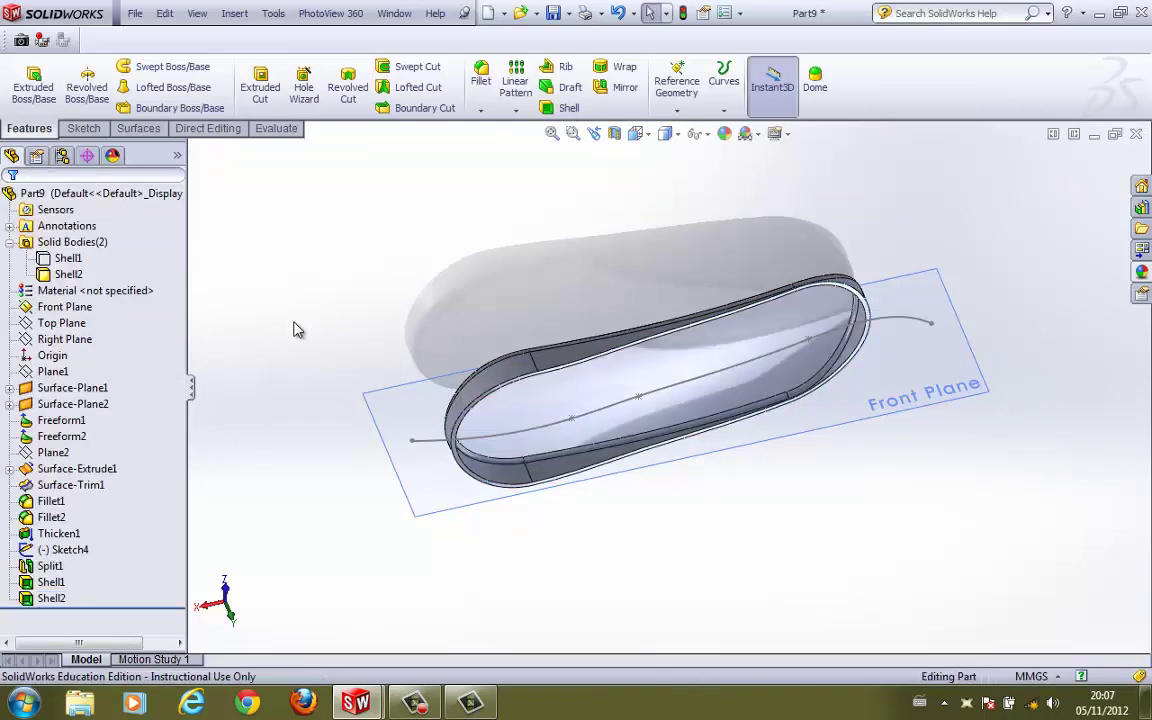
pyautogui.moveTo(290, 316); pyautogui.dragTo(540, 250, button='middle')
# Step: Hide the Shell2 body in the Solid Bodies folder
pyautogui.click(67, 258)
pyautogui.click(68, 273)
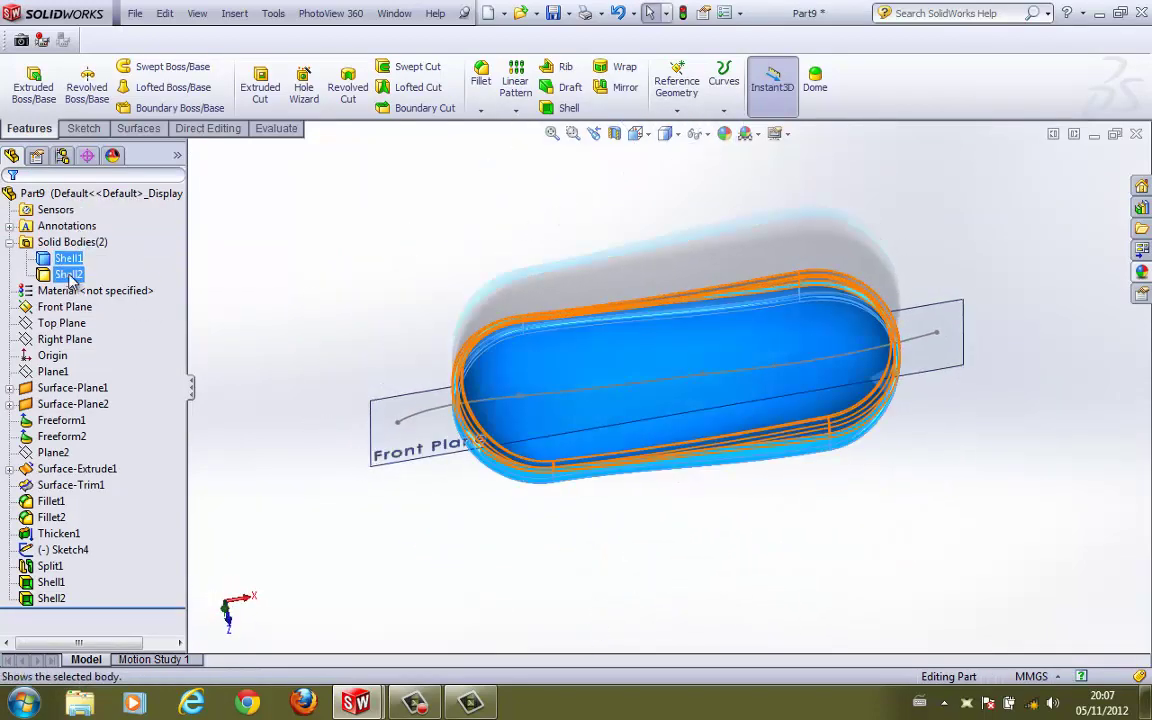
pyautogui.click(86, 248)
pyautogui.moveTo(342, 296); pyautogui.dragTo(549, 298, button='middle')
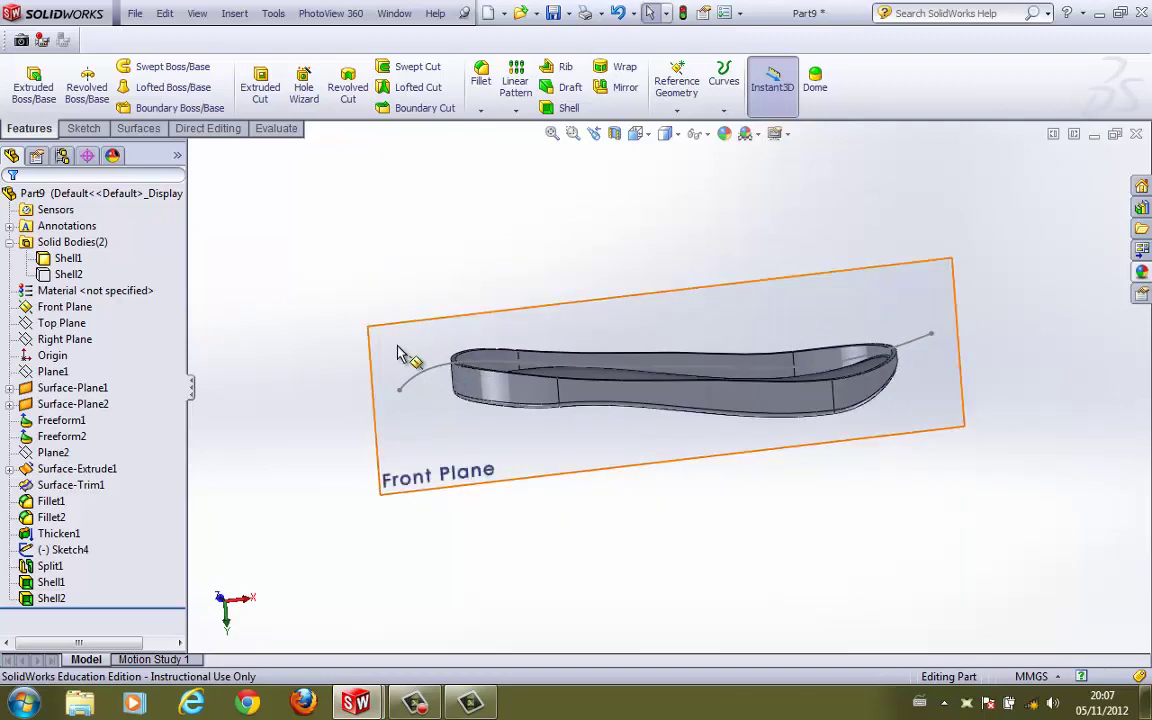
# Step: Create Plane3 parallel to the Top Plane at a 35.354 mm offset
pyautogui.click(62, 307)
pyautogui.click(62, 324)
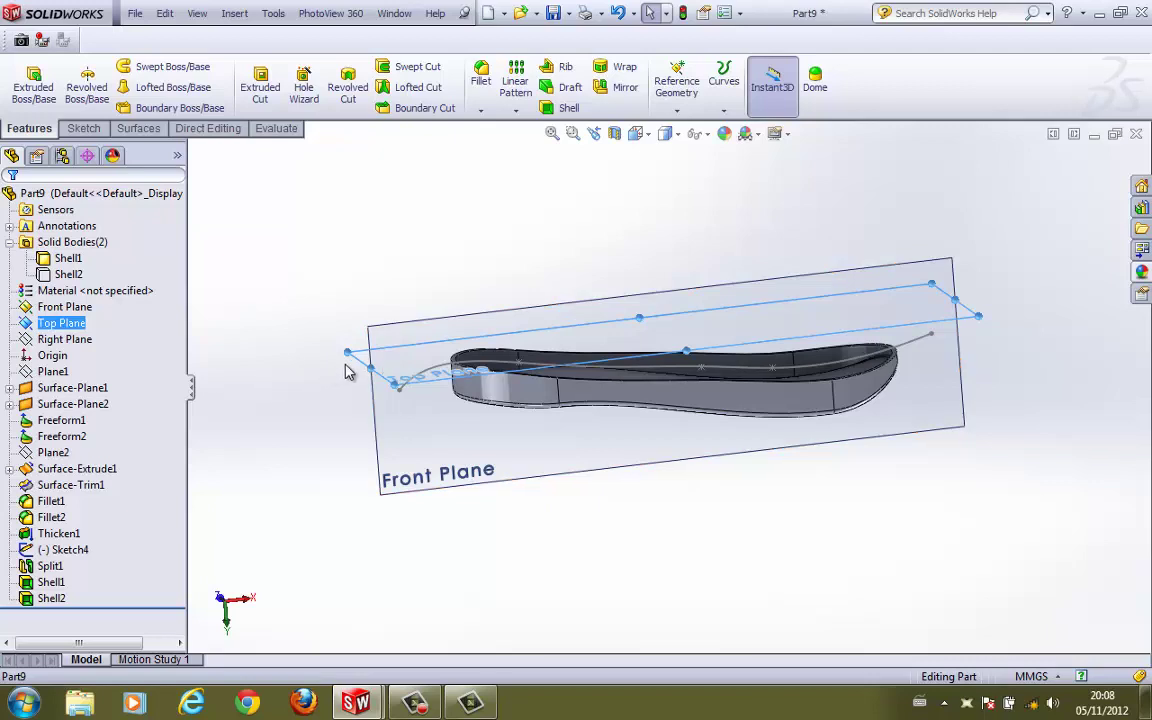
pyautogui.keyDown('ctrl'); pyautogui.moveTo(355, 361); pyautogui.dragTo(336, 416); pyautogui.keyUp('ctrl')
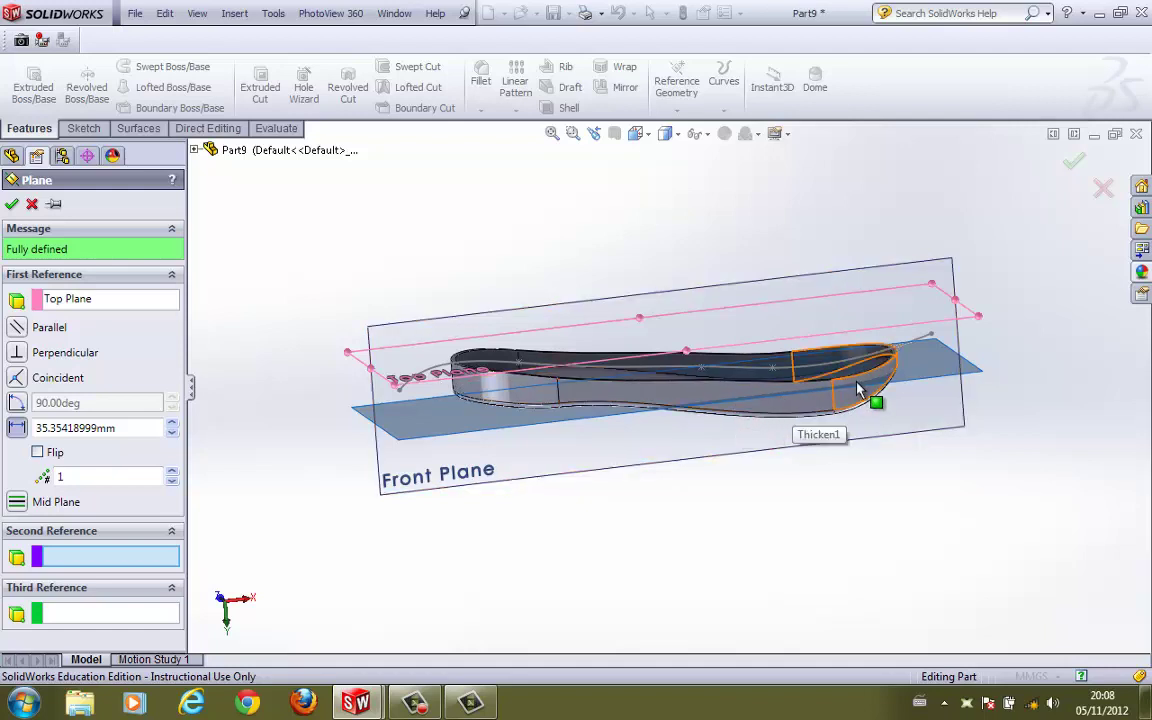
pyautogui.click(12, 205)
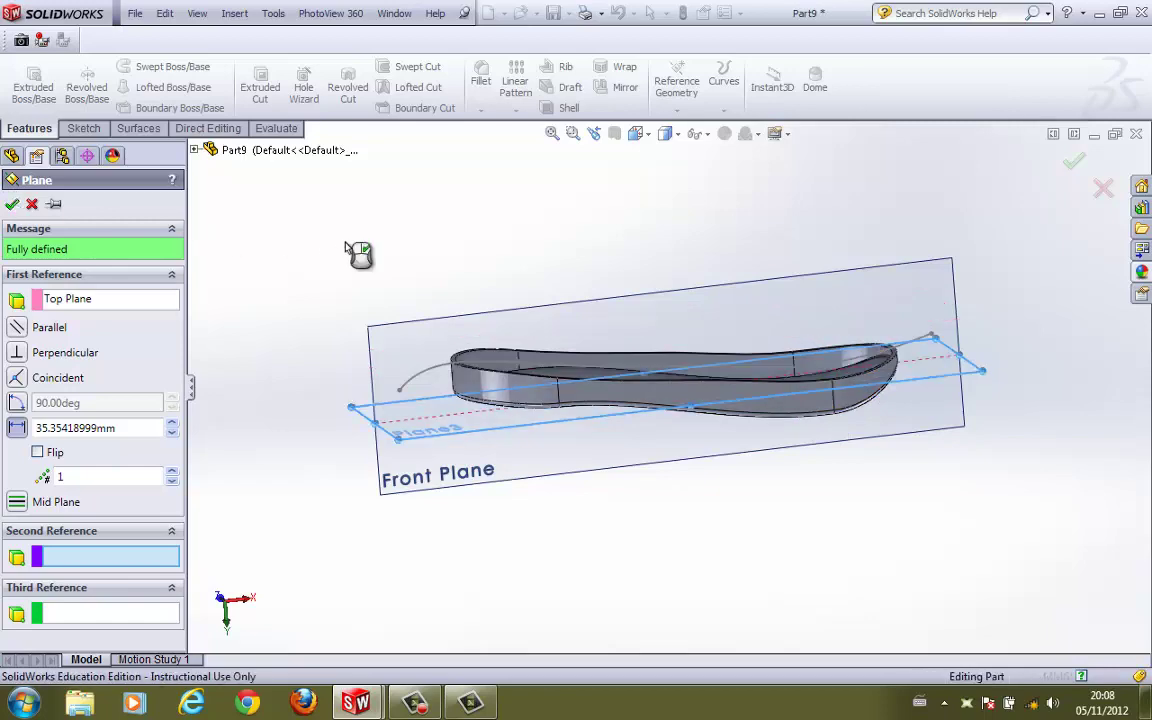
pyautogui.moveTo(303, 265); pyautogui.dragTo(327, 321, button='middle')
pyautogui.moveTo(301, 422); pyautogui.dragTo(273, 328, button='middle')
pyautogui.click(53, 614)
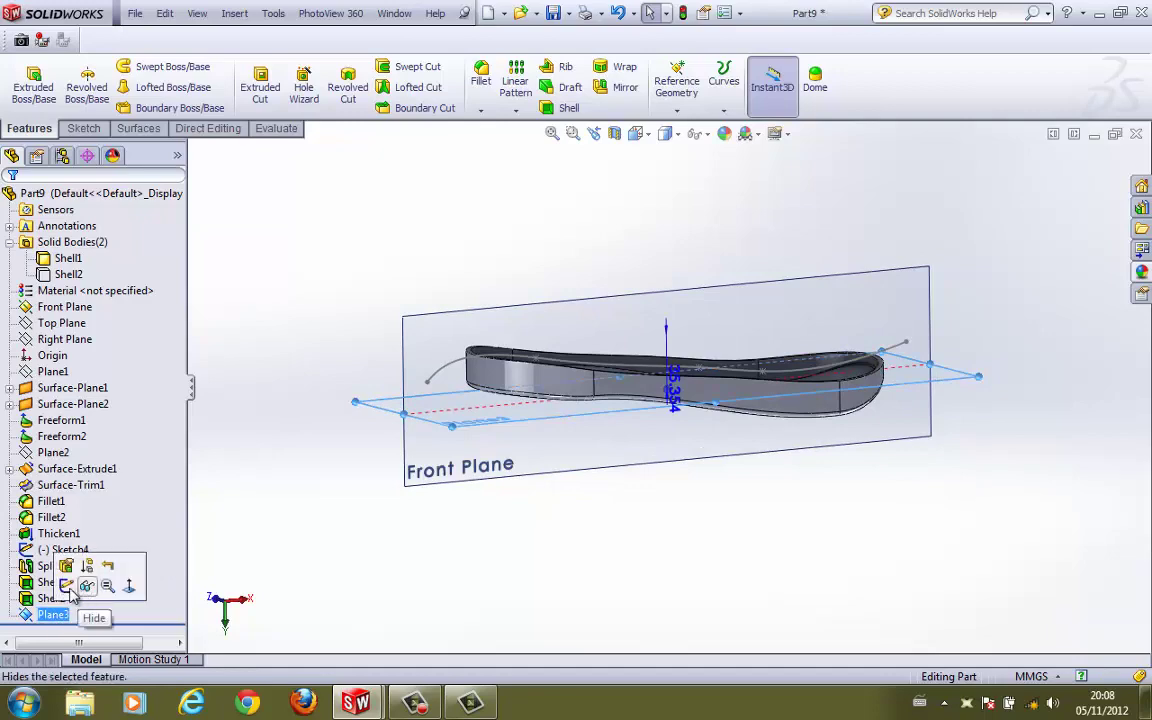
# Step: Start a sketch on Plane3 and turn the view normal to it
pyautogui.click(66, 586)
pyautogui.rightClick(50, 634)
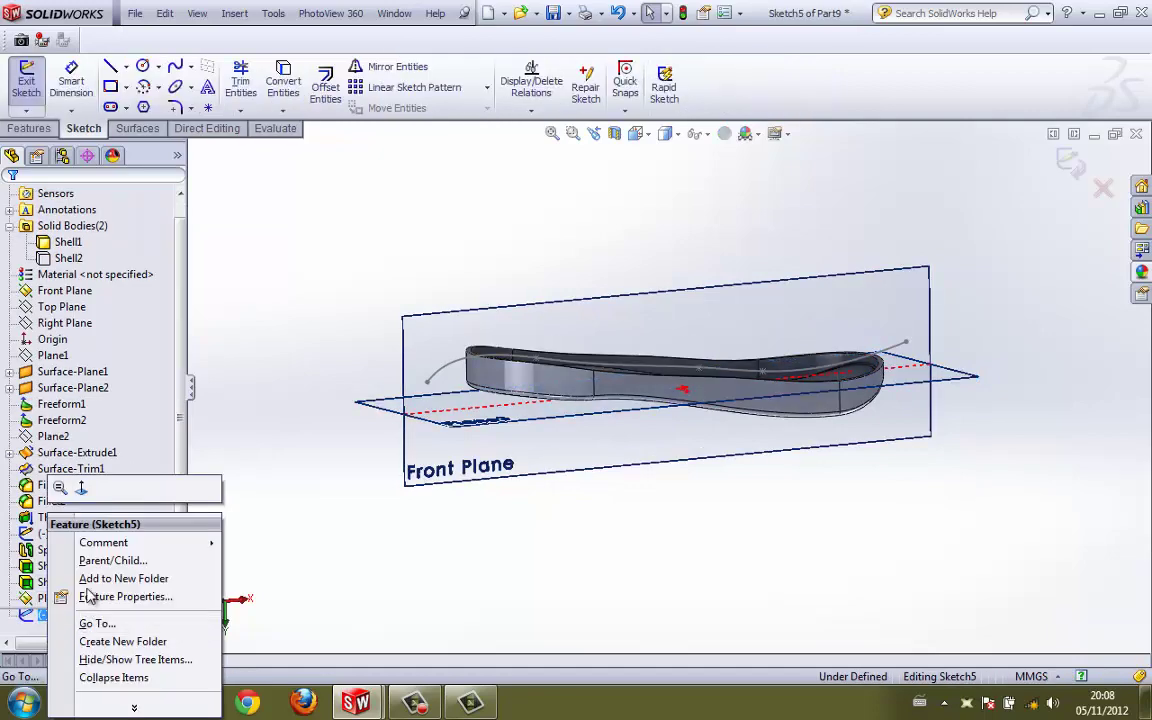
pyautogui.click(85, 485)
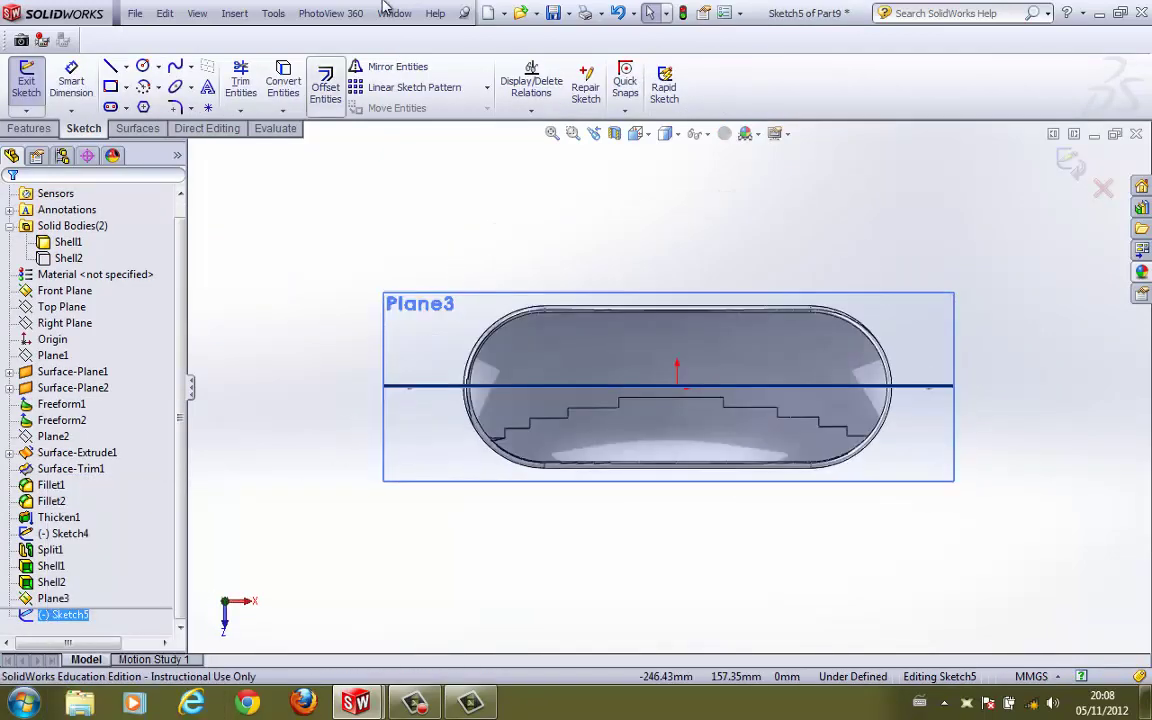
# Step: Draw two vertical rib lines across the shell, then exit the sketch
pyautogui.click(110, 66)
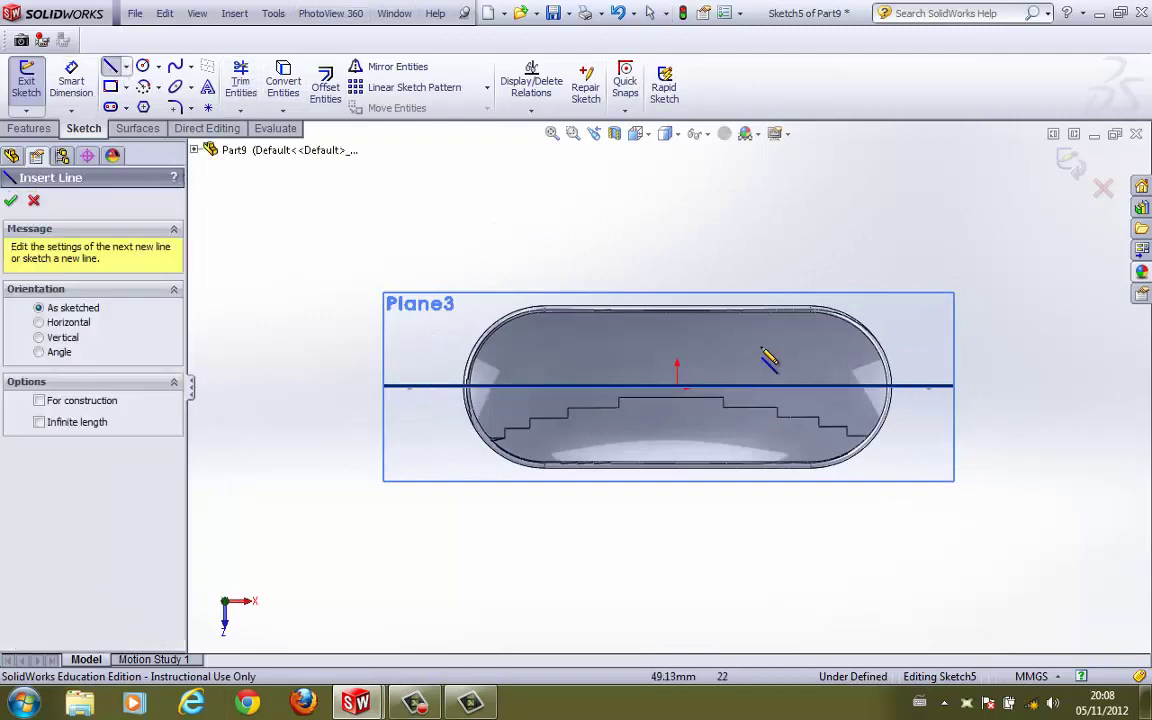
pyautogui.click(766, 325)
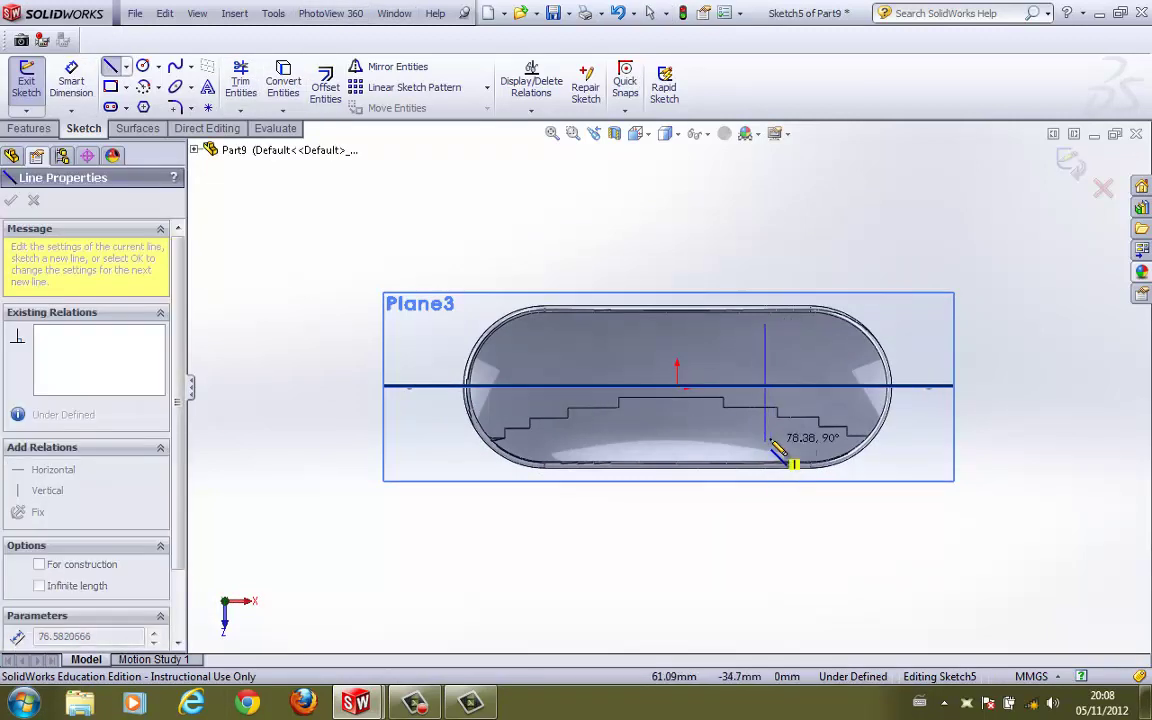
pyautogui.click(766, 438)
pyautogui.press('Escape')
pyautogui.click(838, 340)
pyautogui.click(838, 423)
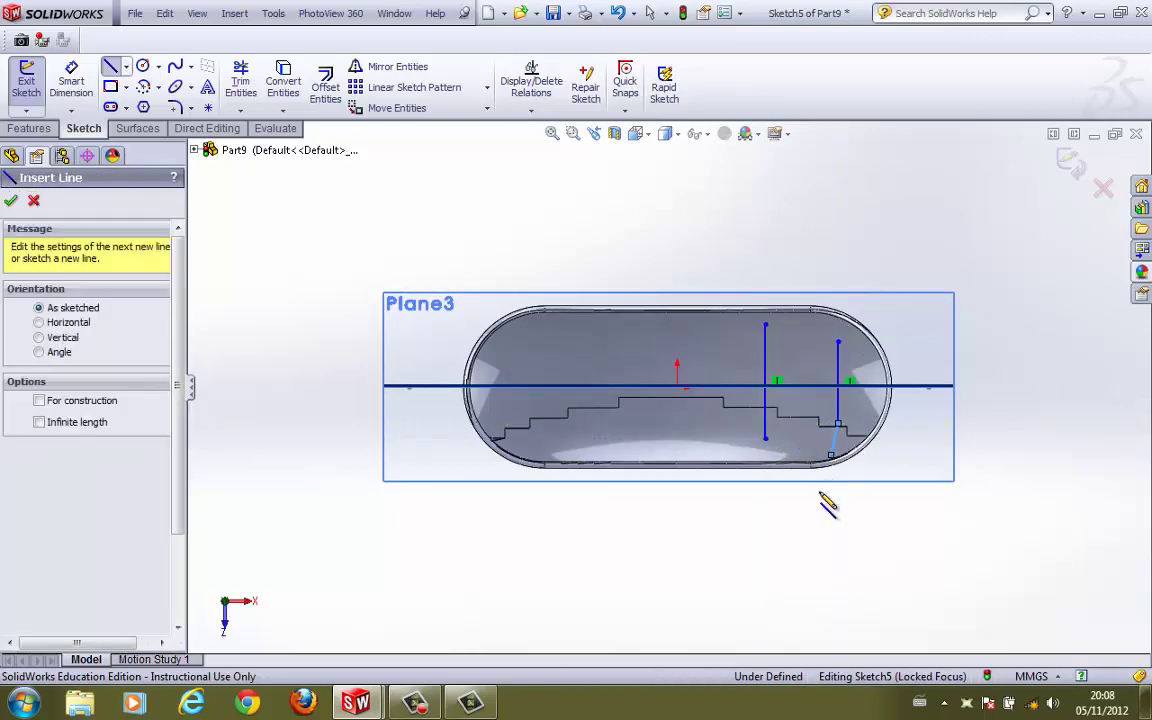
pyautogui.moveTo(754, 470); pyautogui.dragTo(694, 193, button='middle')
pyautogui.moveTo(687, 506); pyautogui.dragTo(822, 373, button='middle')
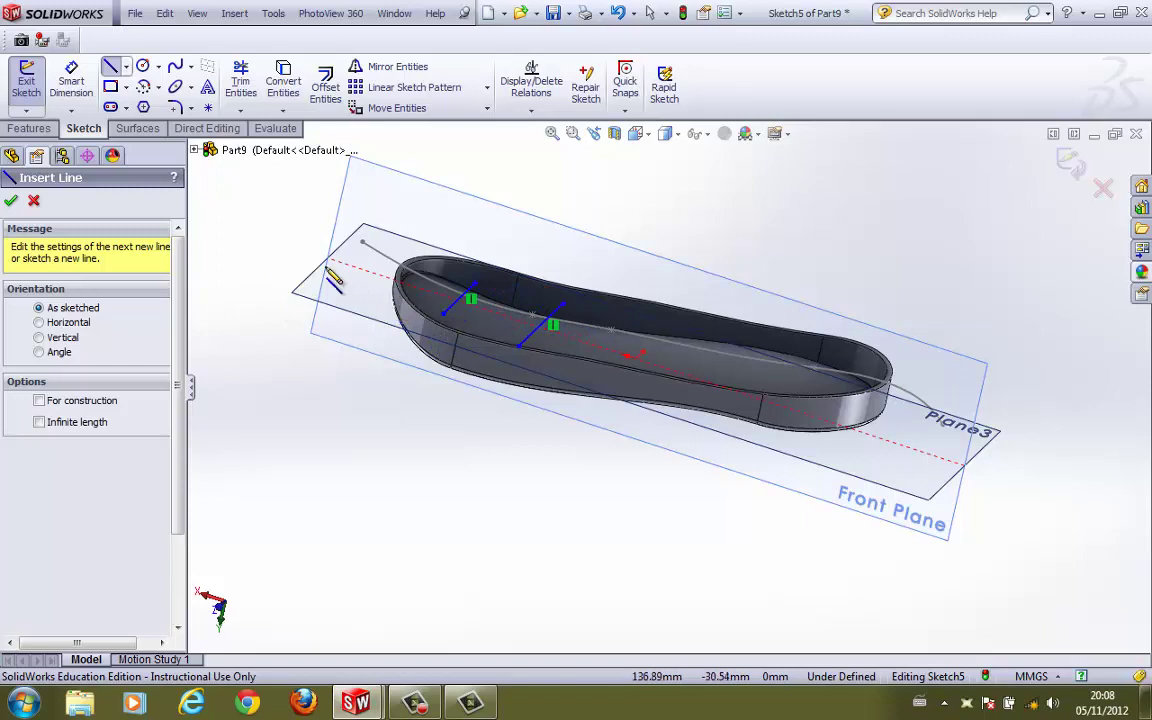
pyautogui.click(12, 203)
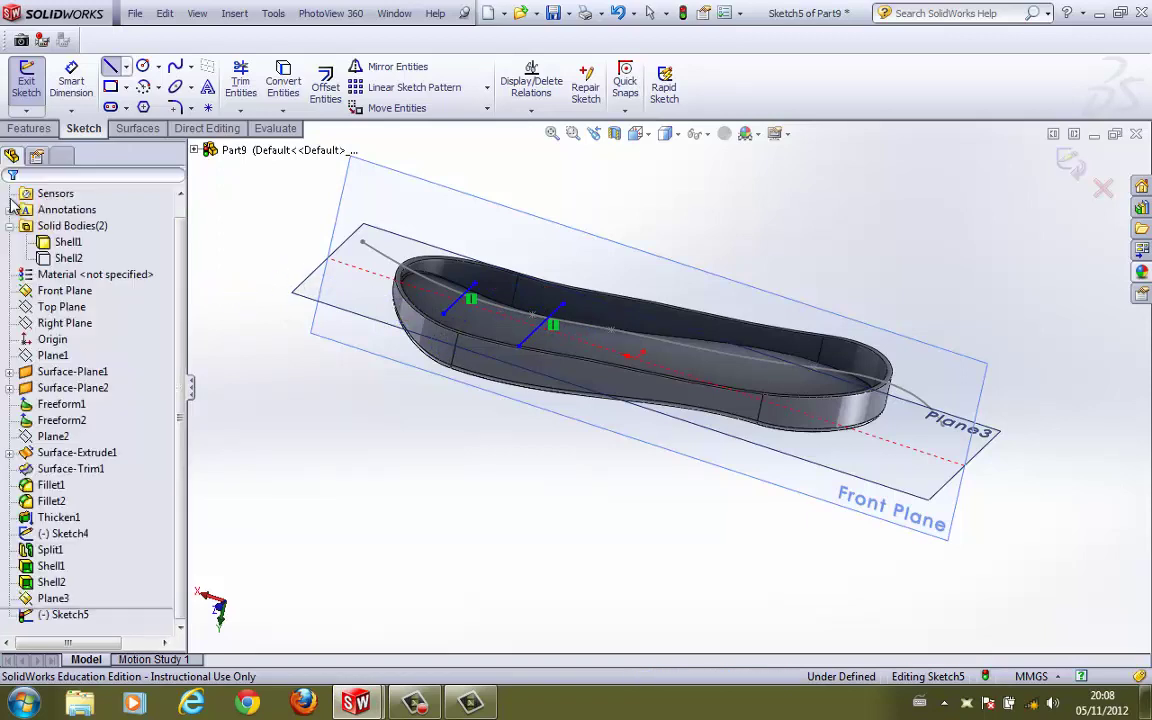
pyautogui.click(30, 95)
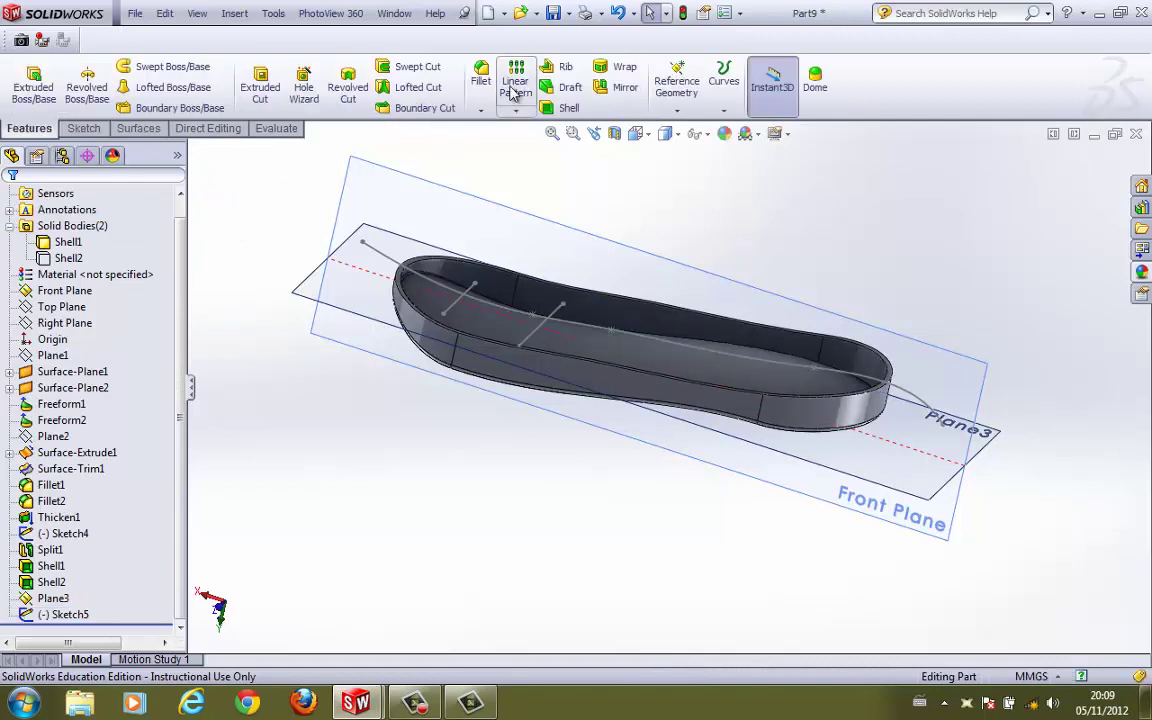
# Step: Build 3.00 mm ribs from the Sketch5 lines inside the Shell1 body
pyautogui.click(560, 68)
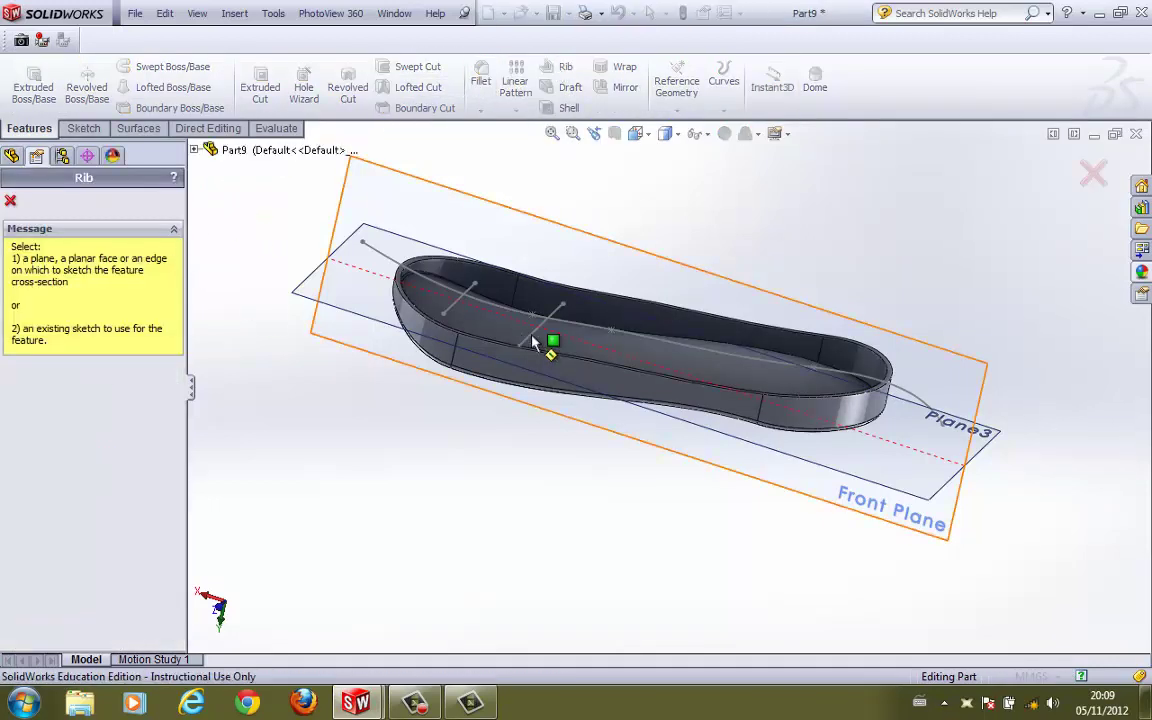
pyautogui.click(455, 315)
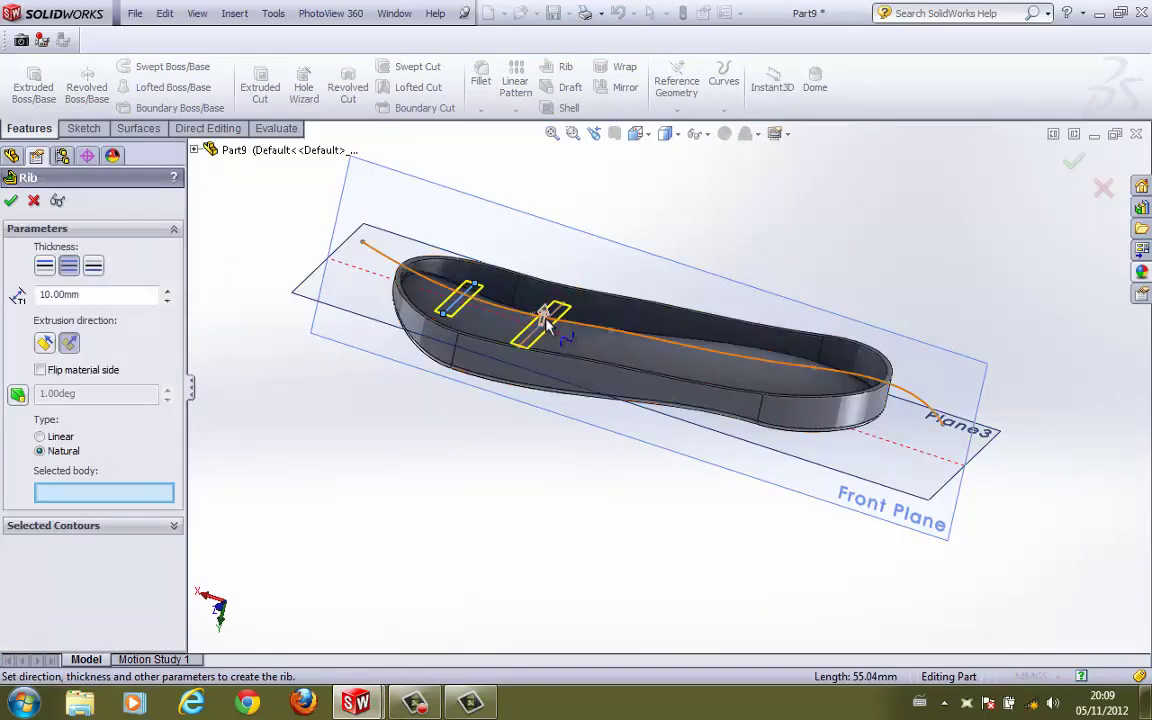
pyautogui.scroll(-2, 547, 318)
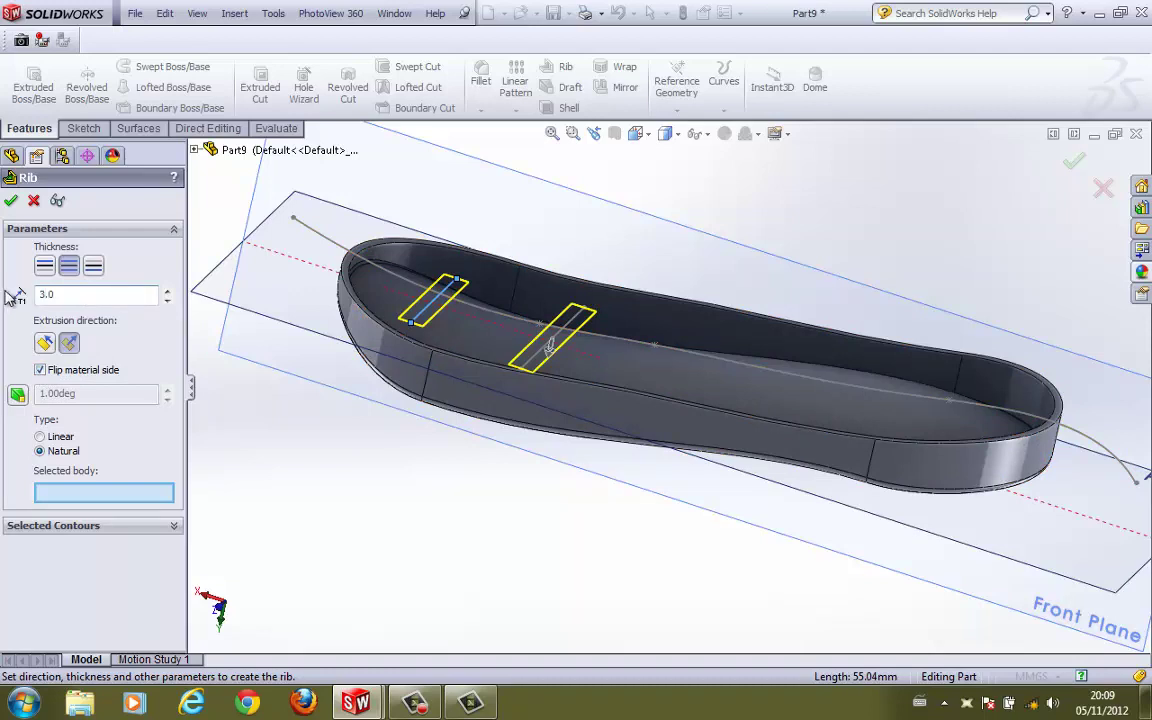
pyautogui.press('Return')
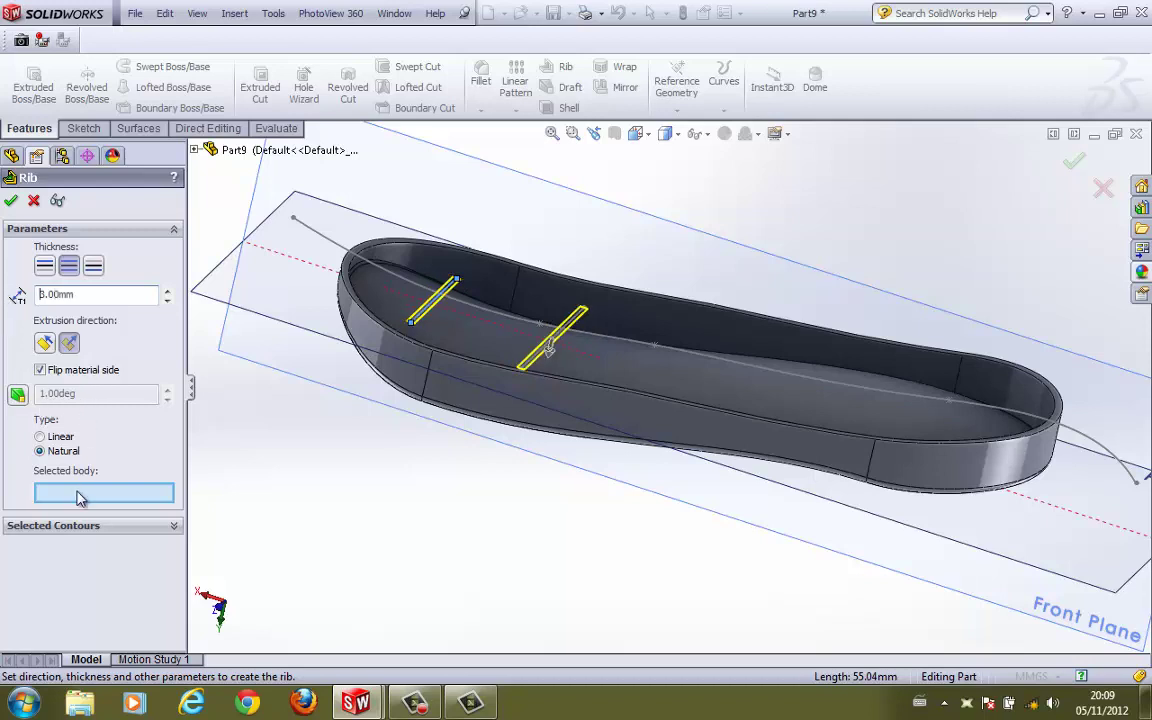
pyautogui.click(398, 369)
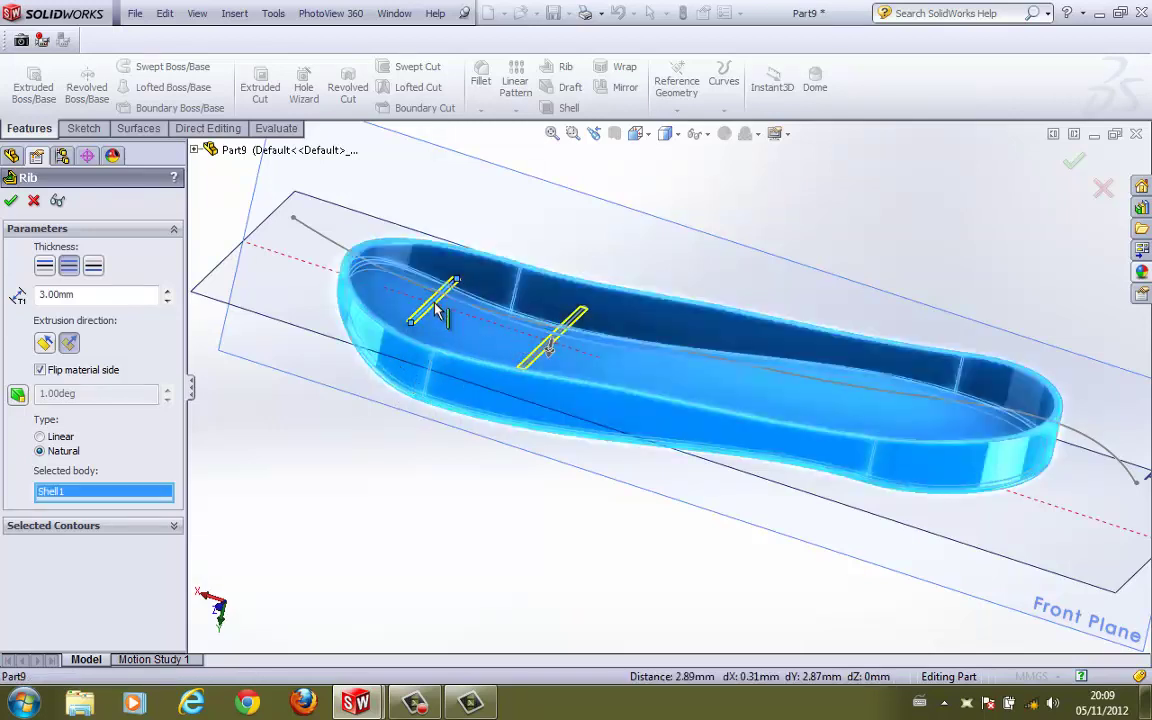
pyautogui.click(10, 202)
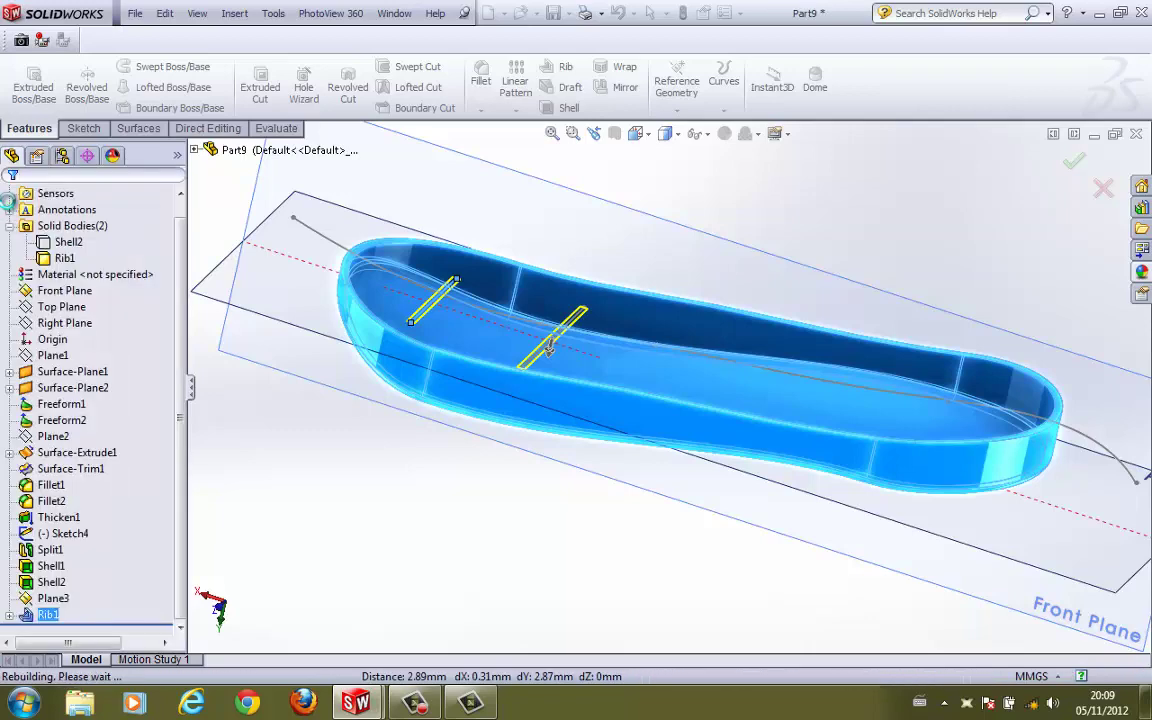
pyautogui.moveTo(324, 496)
pyautogui.mouseDown(button='middle')
pyautogui.moveTo(468, 360)
pyautogui.moveTo(442, 455)
pyautogui.moveTo(380, 521)
pyautogui.moveTo(345, 478)
pyautogui.moveTo(365, 515)
pyautogui.moveTo(288, 500)
pyautogui.moveTo(334, 495)
pyautogui.moveTo(347, 517)
pyautogui.moveTo(337, 535)
pyautogui.moveTo(326, 488)
pyautogui.moveTo(310, 513)
pyautogui.mouseUp(button='middle')
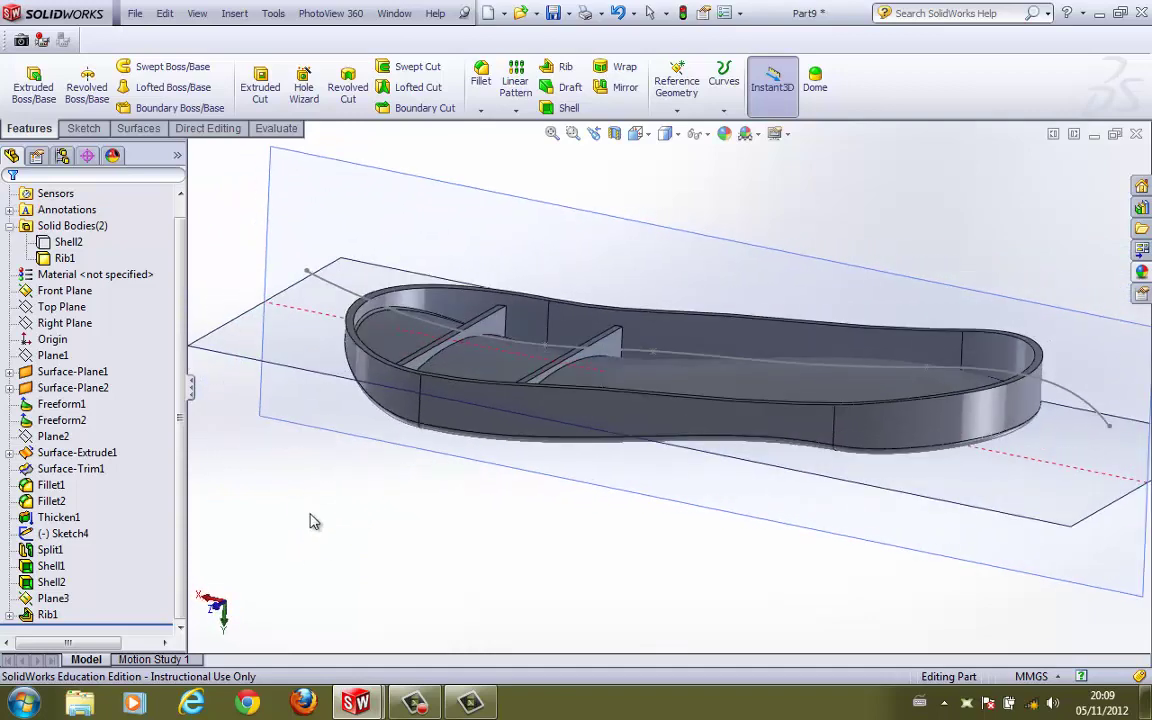
pyautogui.moveTo(285, 462); pyautogui.dragTo(304, 511, button='middle')
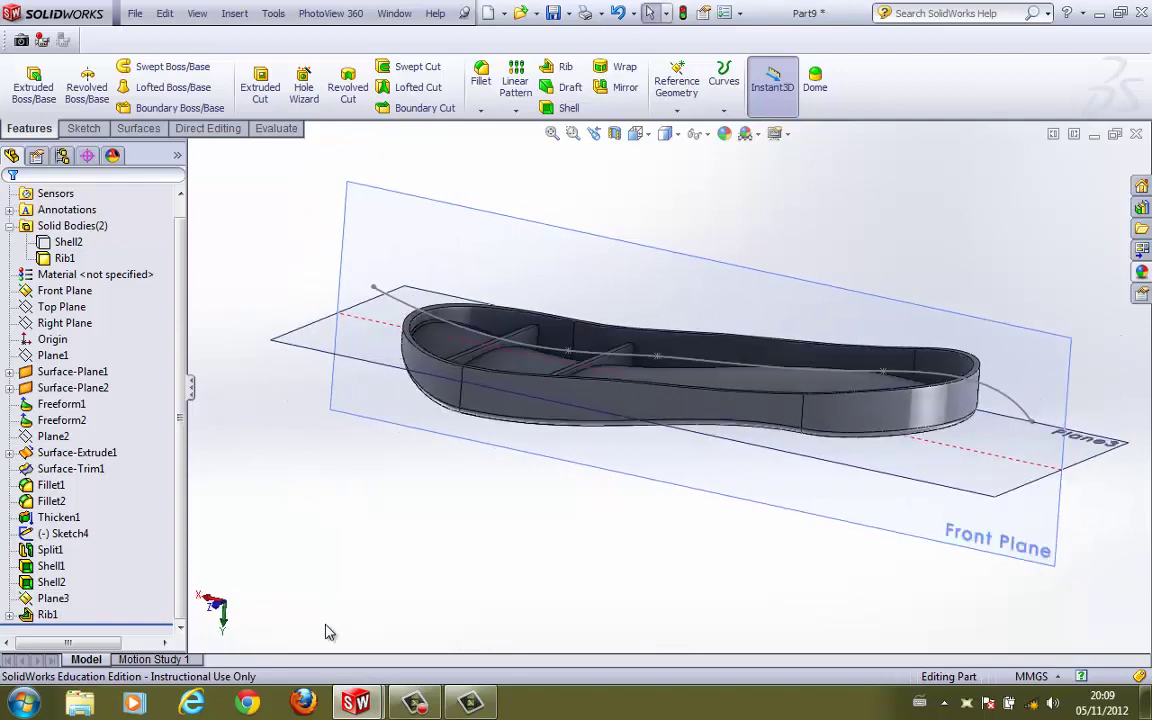
# Step: Switch to the Part7 document and rotate the ribbed shoe model
pyautogui.moveTo(356, 703)
pyautogui.click(272, 613)
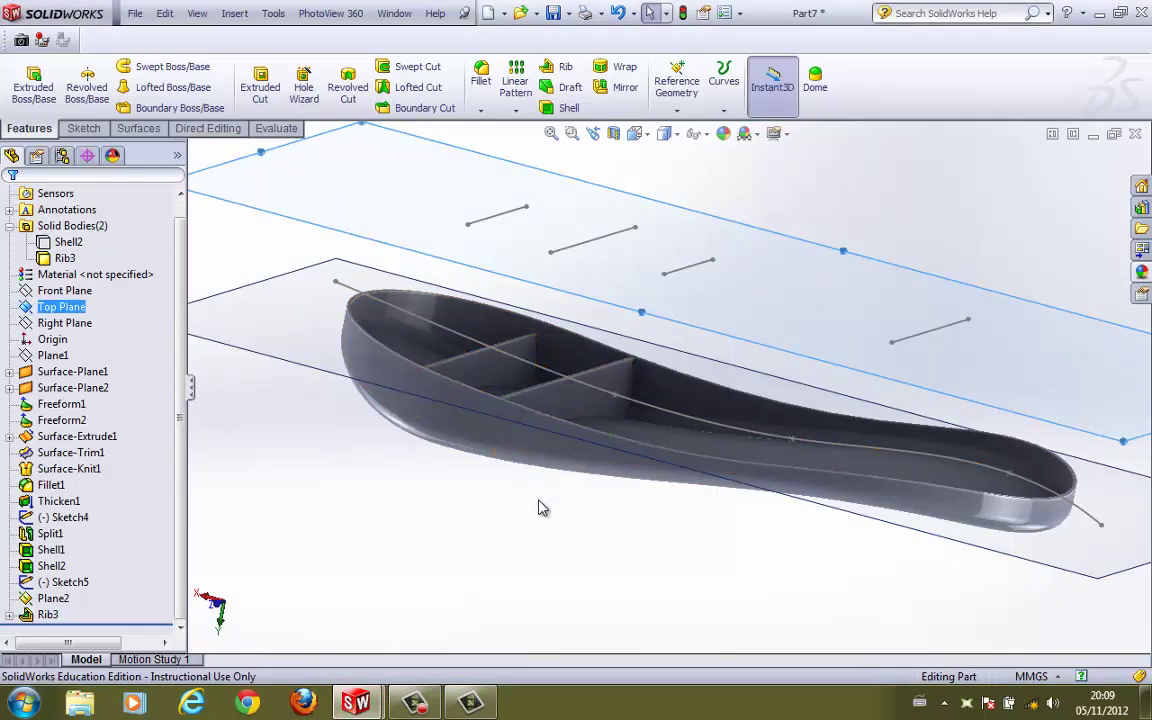
pyautogui.moveTo(519, 525); pyautogui.dragTo(572, 548, button='middle')
# Step: Select the two solid bodies and check the Rib3 body's right-click options
pyautogui.click(85, 226)
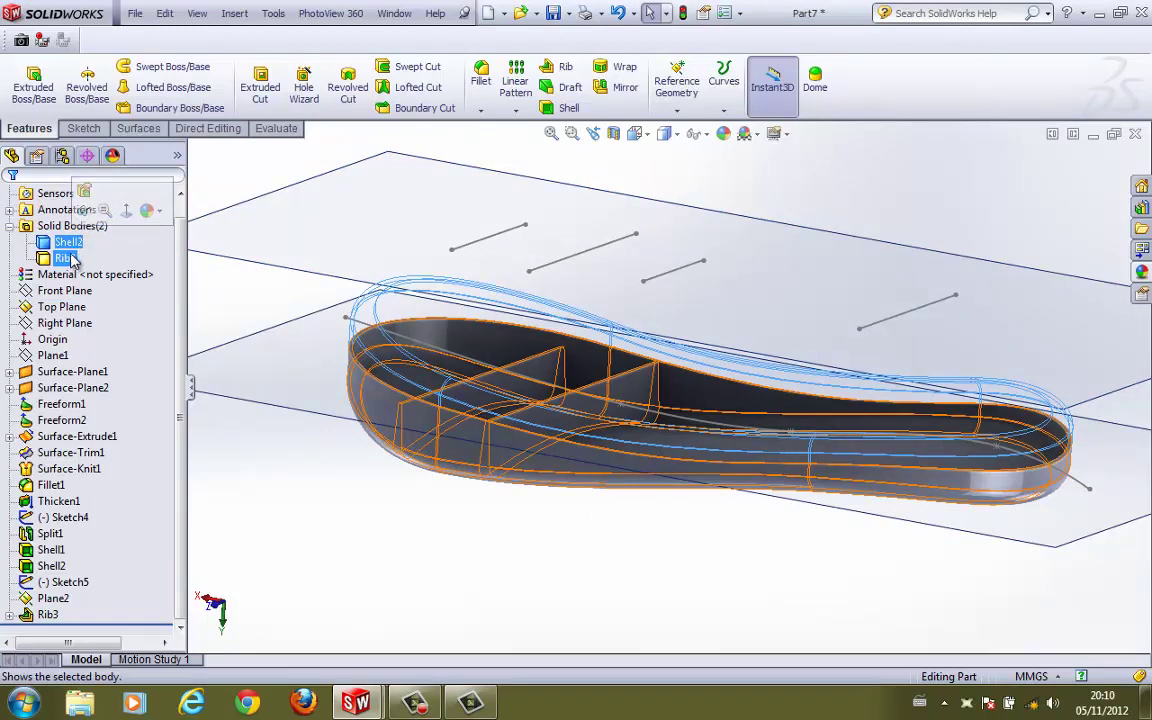
pyautogui.click(66, 258)
pyautogui.rightClick(67, 260)
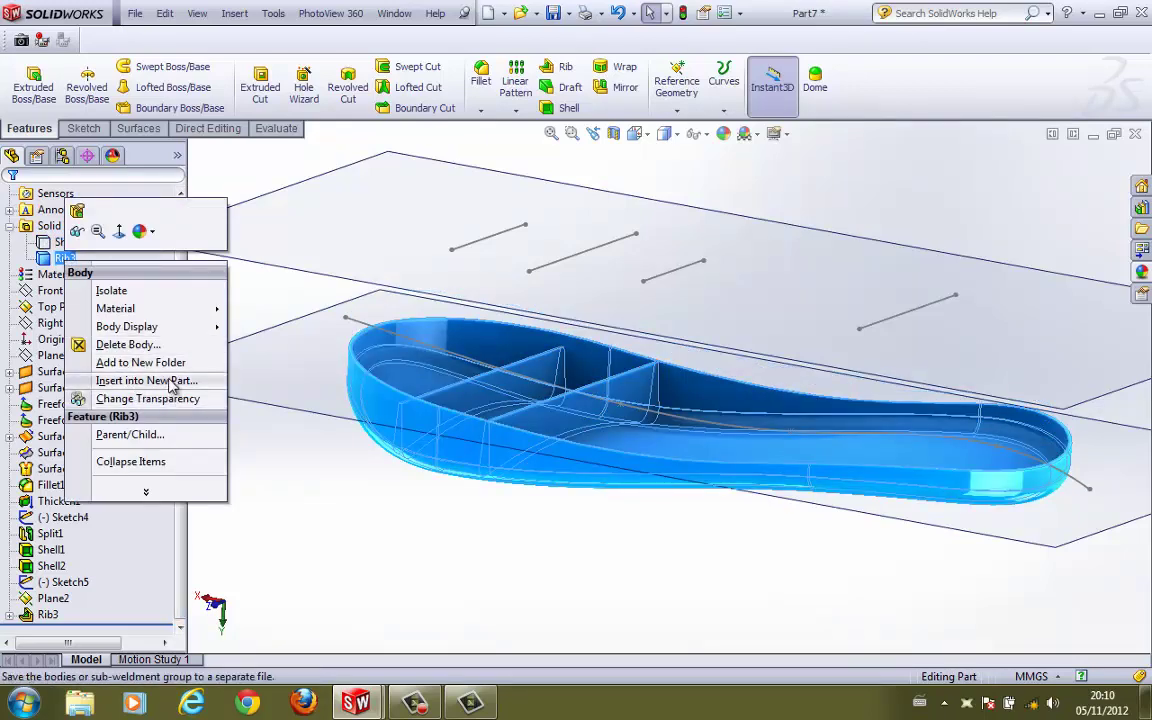
pyautogui.click(350, 527)
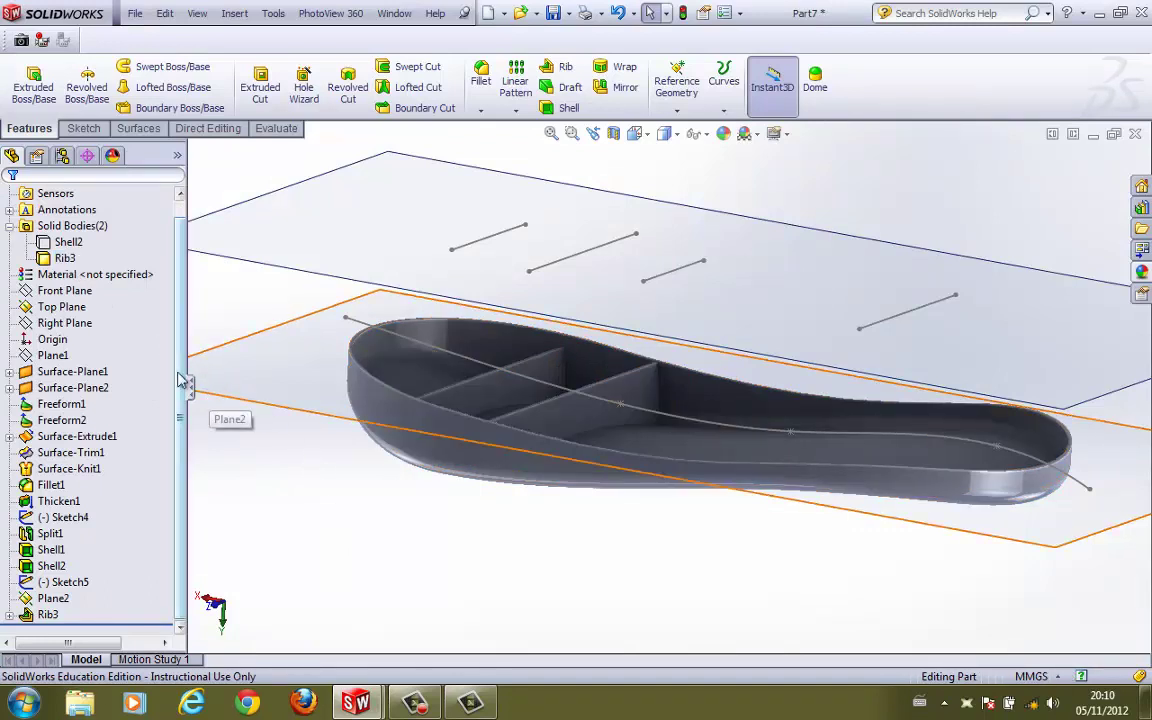
pyautogui.scroll(1, 162, 338)
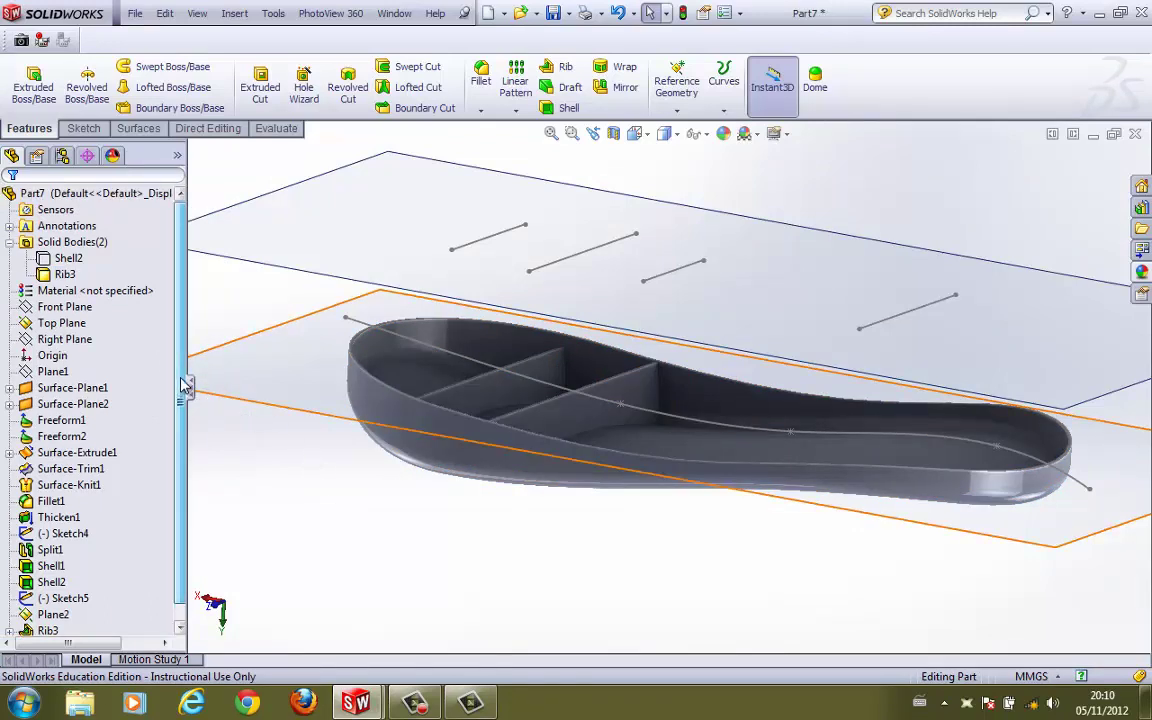